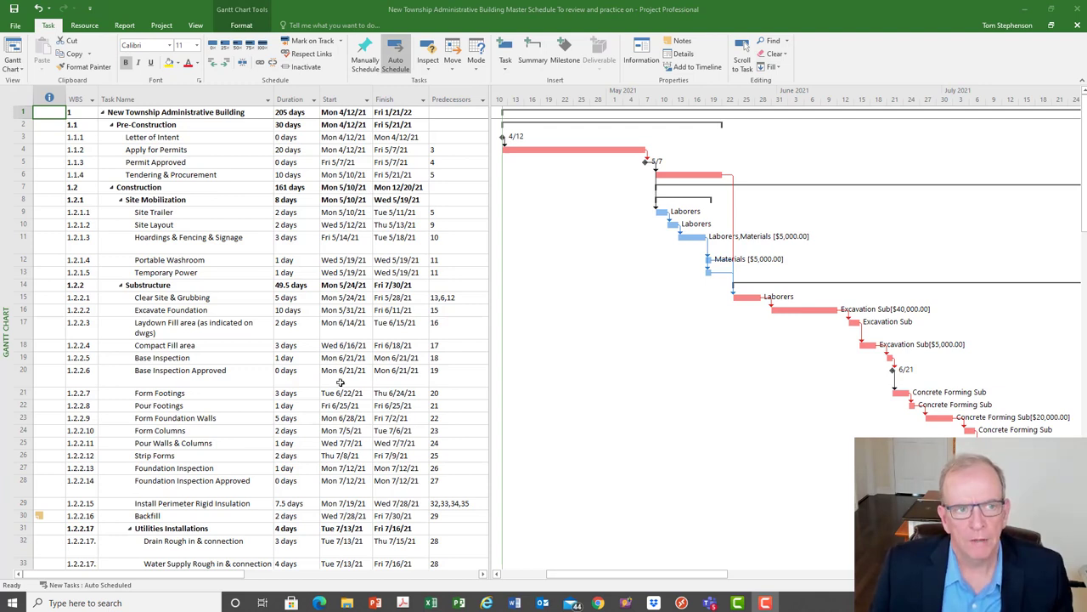
click(162, 25)
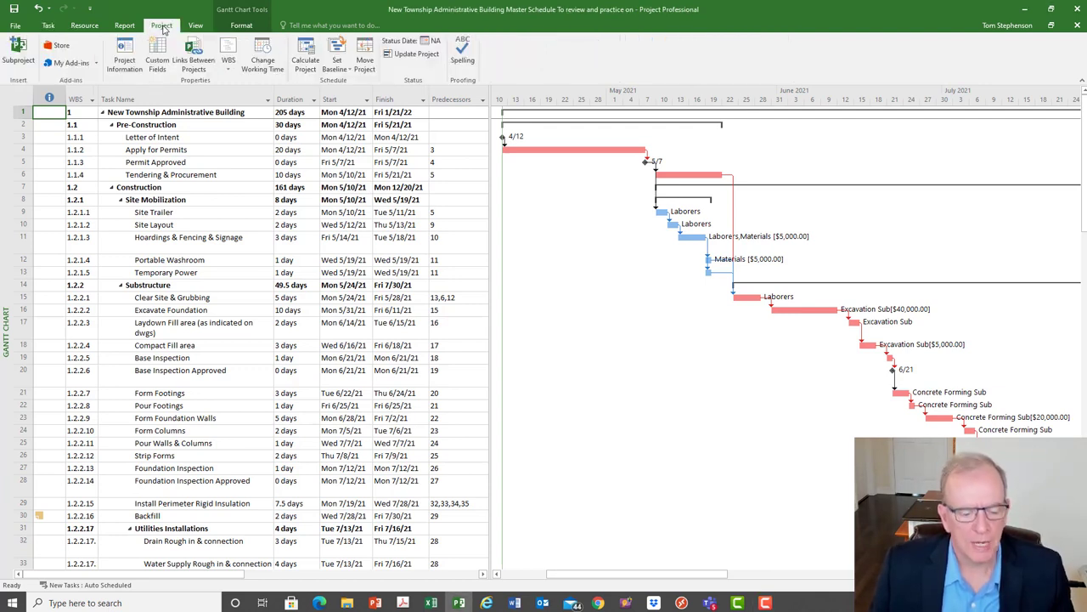
click(340, 70)
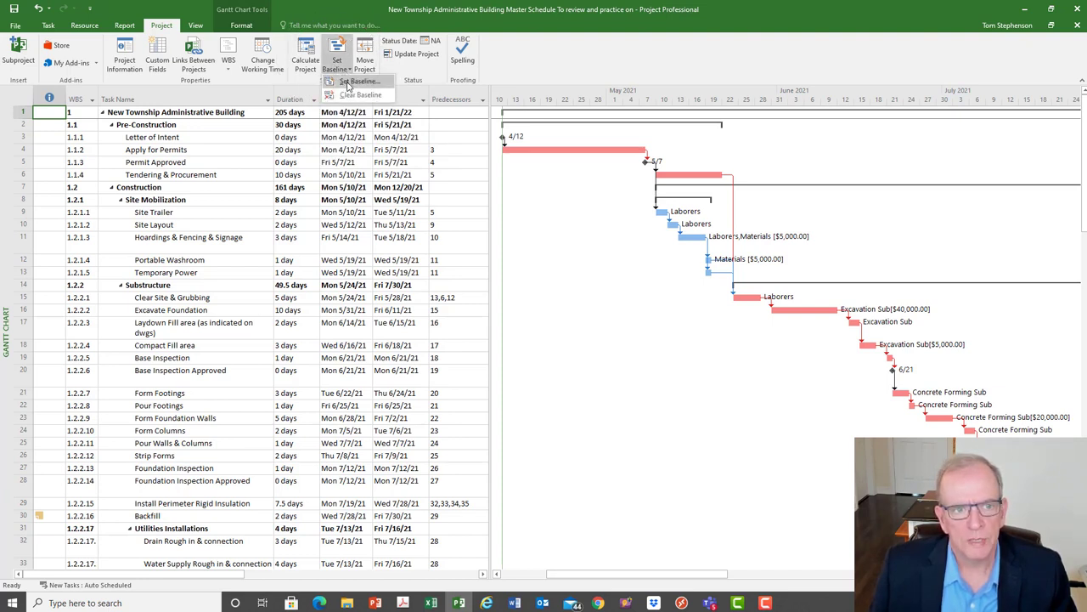
click(270, 186)
- Switch the task sheet to the Variance table
right_click(26, 100)
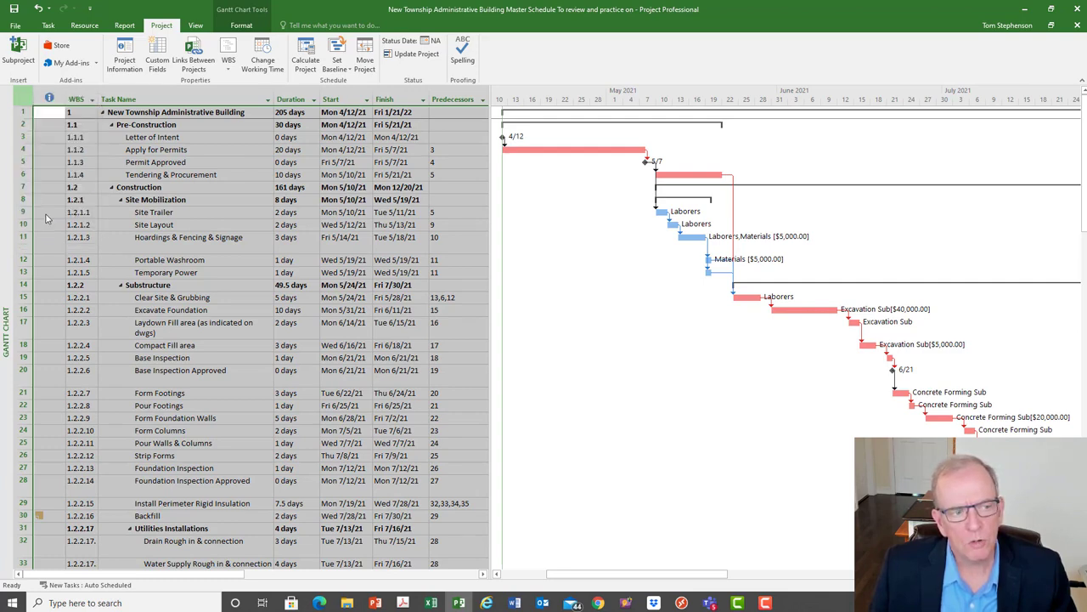
click(47, 213)
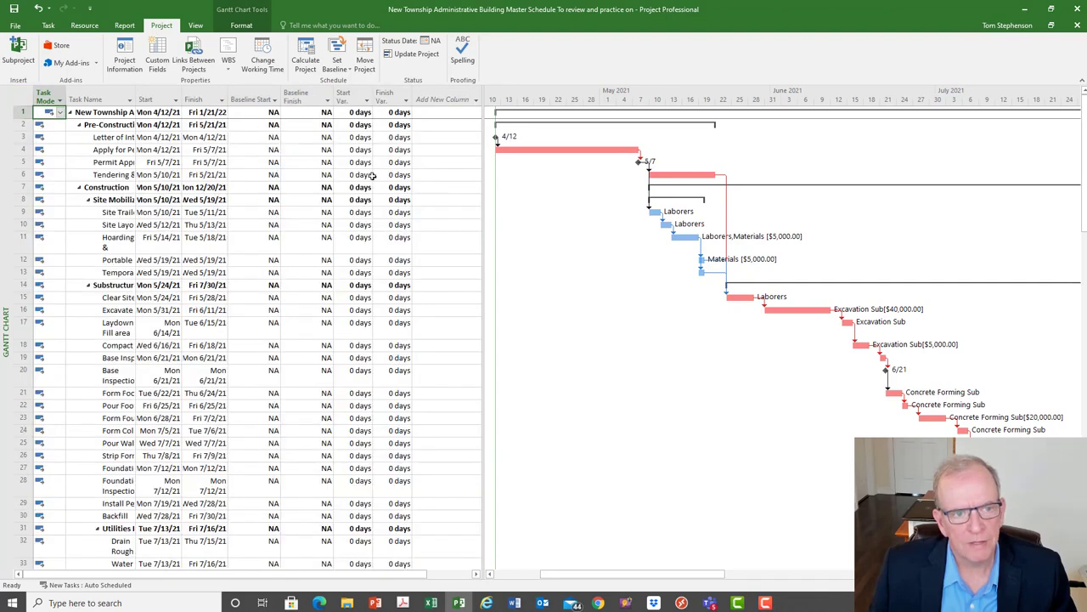
- Set the baseline named Baseline for the entire project
click(337, 67)
click(353, 90)
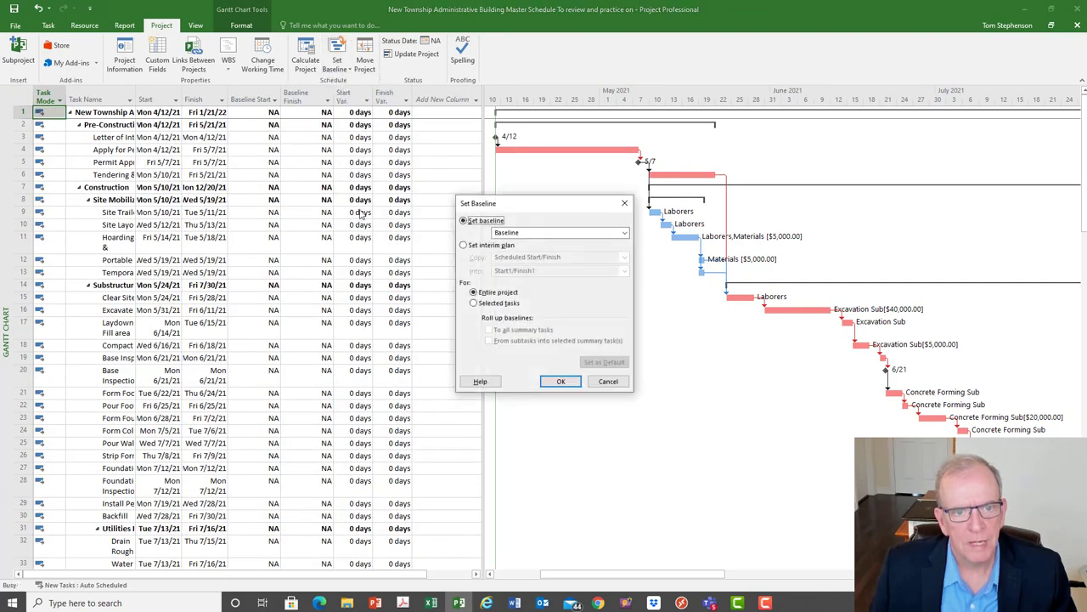
click(558, 381)
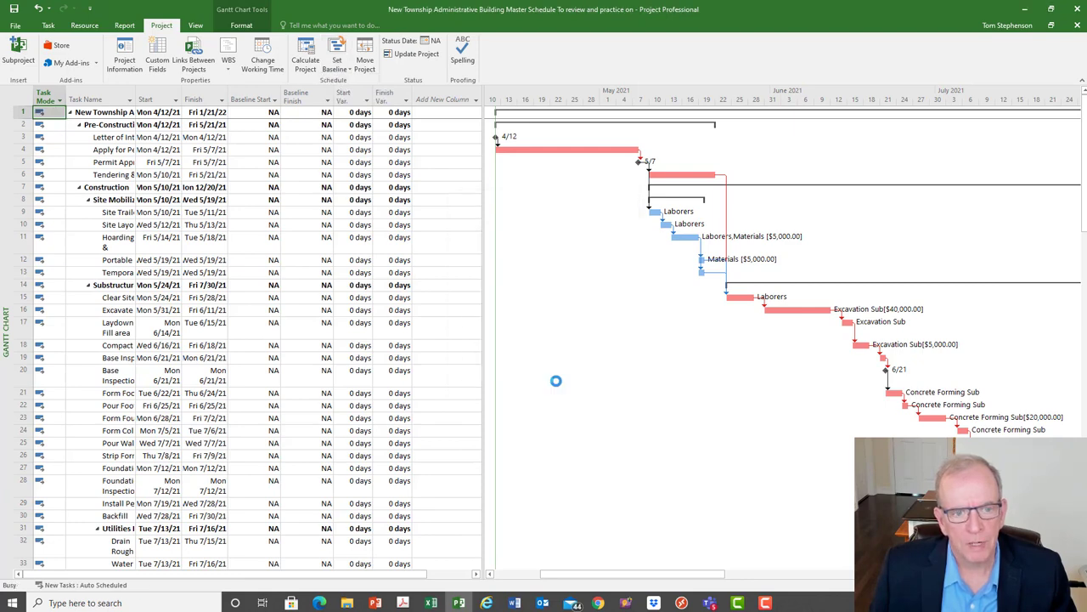
- Compare the Start and Finish columns with the Baseline Start and Baseline Finish columns, and check the start variance
click(148, 96)
click(251, 96)
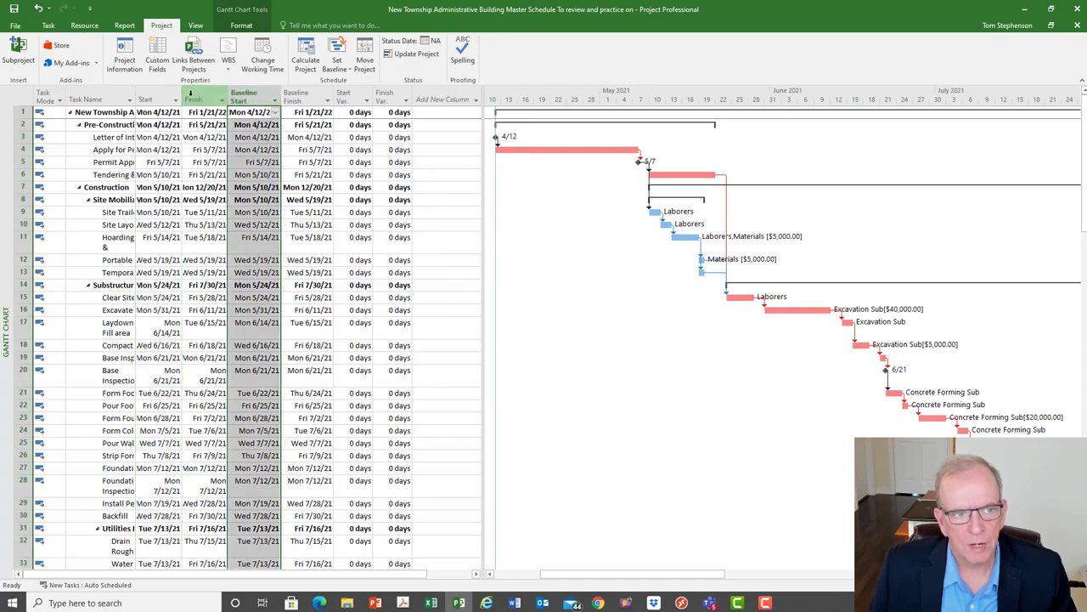
click(197, 96)
click(299, 96)
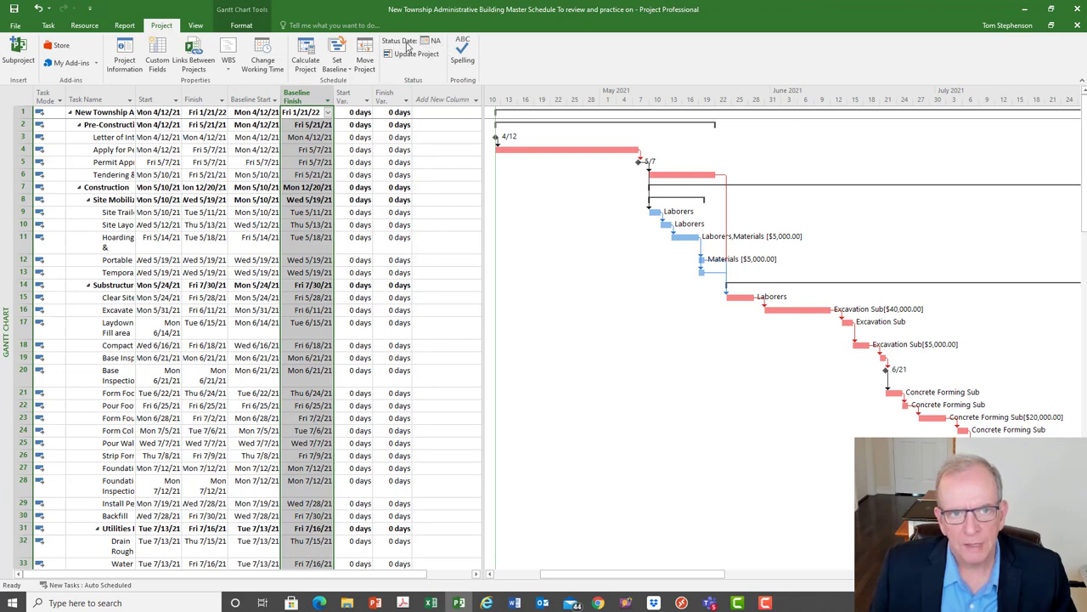
click(361, 199)
- Set the project's status date to Fri 5/21/21
click(424, 42)
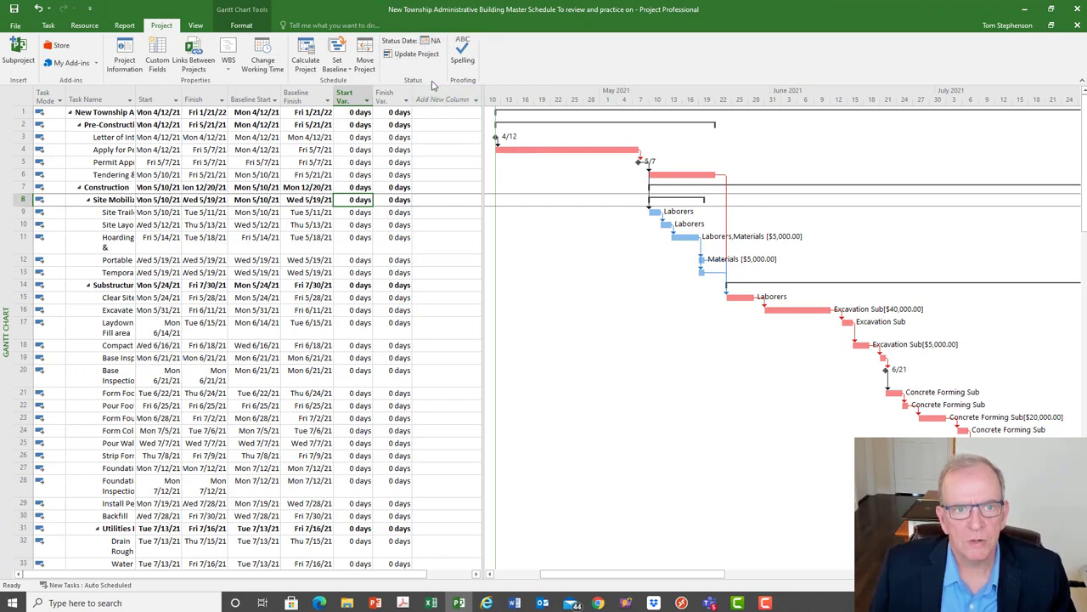
click(429, 41)
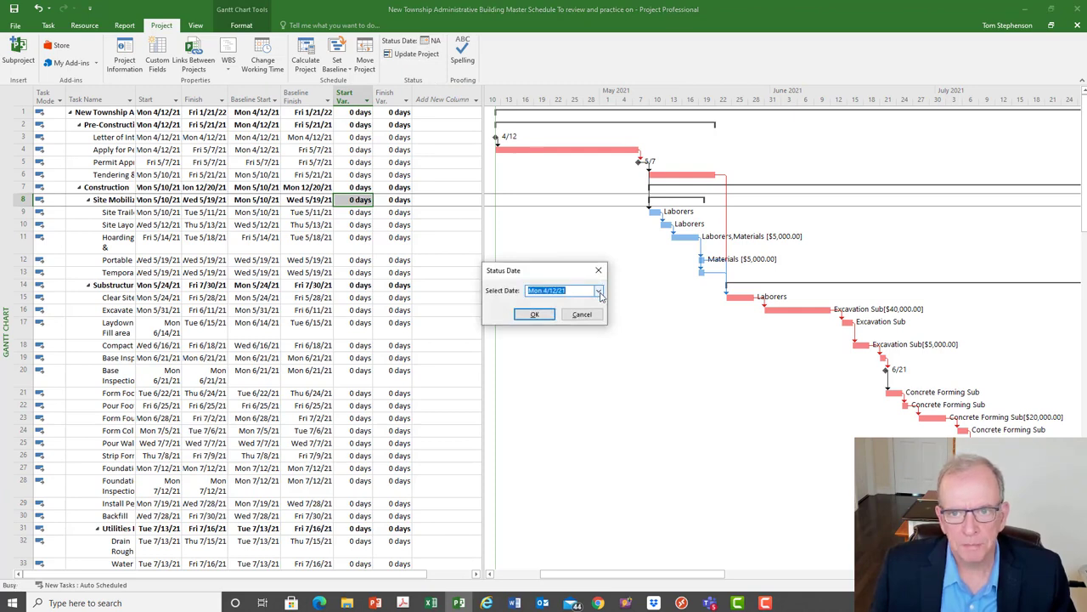
click(599, 292)
click(597, 304)
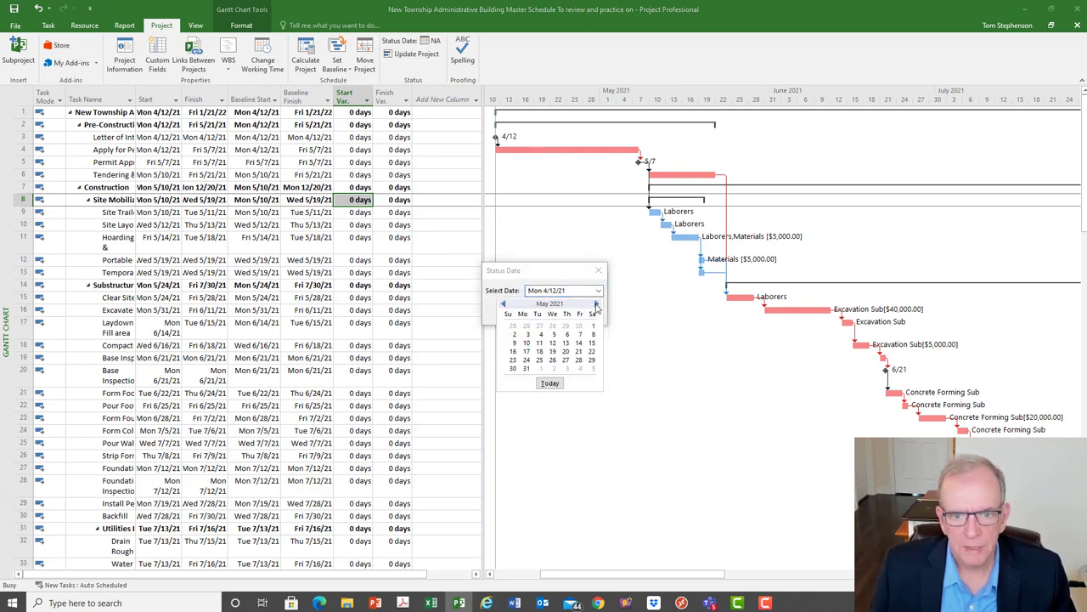
click(578, 351)
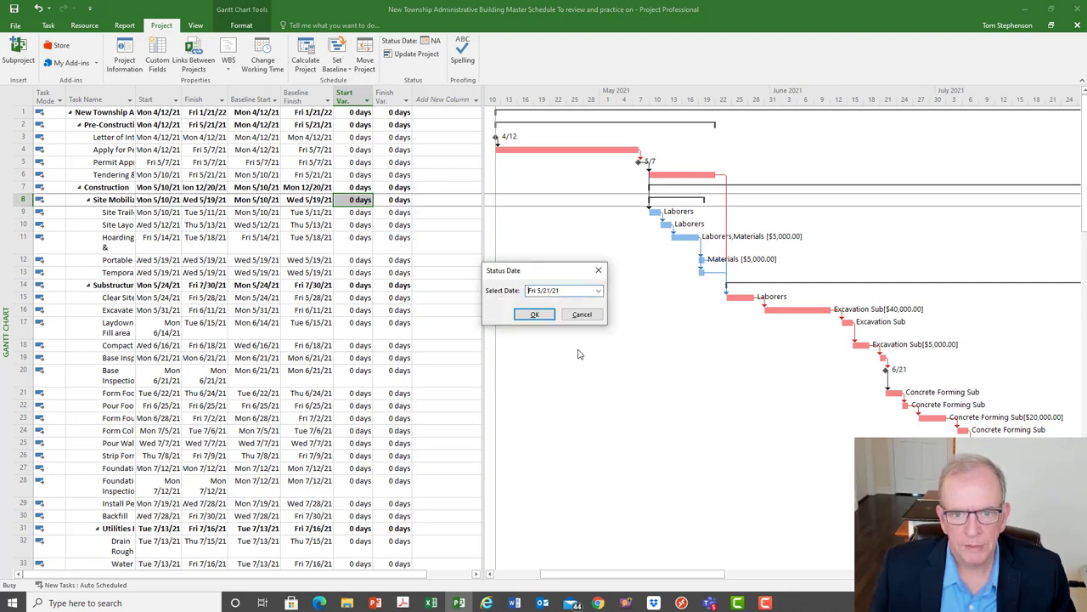
click(536, 321)
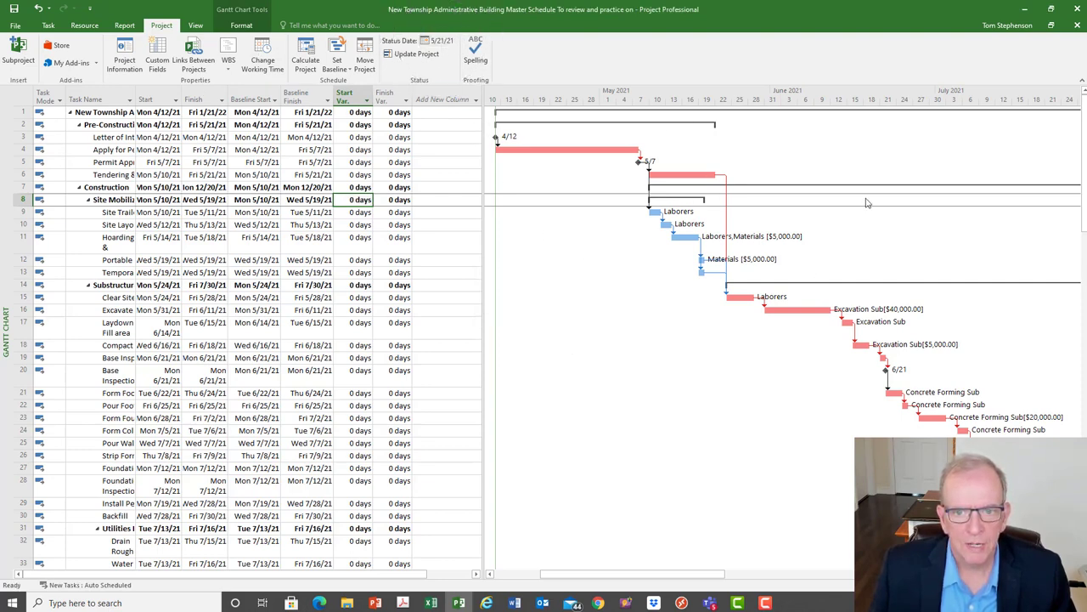
- Format the Status Date gridline in the Gantt chart as a solid red line
right_click(632, 352)
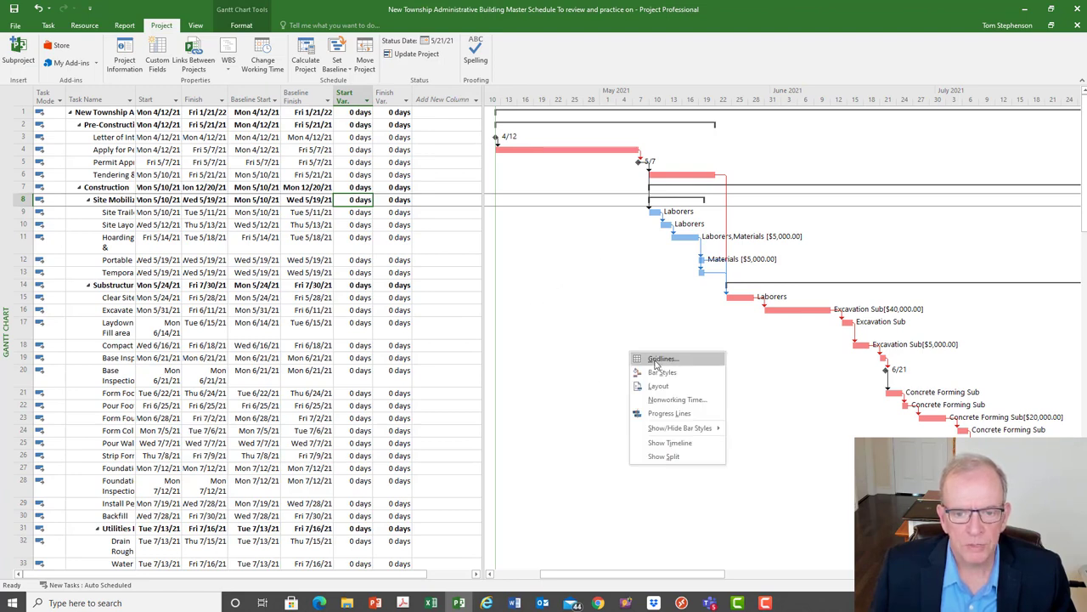
click(655, 360)
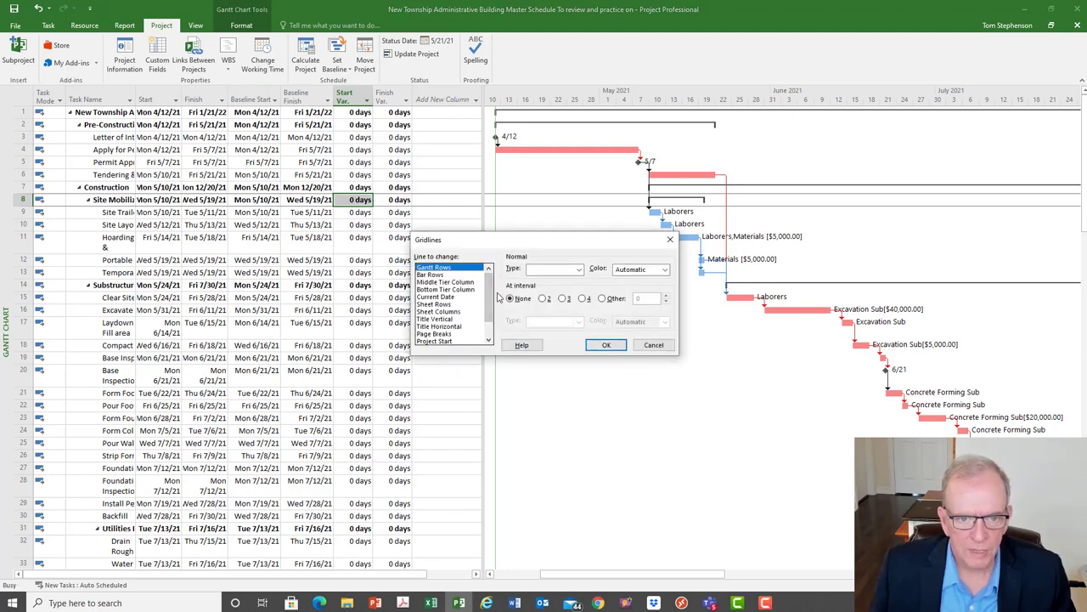
scroll(489, 311, down, 1)
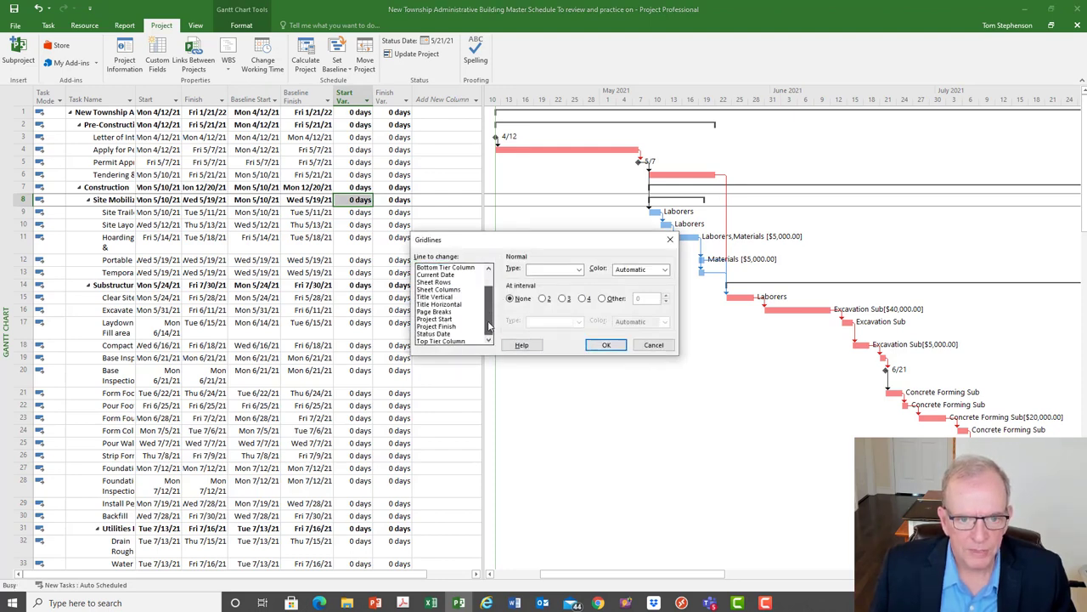
click(440, 334)
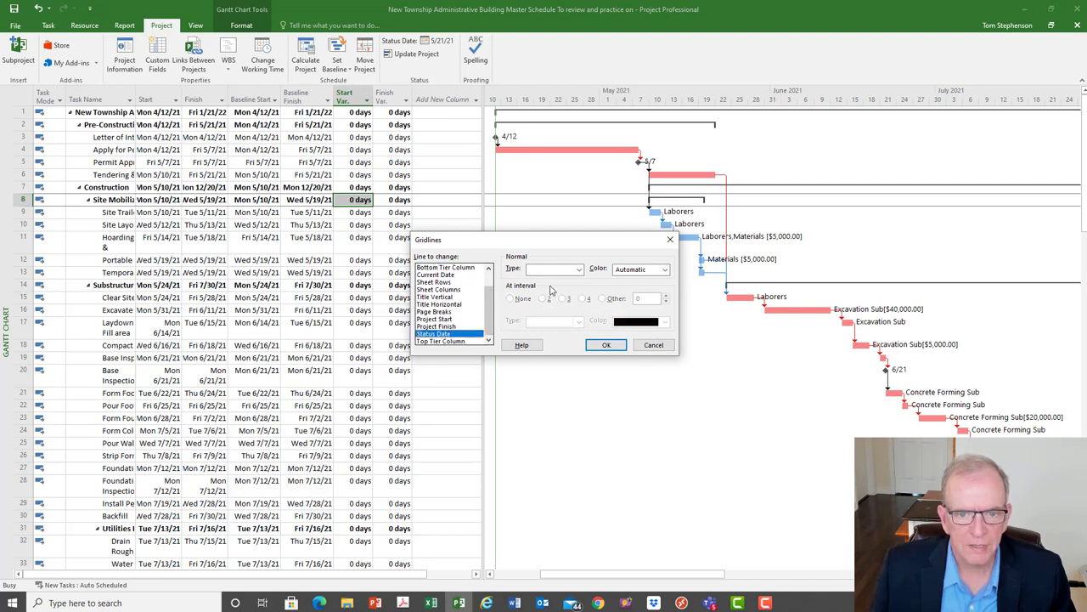
click(579, 270)
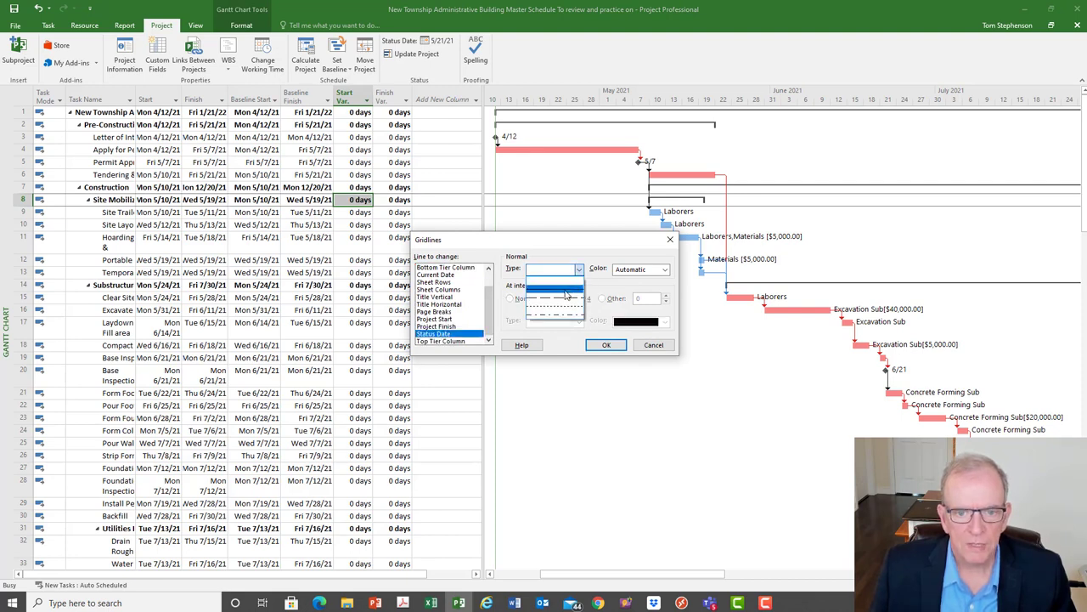
click(567, 292)
click(662, 270)
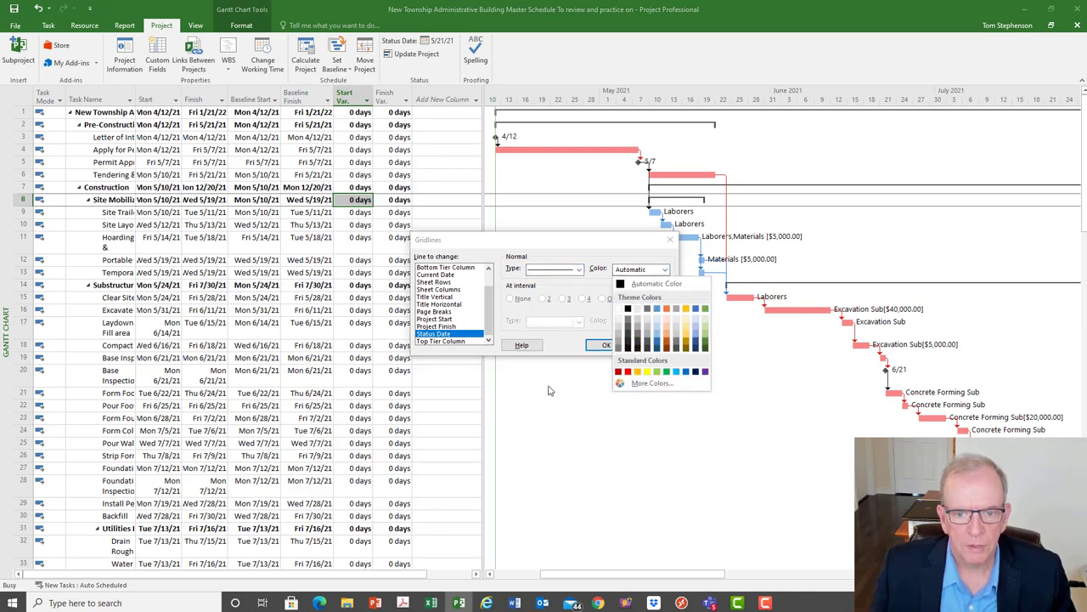
click(629, 372)
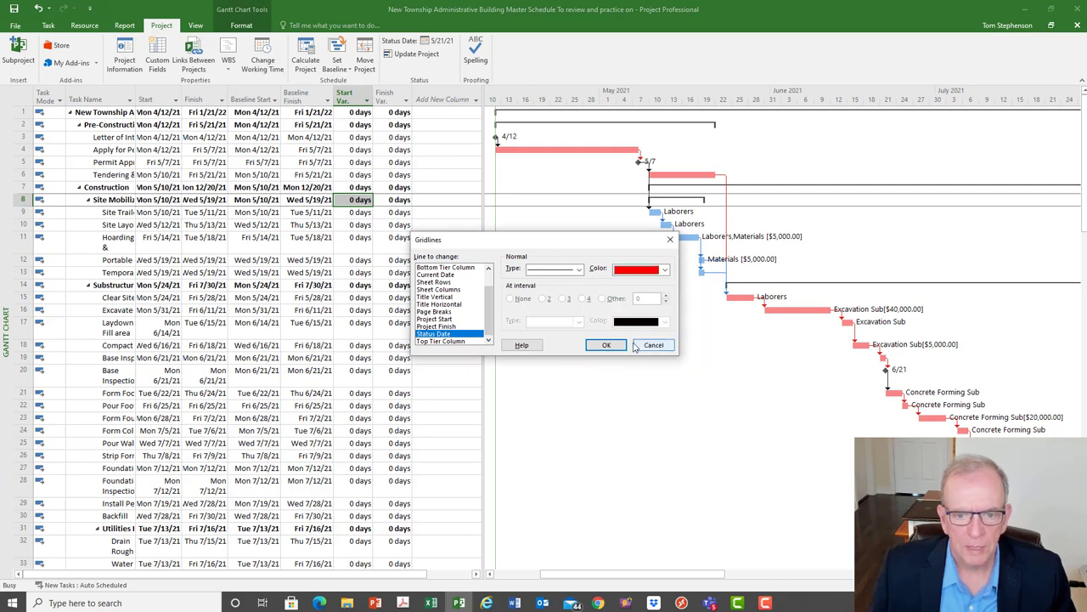
click(601, 344)
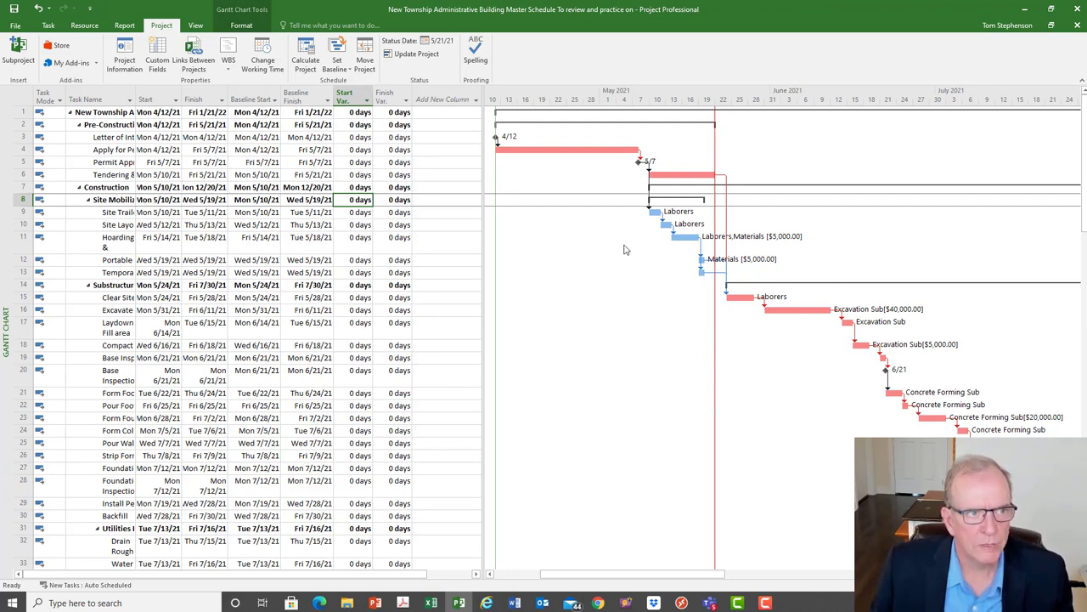
- Review the progress fields for Site Mobilization in the Update Tasks dialog and close it
click(49, 25)
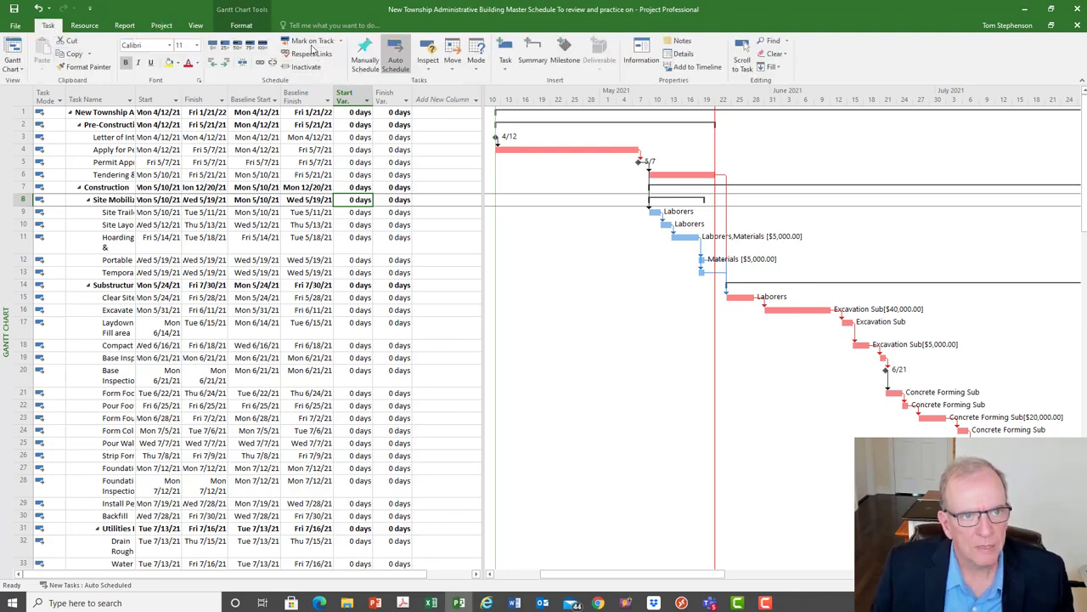
click(341, 41)
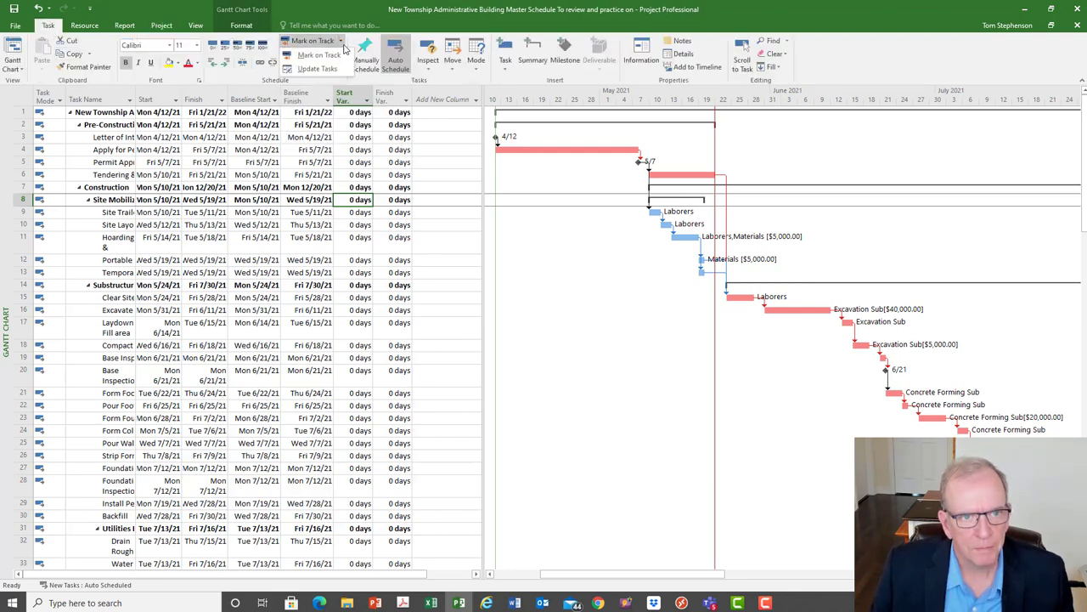
click(327, 70)
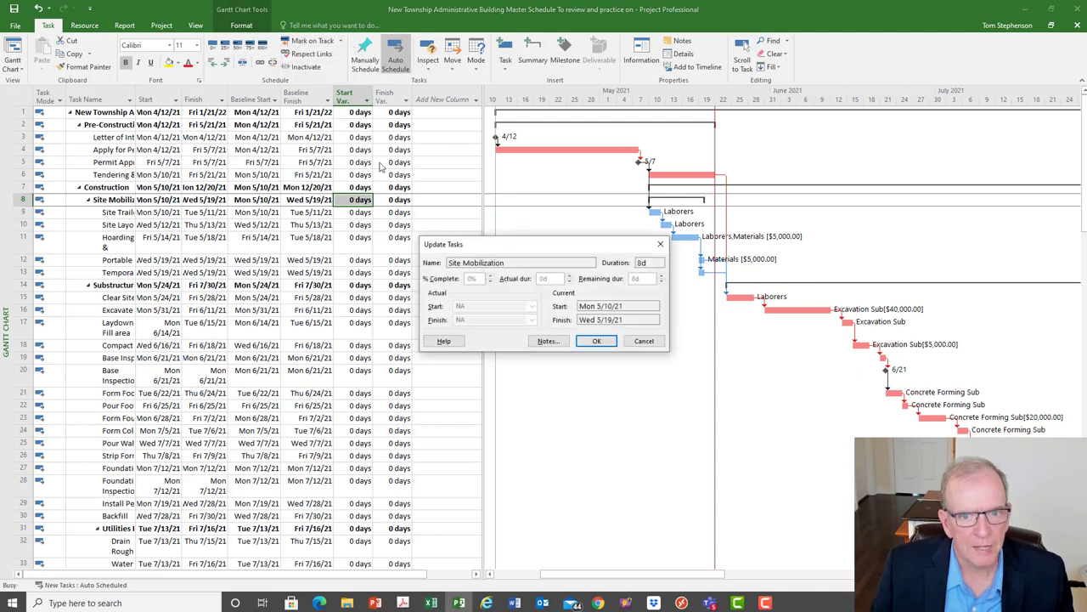
drag(554, 242, 659, 329)
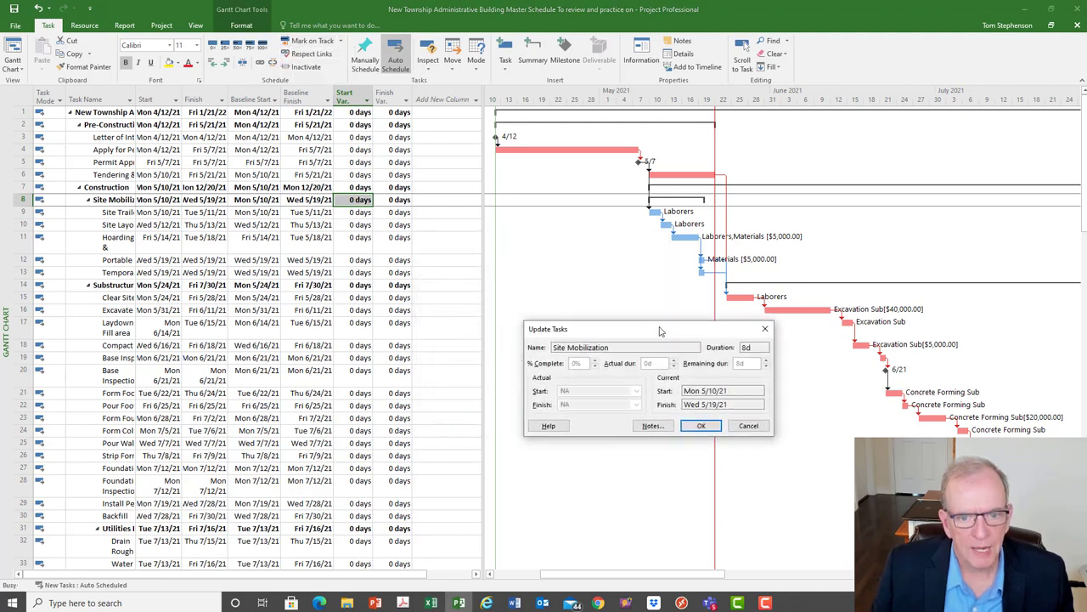
click(150, 155)
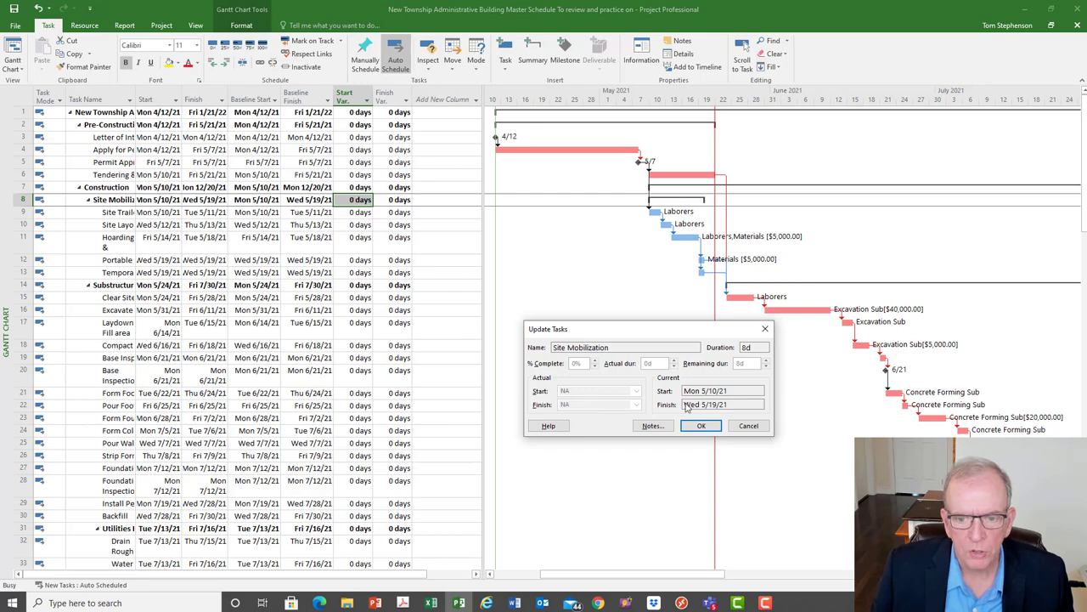
click(765, 331)
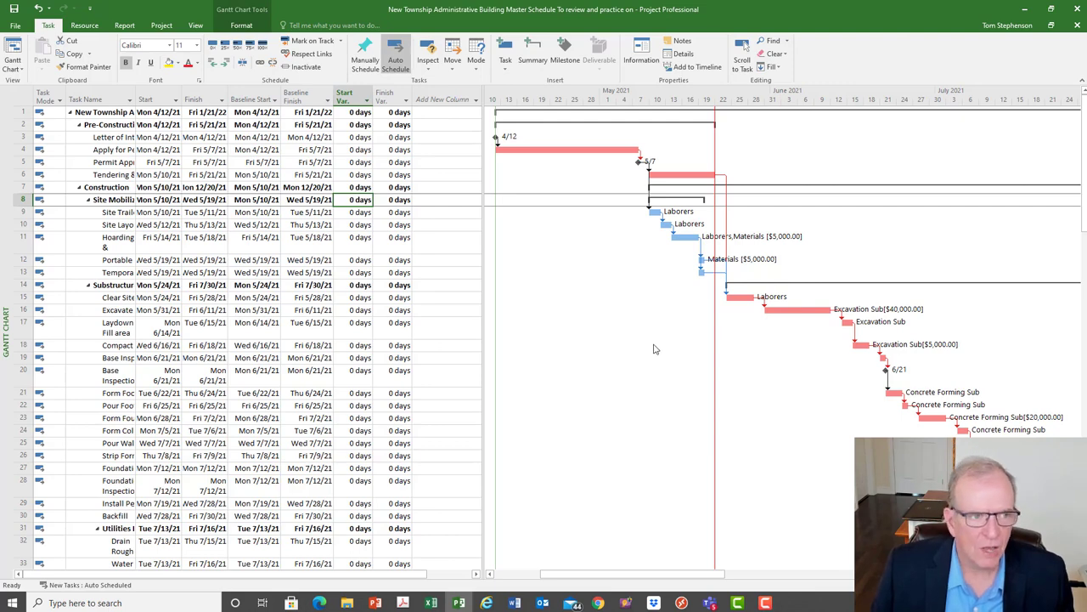
- Switch the task sheet from the Variance table to the Tracking table
click(24, 99)
right_click(23, 99)
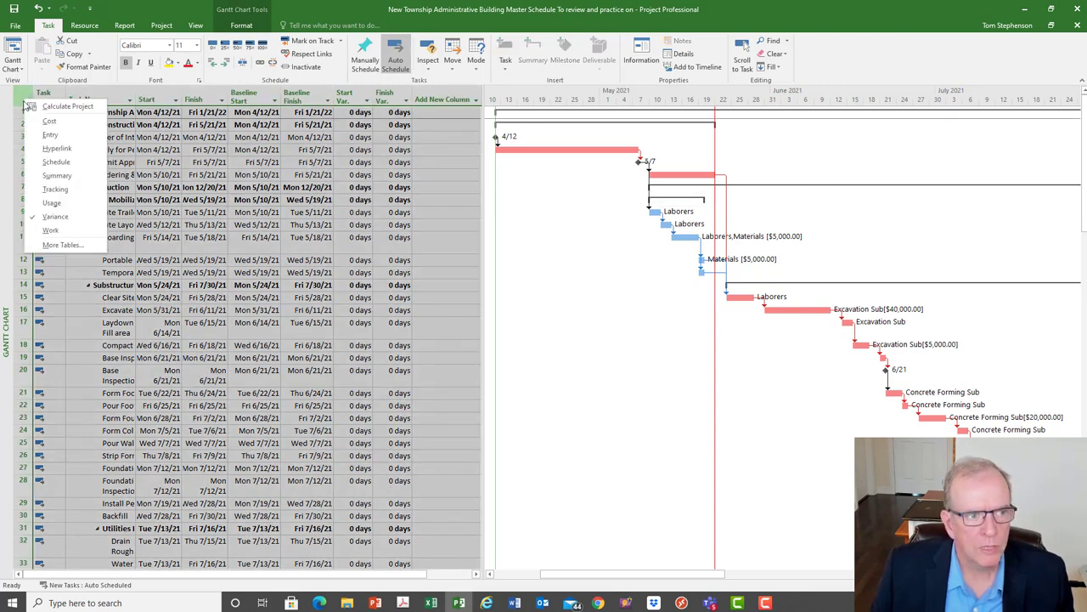
click(18, 101)
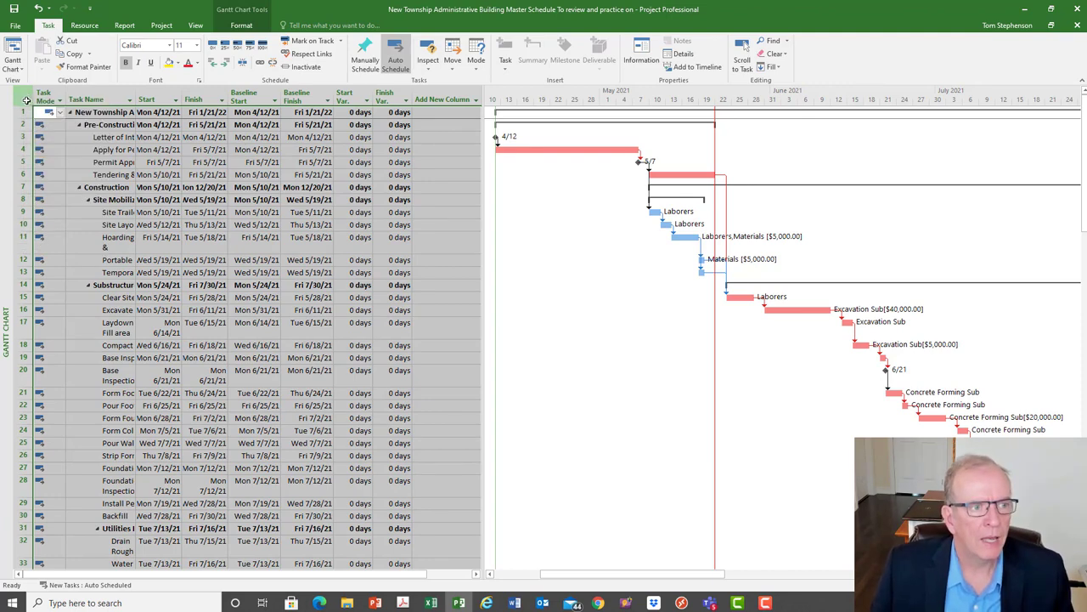
right_click(26, 100)
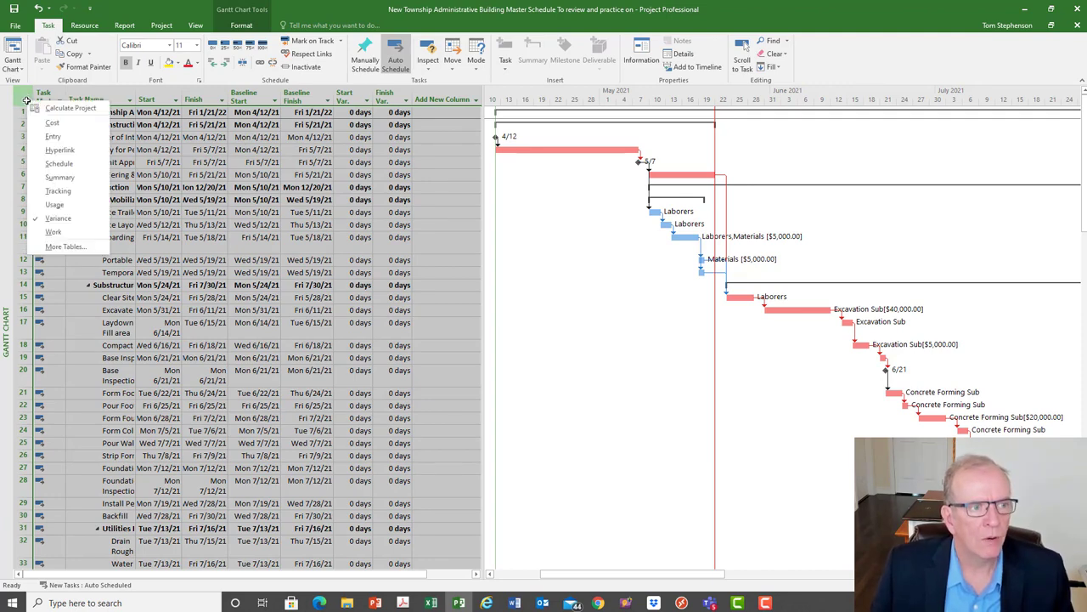
click(58, 192)
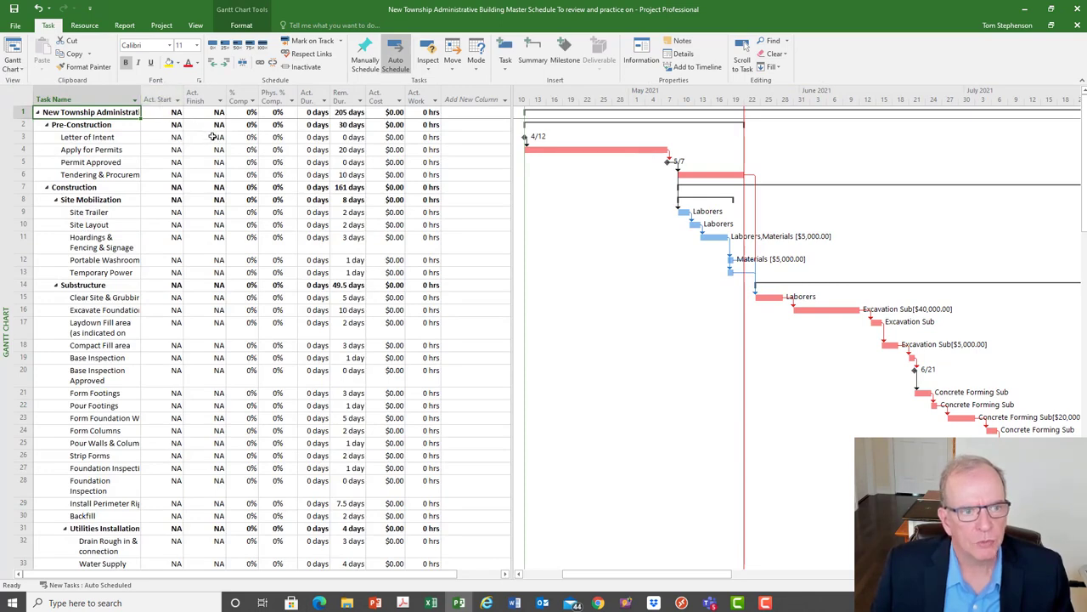
- Insert a Duration column before the Act. Start column in the Tracking table
click(170, 137)
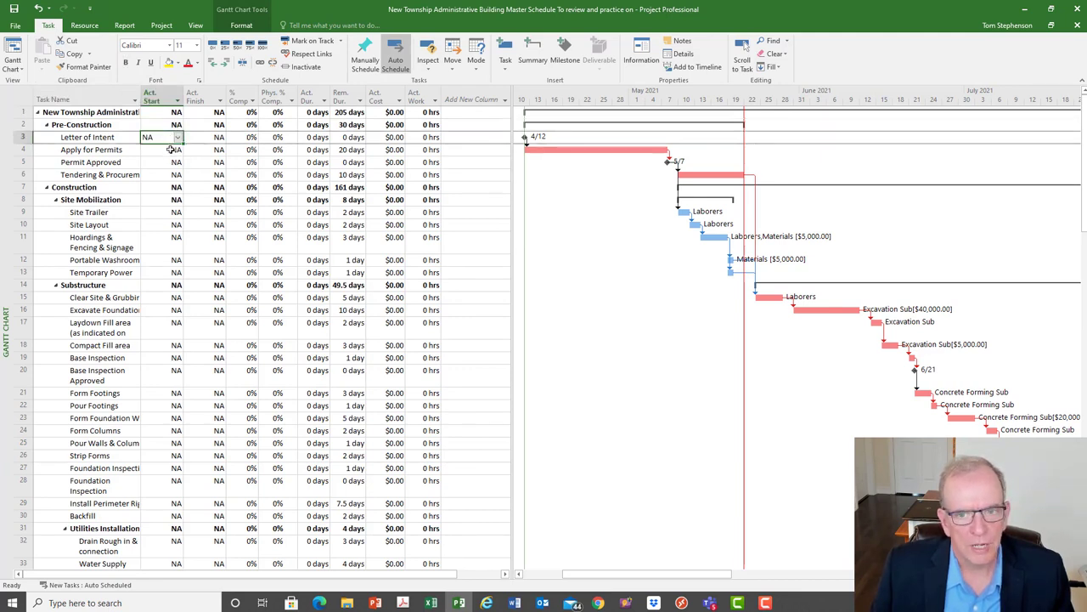
click(170, 149)
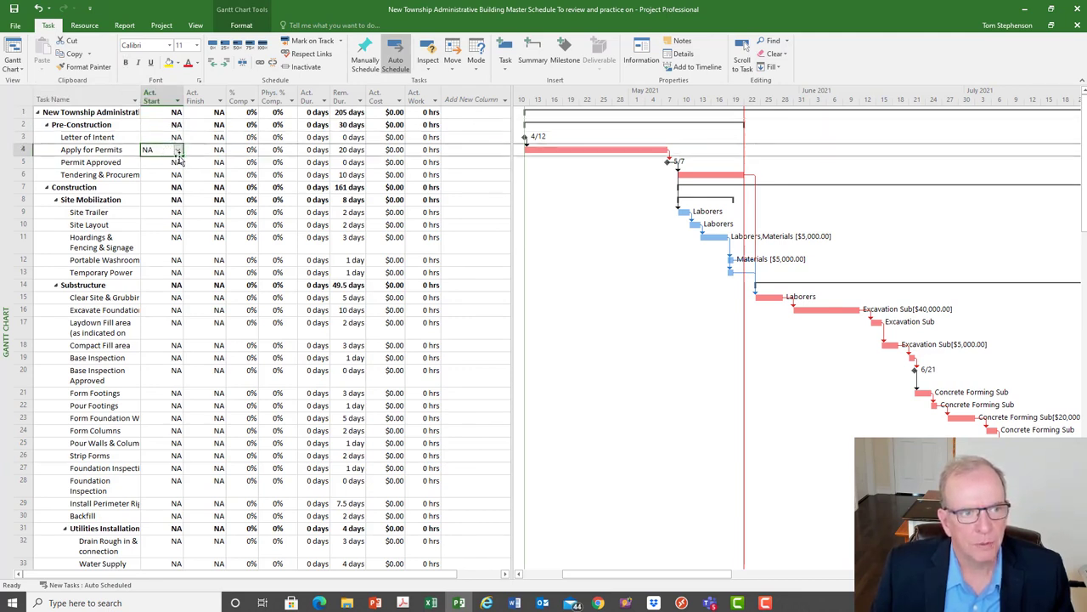
click(166, 96)
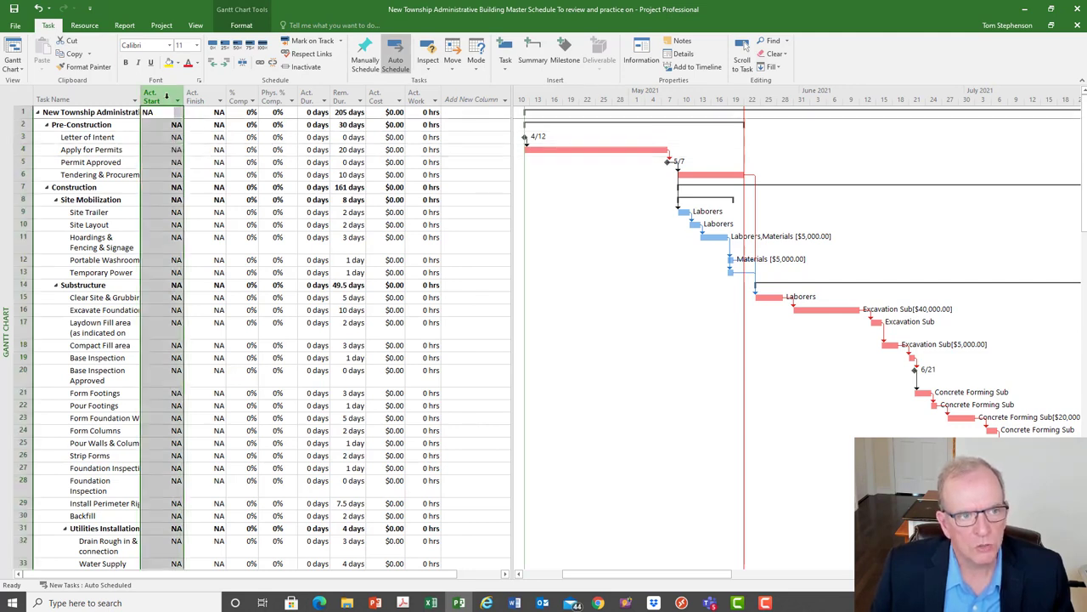
right_click(167, 97)
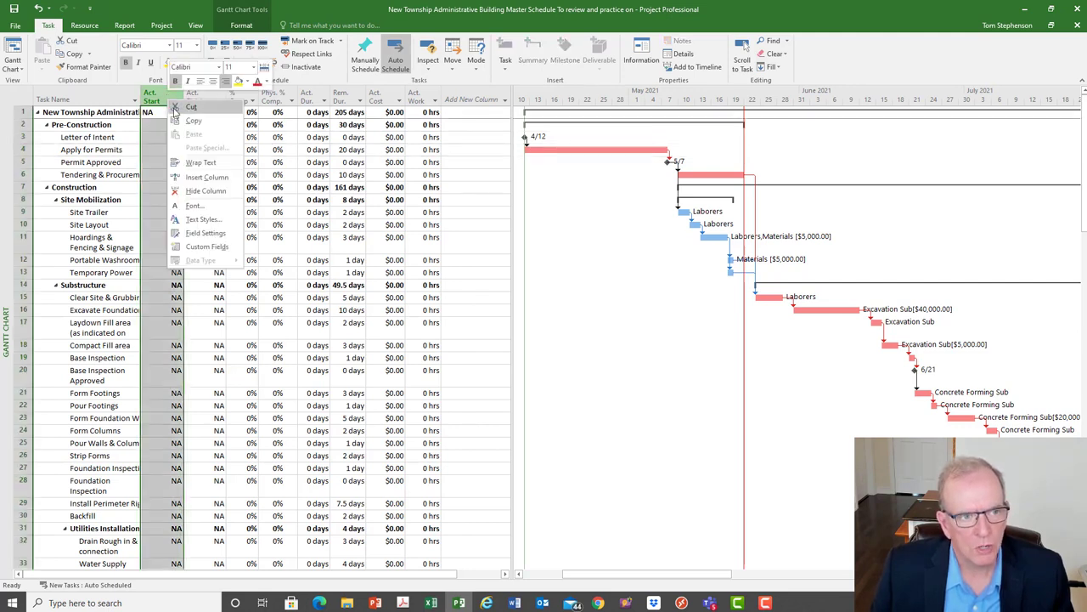
click(197, 178)
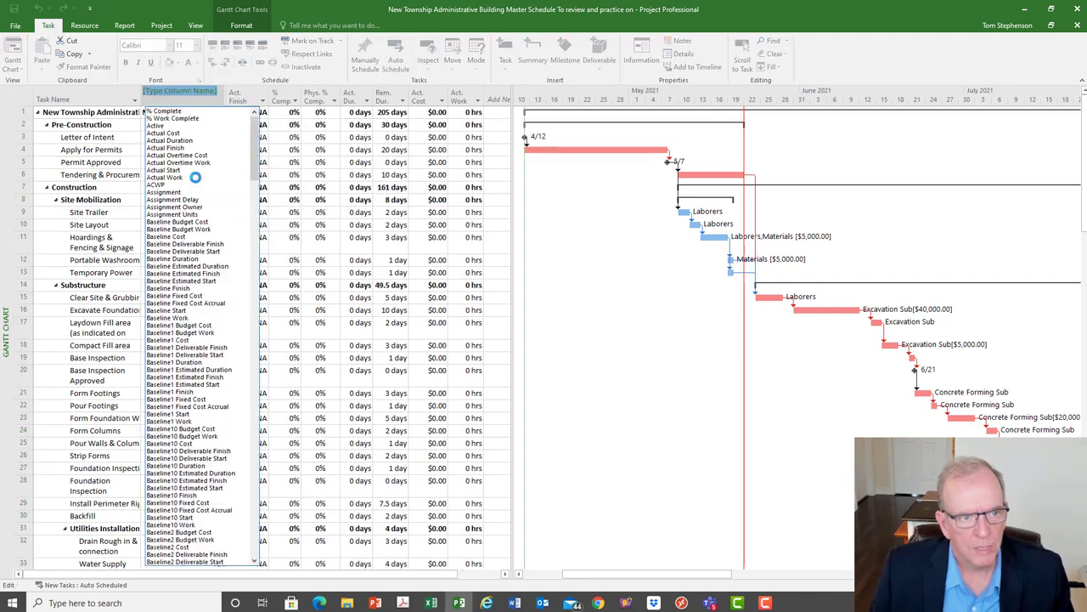
text(d)
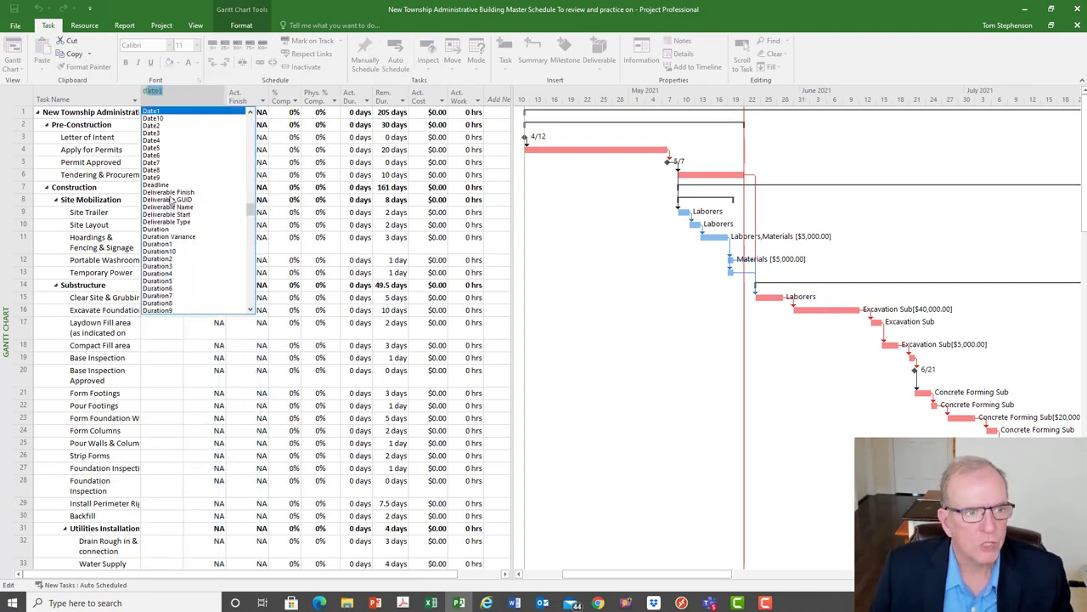
click(166, 229)
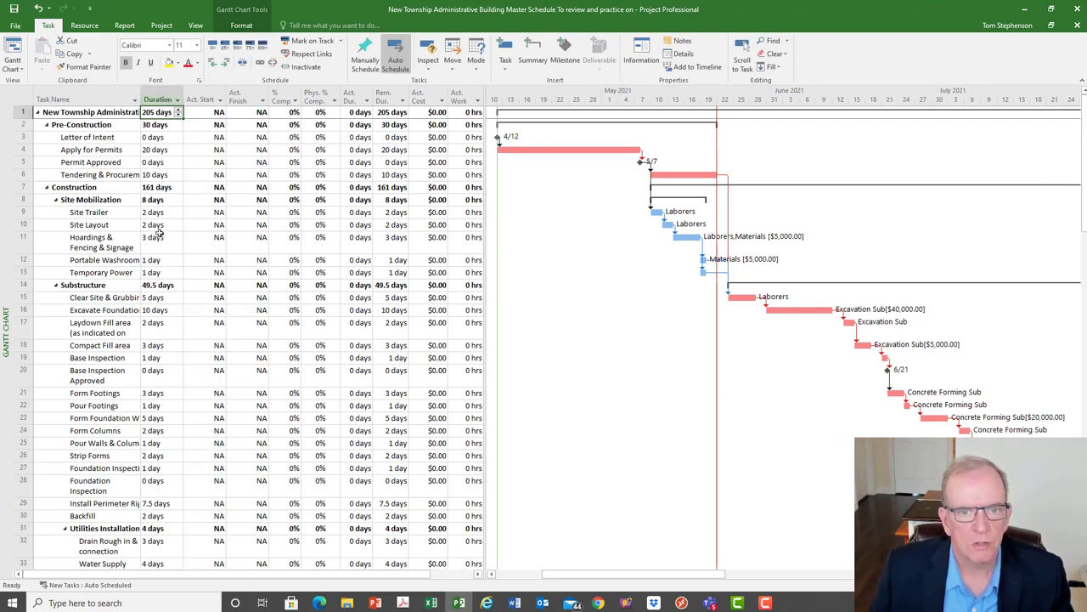
right_click(23, 98)
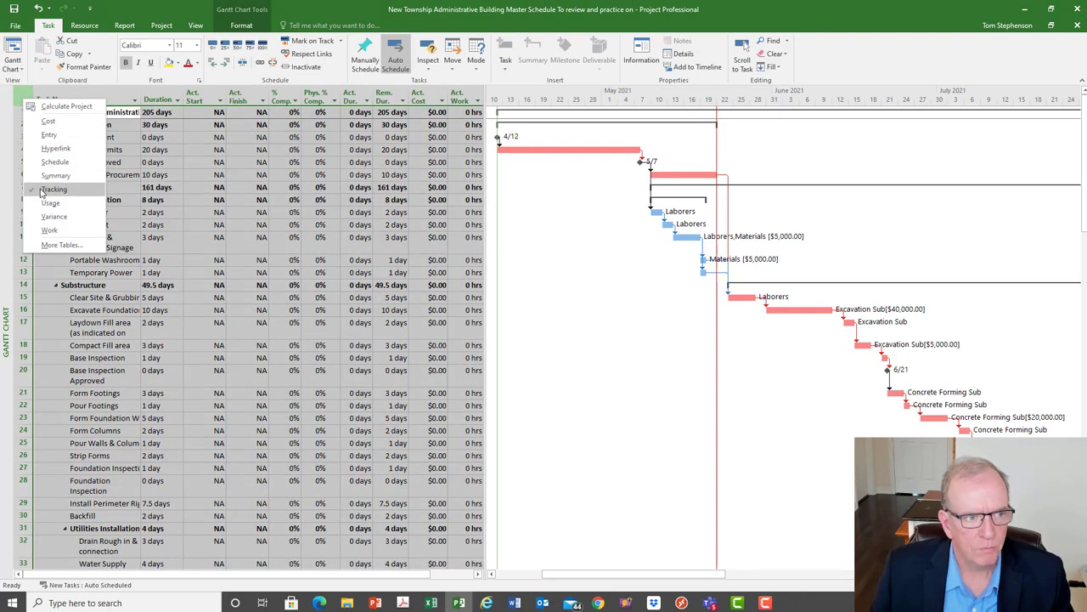
key(Escape)
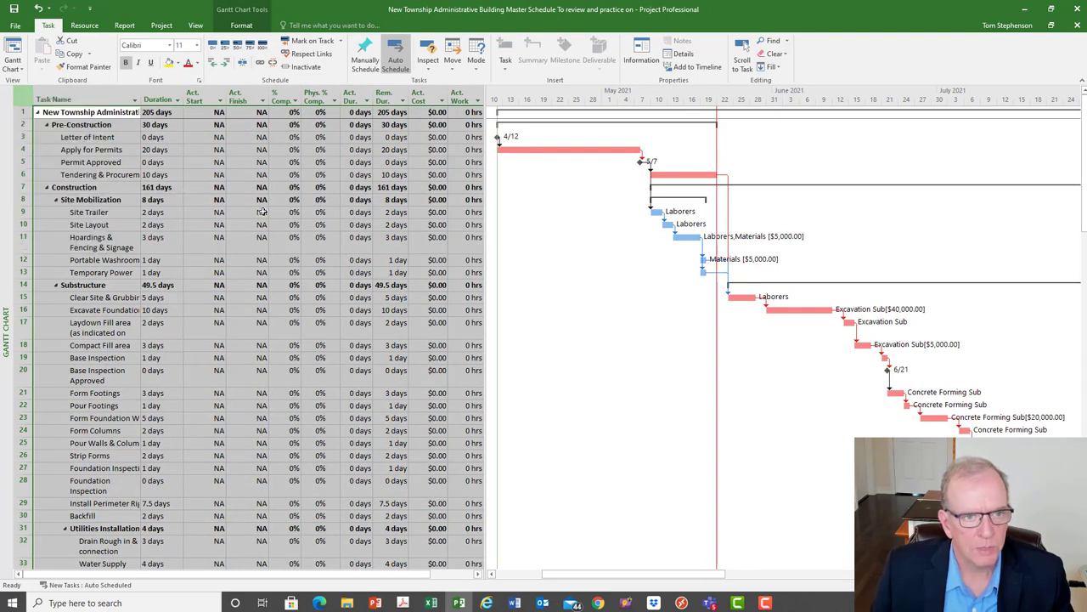
- Set the Apply for Permits duration to 23 days and mark the task 100% complete
click(174, 151)
click(178, 147)
click(178, 147)
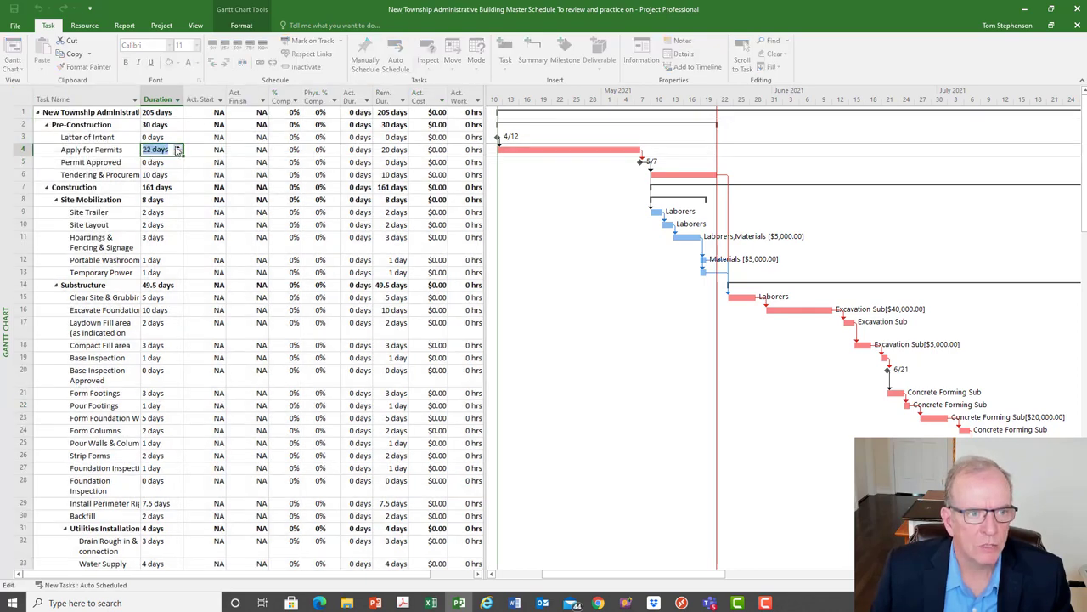
click(165, 163)
click(102, 150)
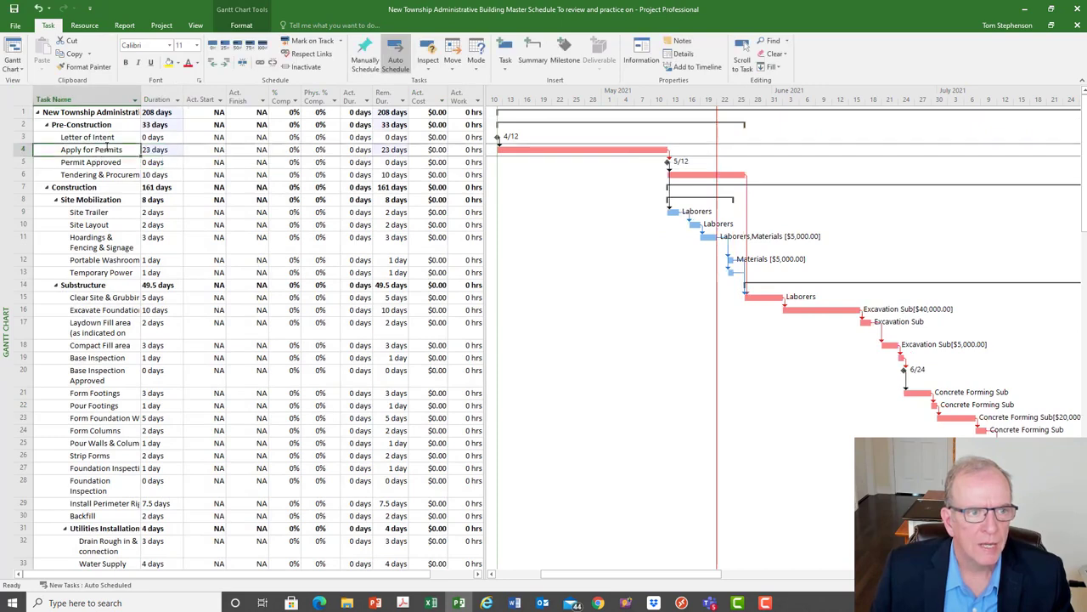
click(260, 46)
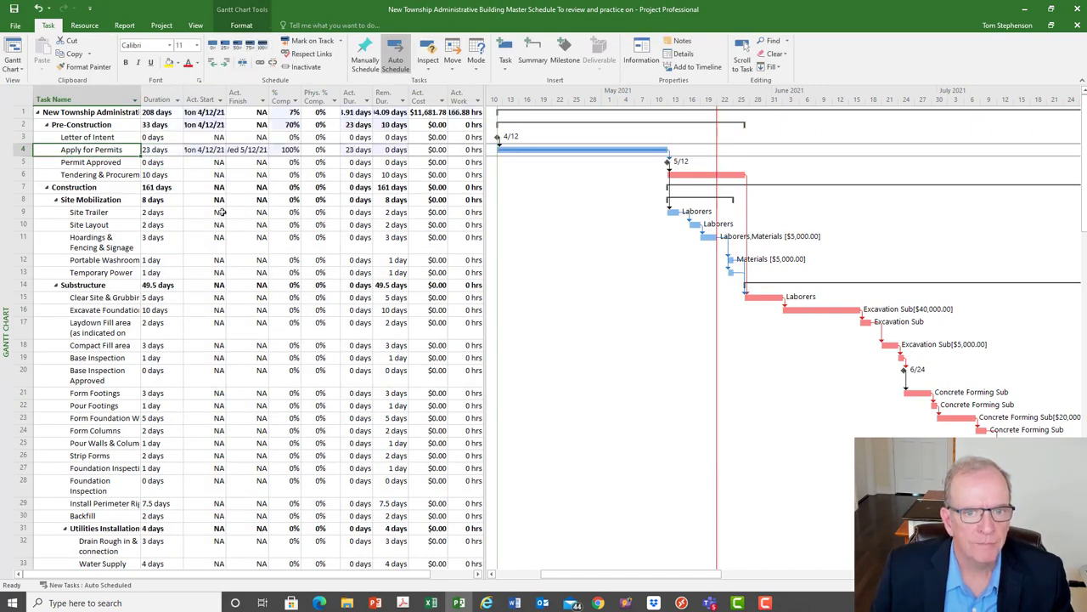
- Mark Site Trailer 100% complete, and record Site Layout as 100% complete with a duration of 4 days
click(161, 213)
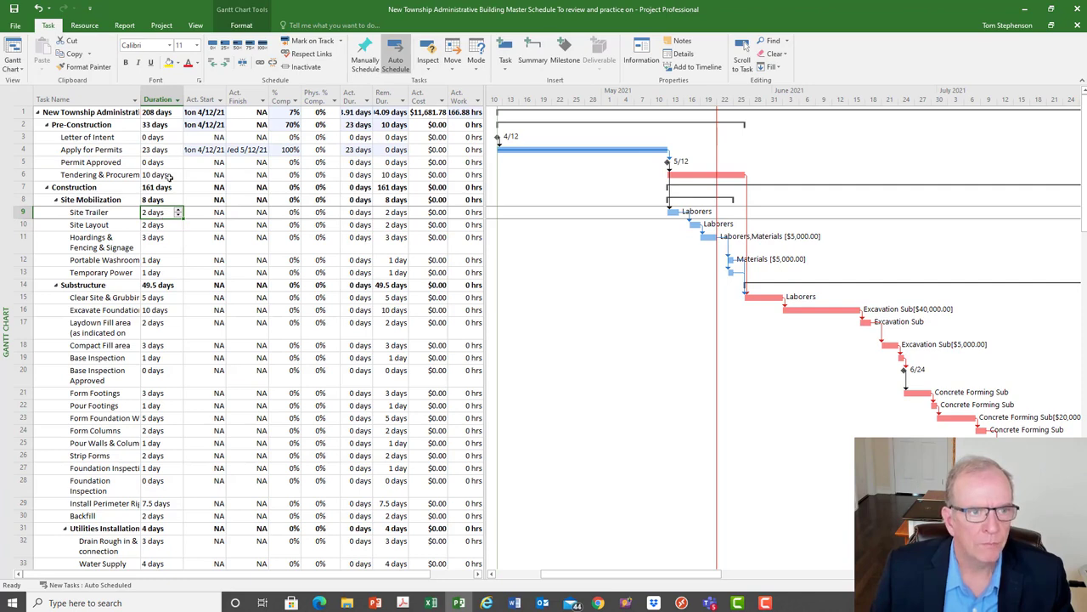
click(260, 45)
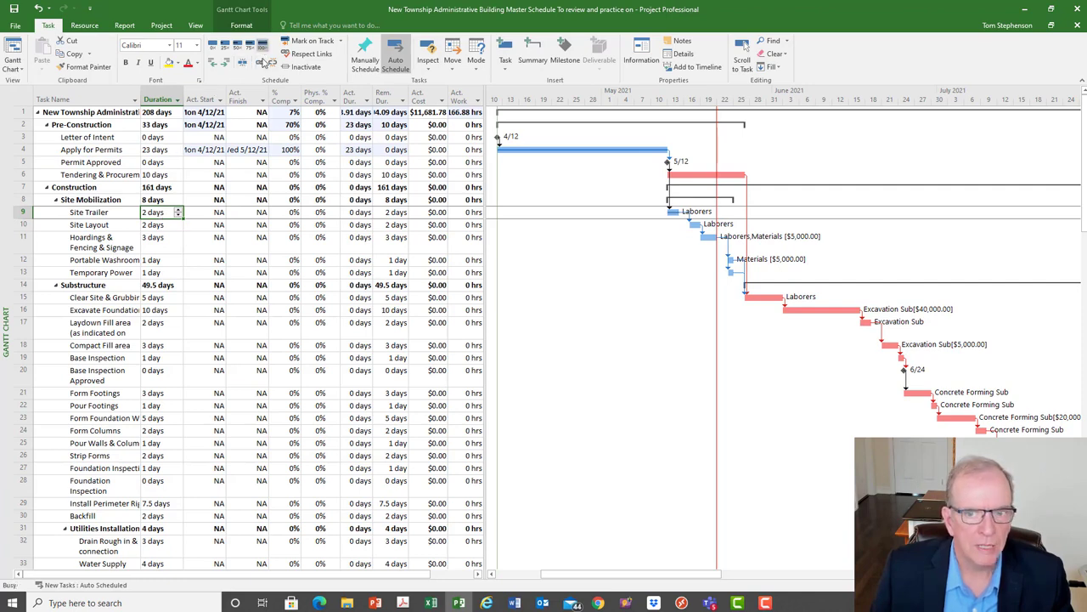
click(168, 226)
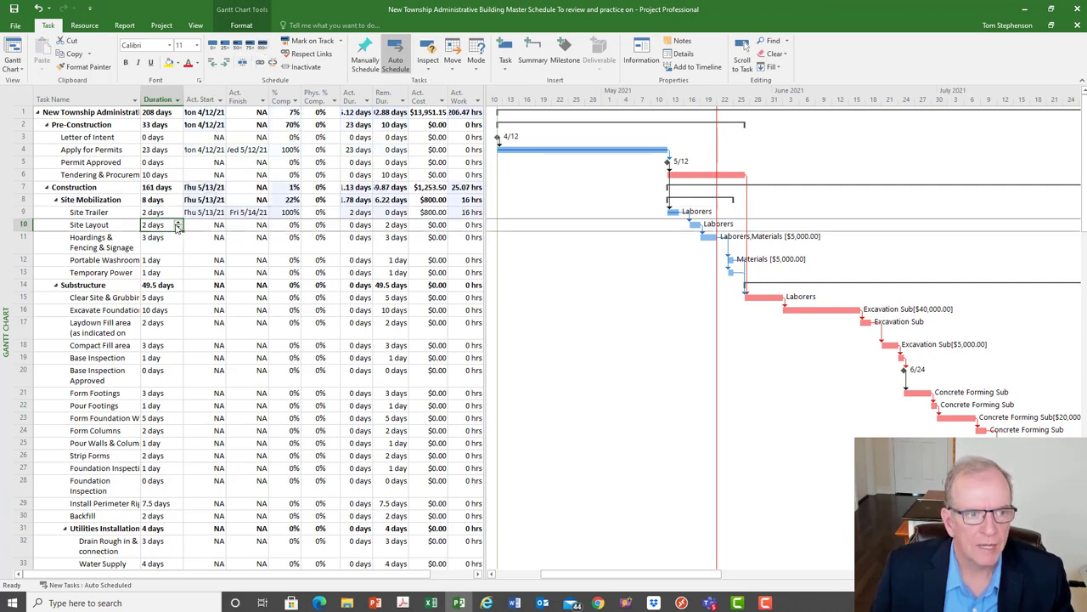
click(179, 224)
click(179, 224)
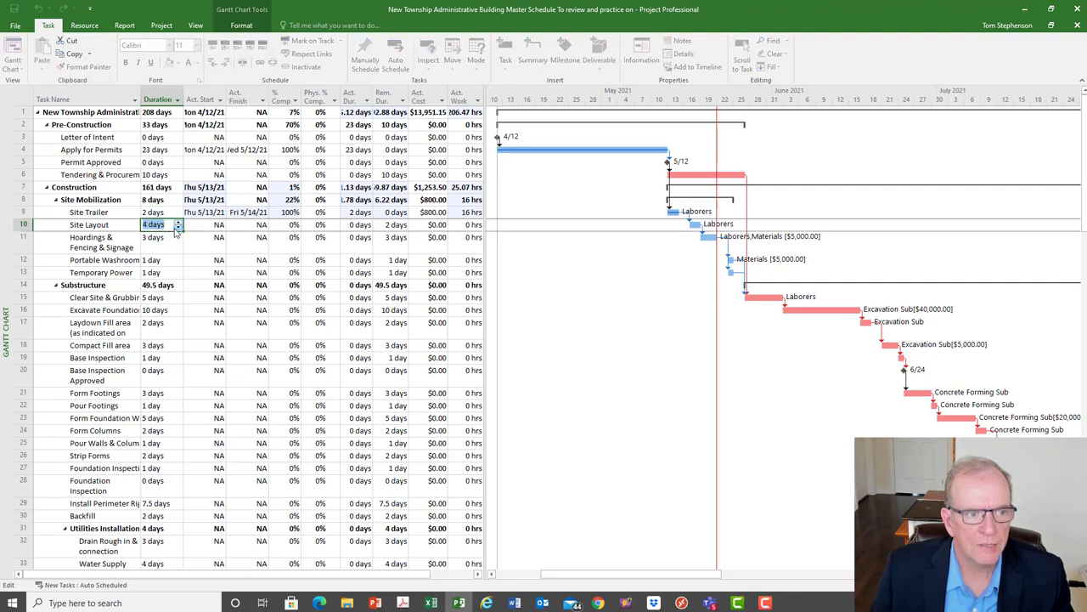
click(122, 224)
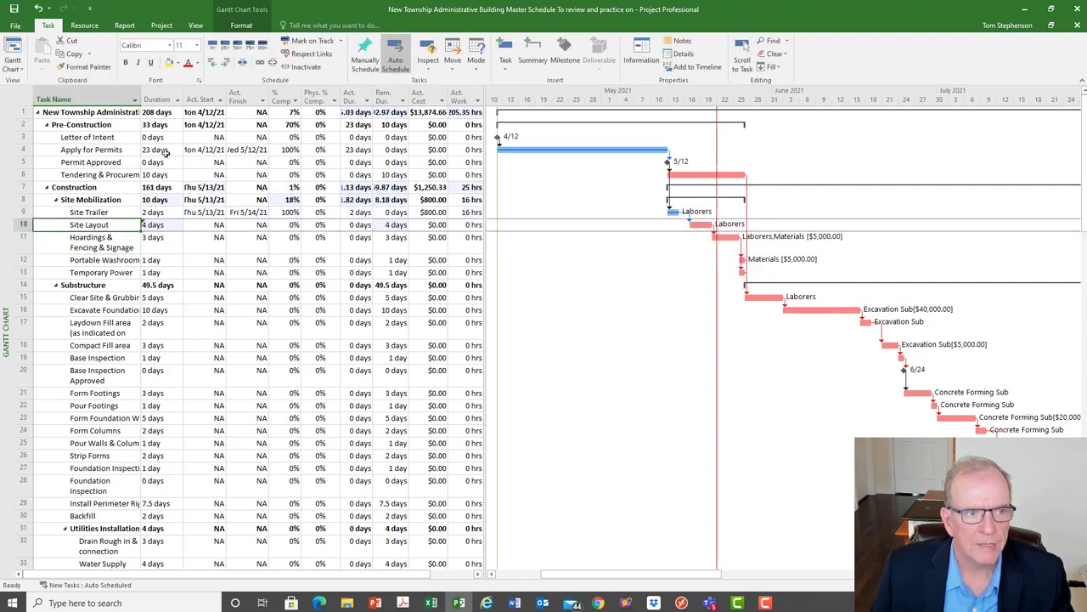
click(261, 48)
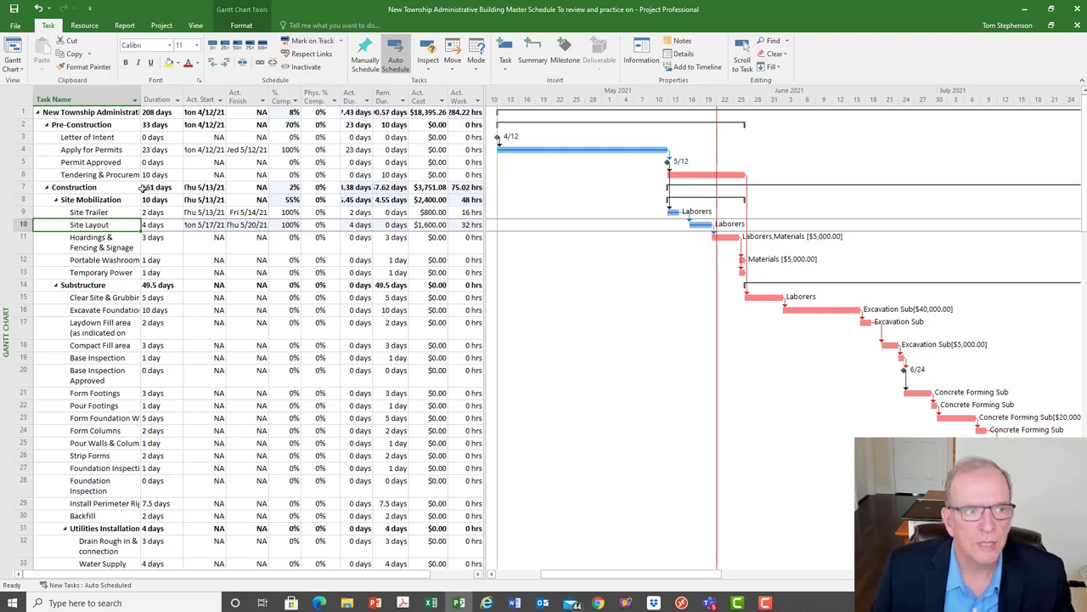
- Mark all tasks in the schedule as on track up to the status date
click(25, 100)
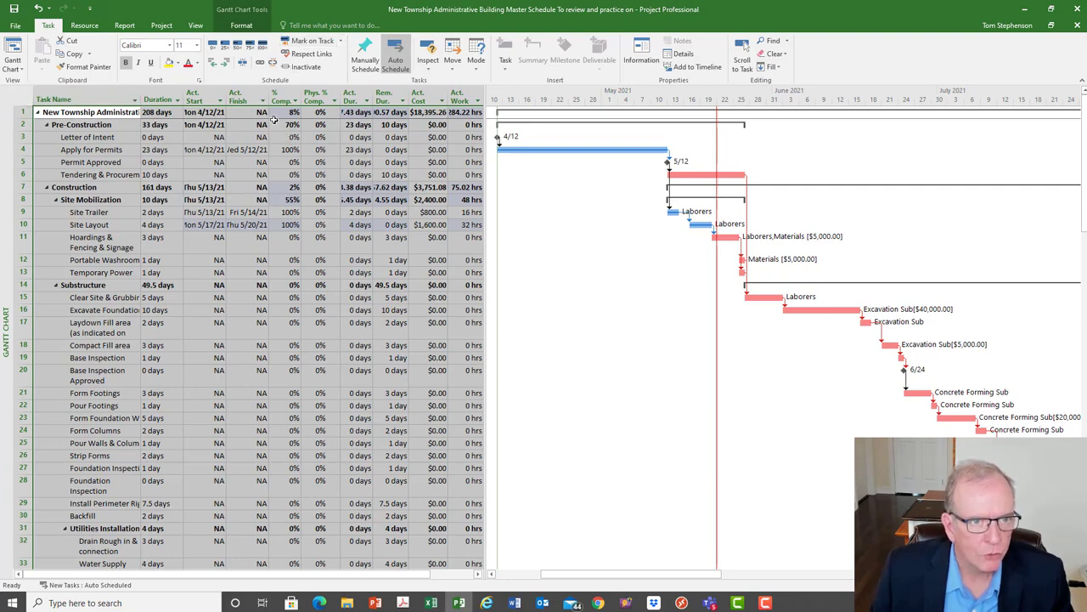
click(312, 43)
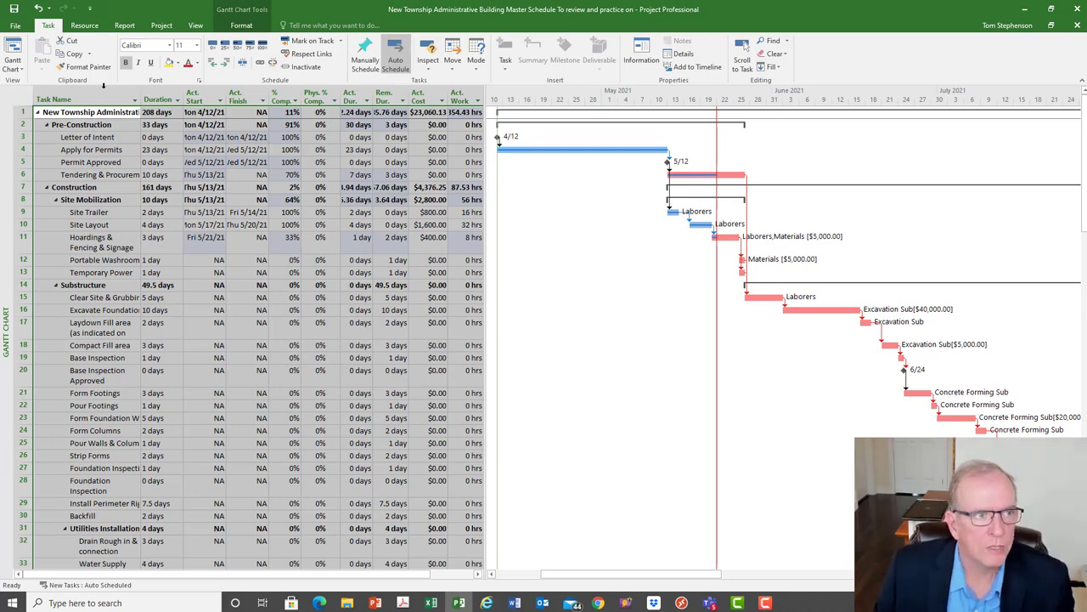
- Start saving a copy of the project and create and open a folder named "New Town 2 project" in Documents
click(24, 28)
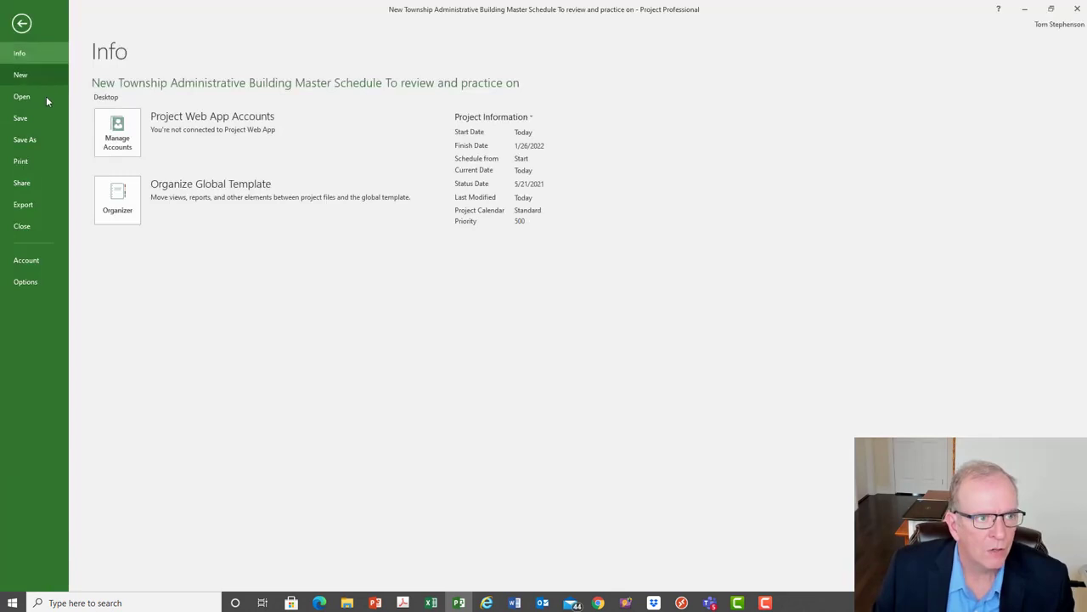
click(43, 141)
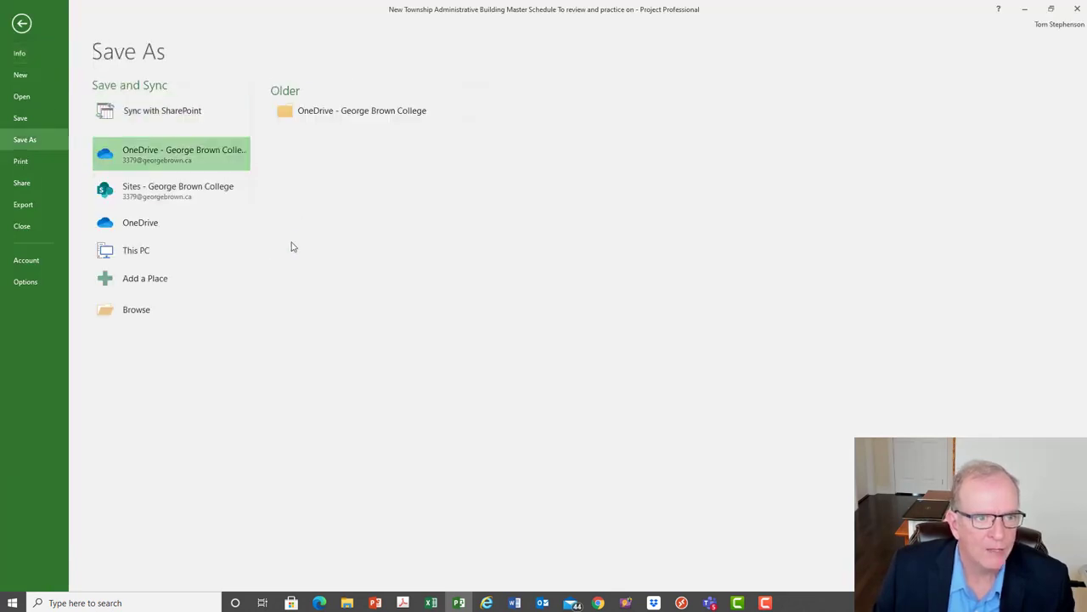
click(168, 322)
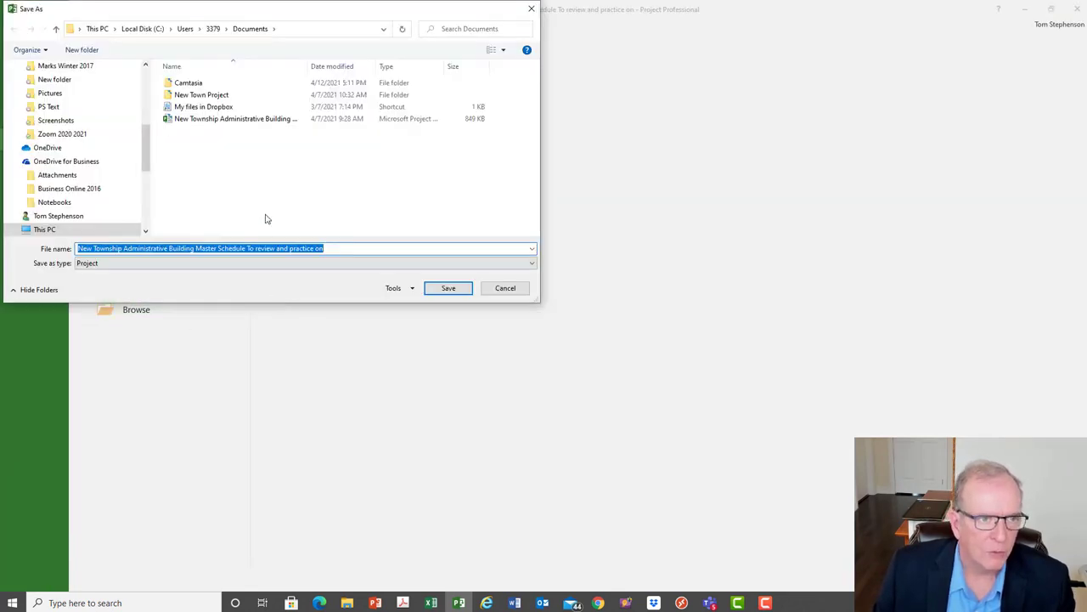
click(283, 169)
right_click(283, 169)
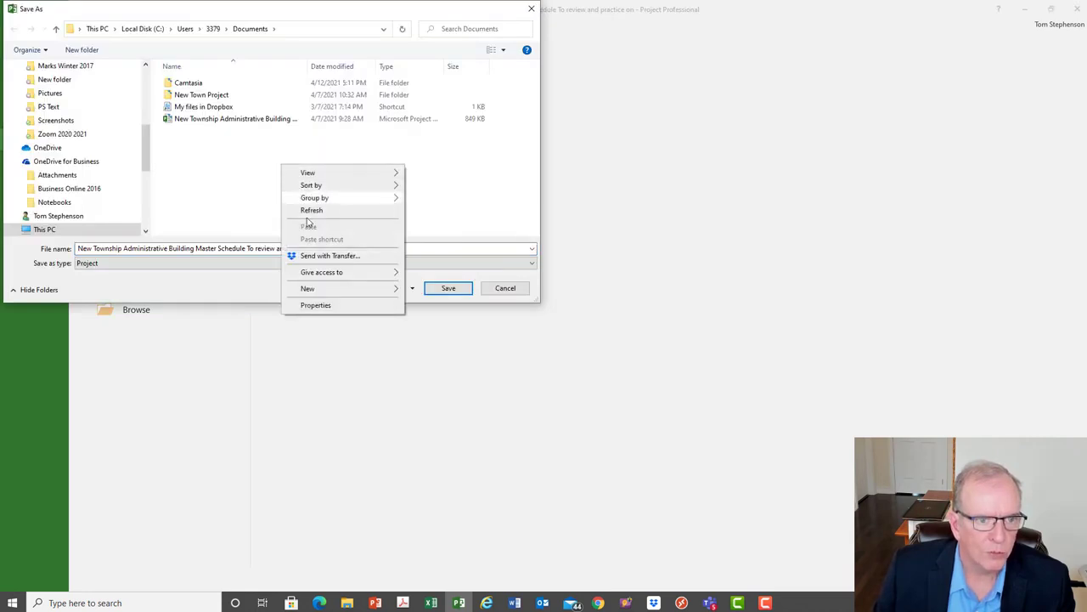
mouse_move(329, 293)
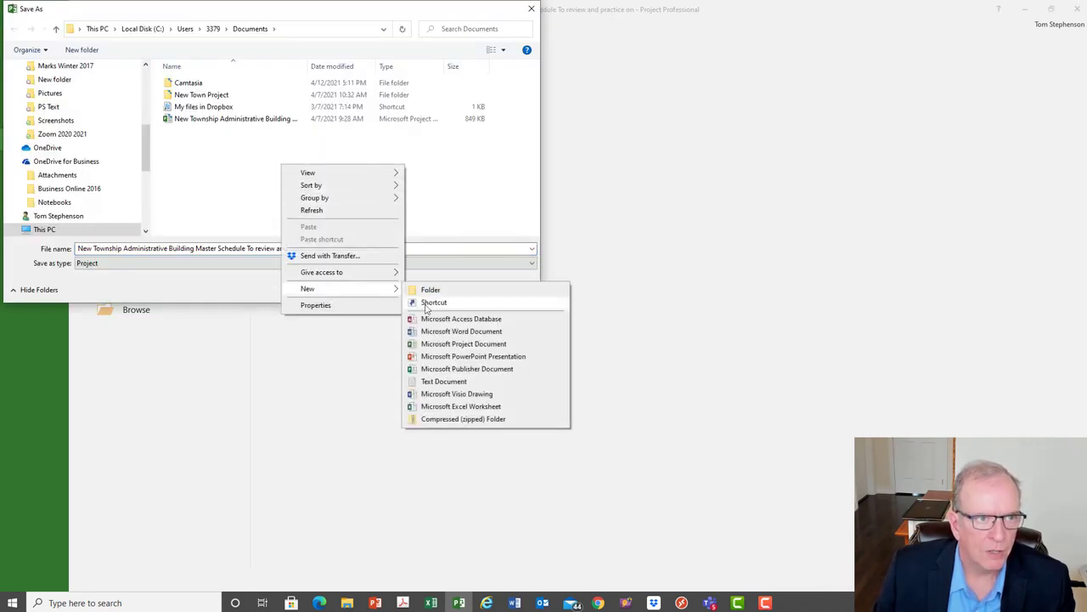
click(489, 291)
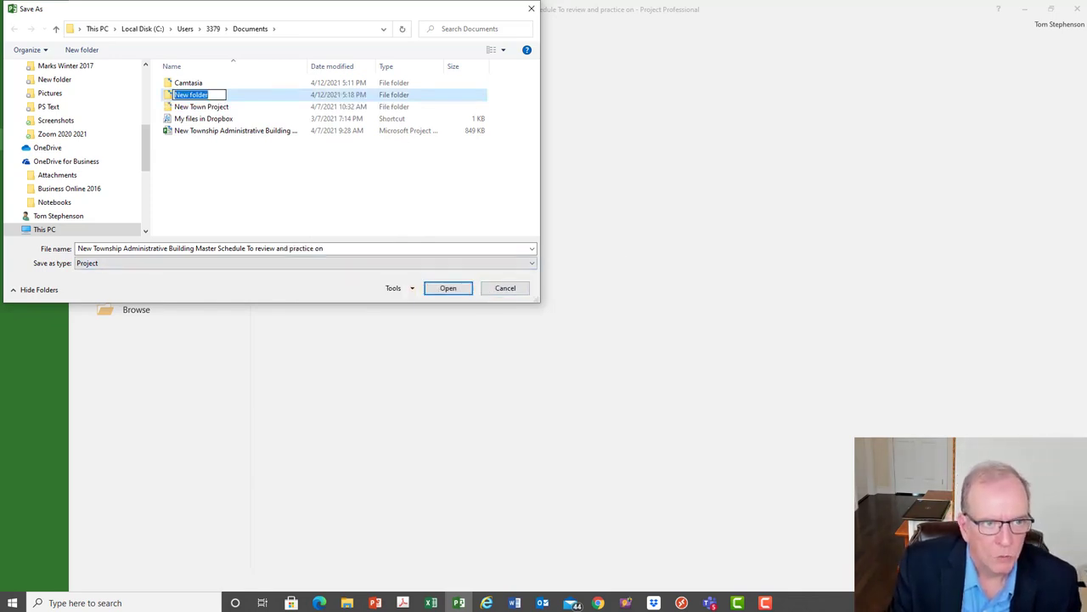
text(New )
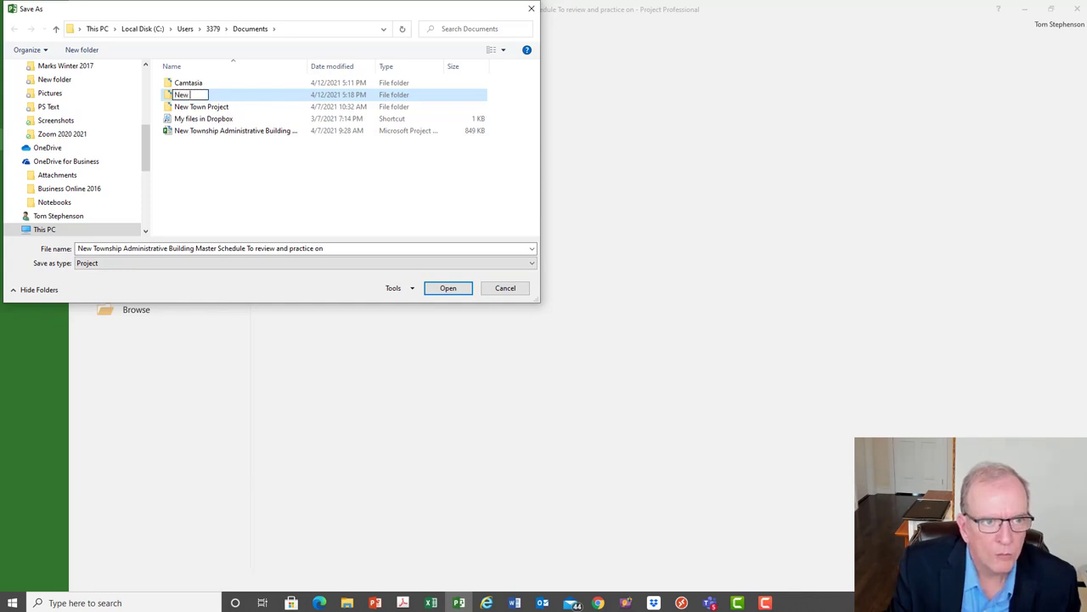
text(Town 2)
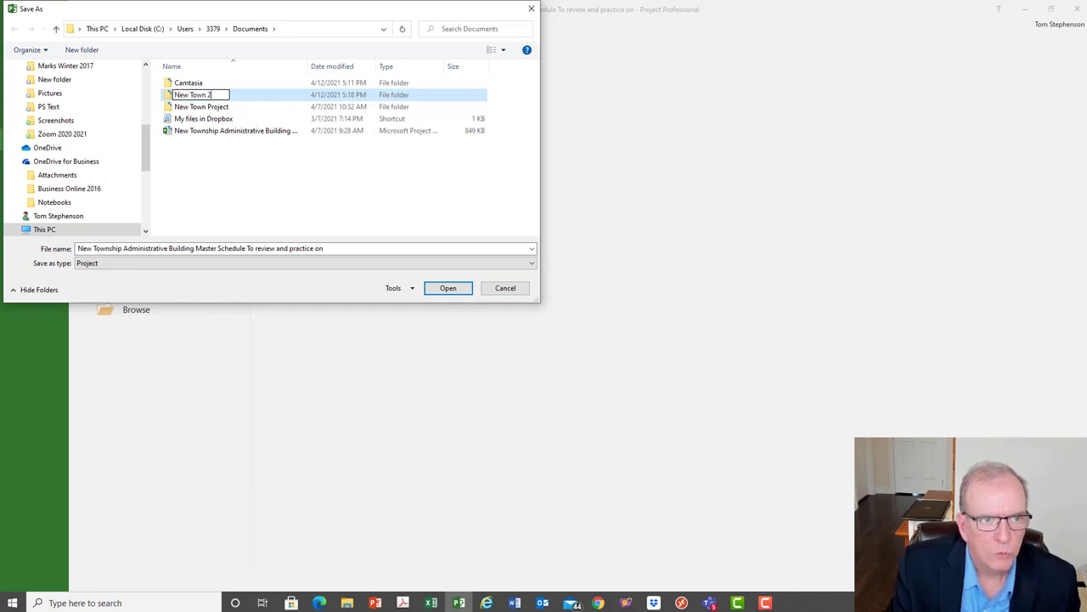
text( project)
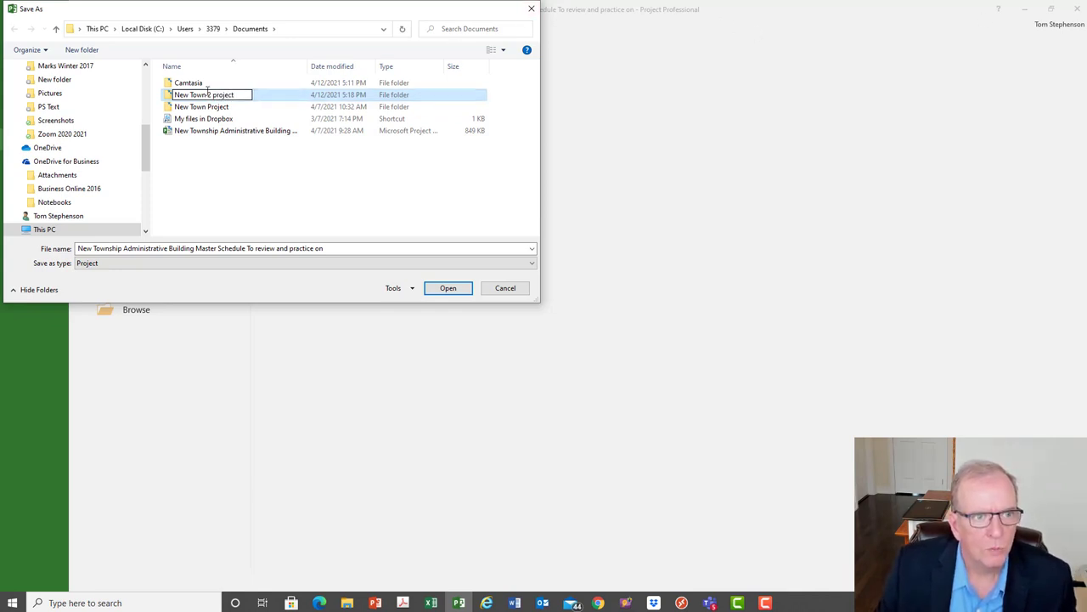
double_click(169, 99)
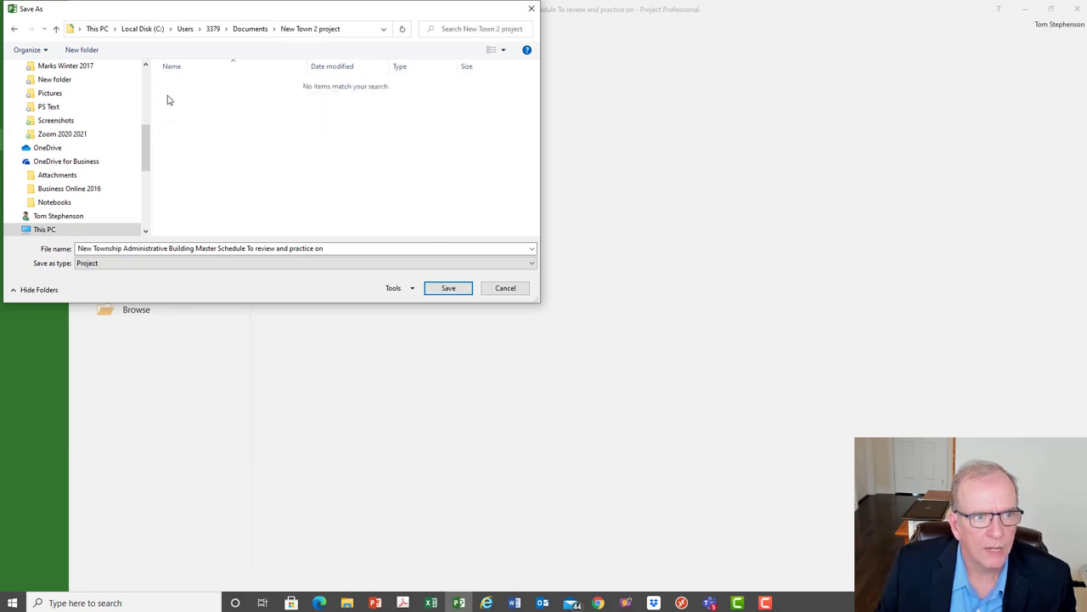
- Save the project in the new folder as "1 Job 422 New Township Update May 21 2022"
click(356, 248)
key(ctrl+a)
key(BackSpace)
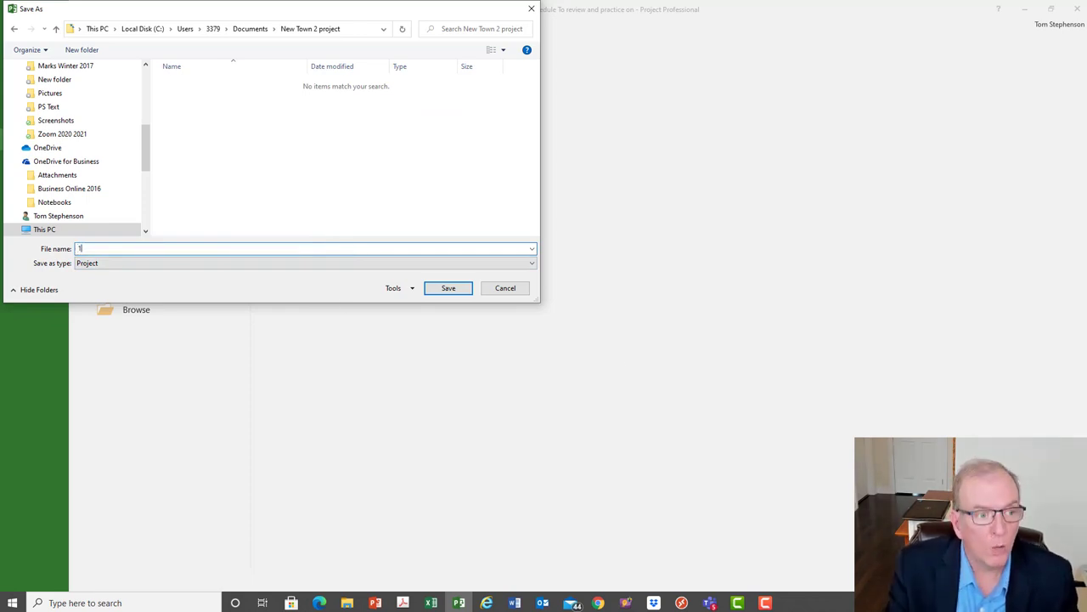
text(1)
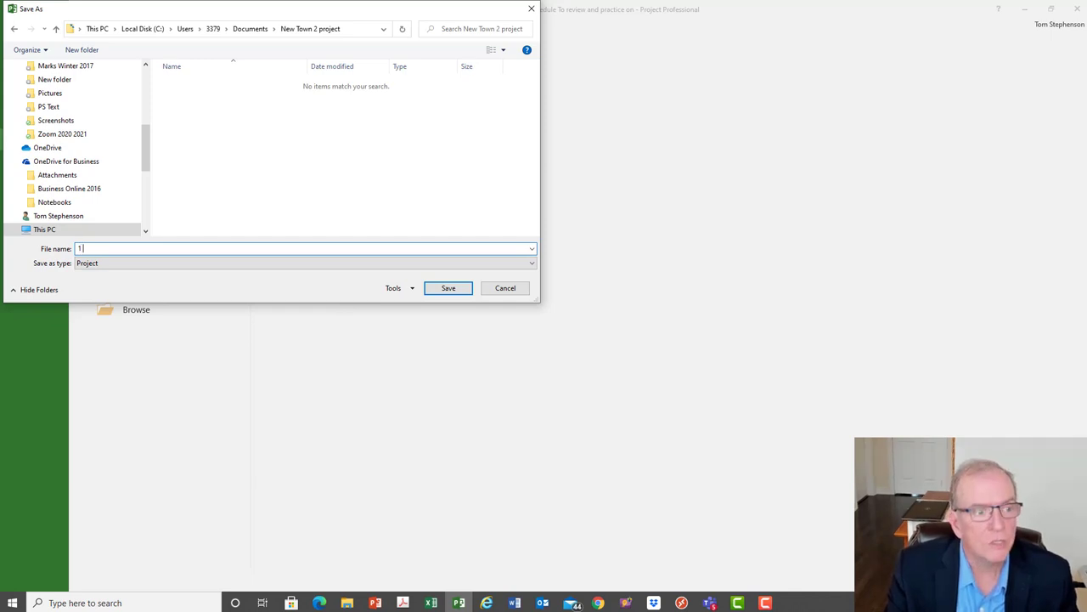
text( Jo)
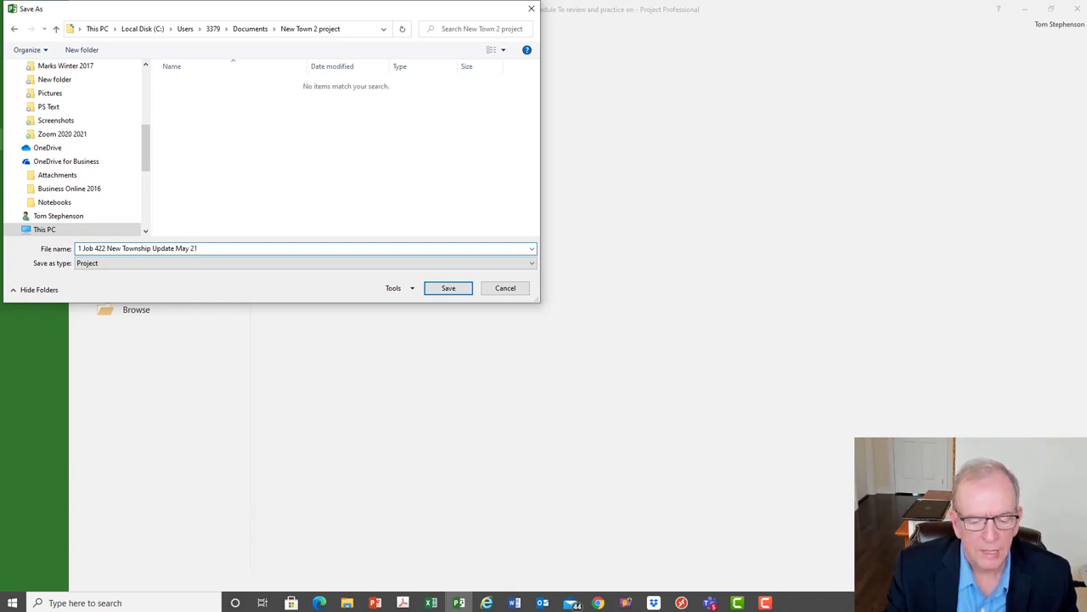
text(022)
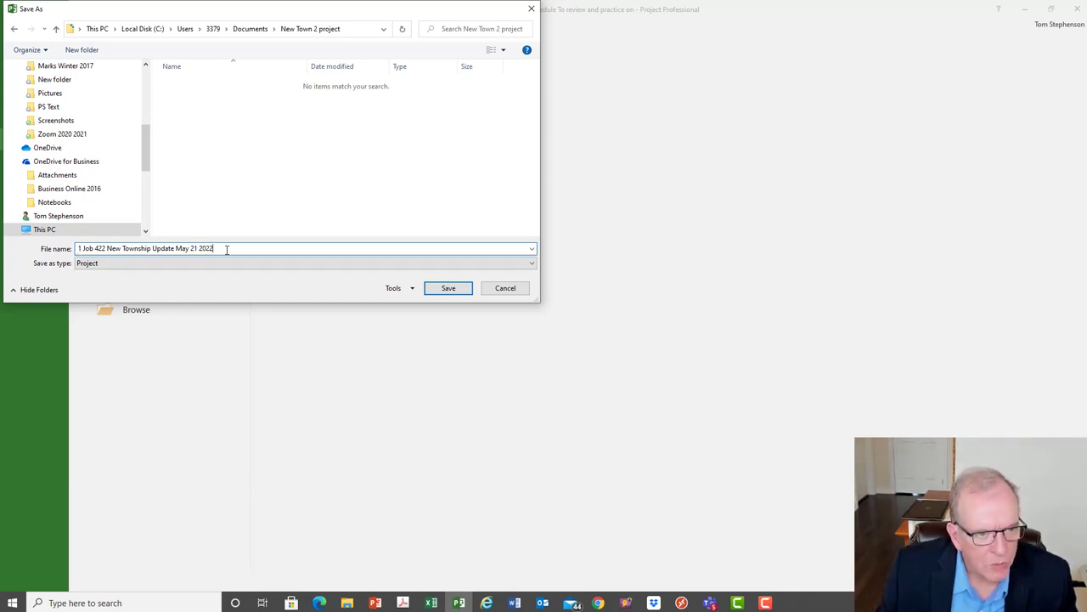
click(449, 289)
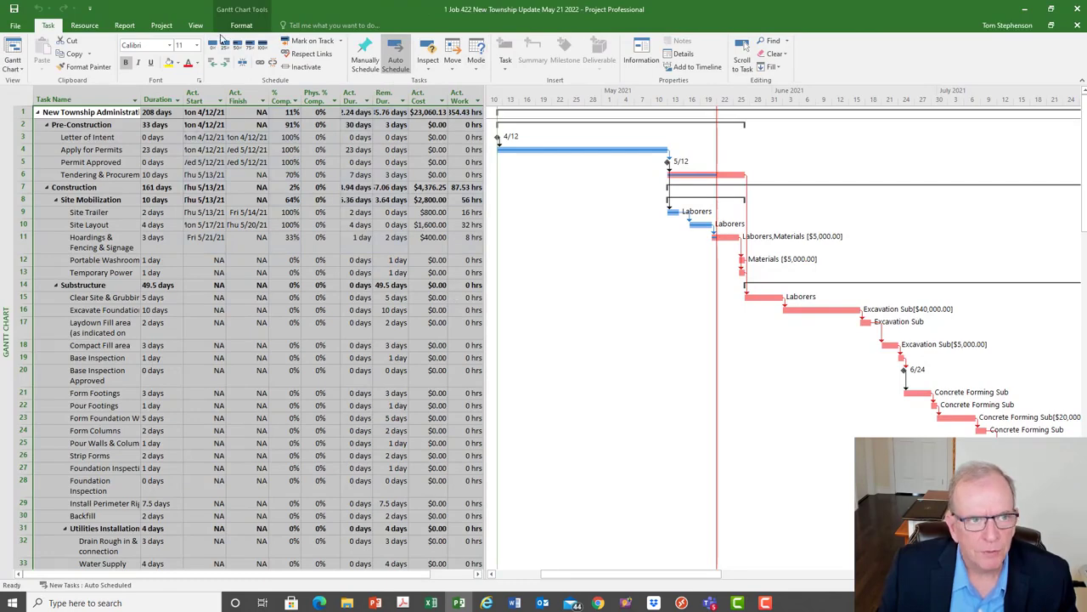
- Start saving a copy of the project in the "New Town 2 project" folder in Documents
click(161, 25)
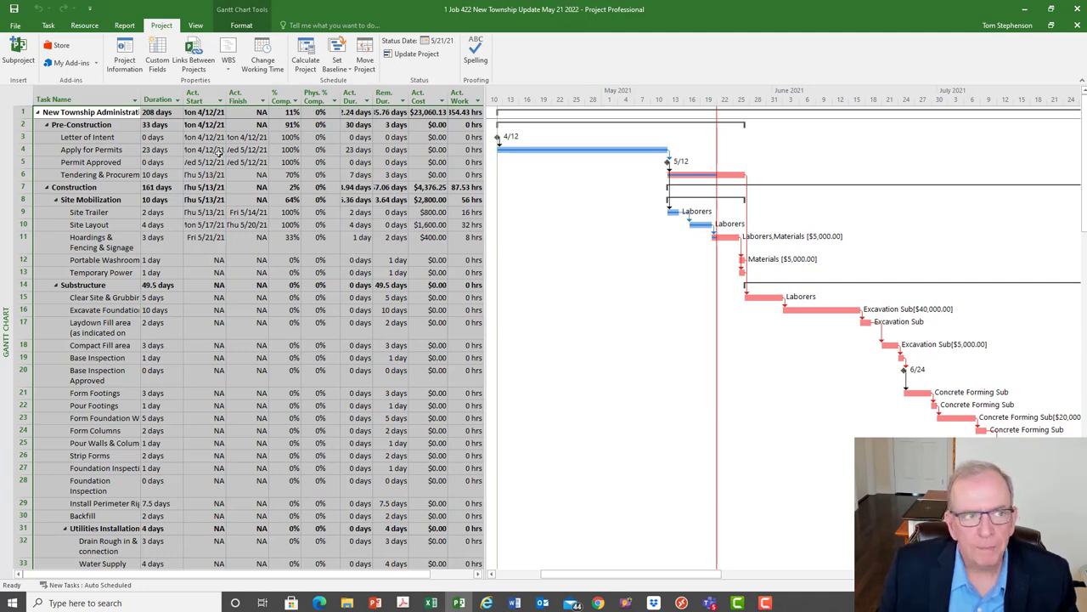
click(16, 26)
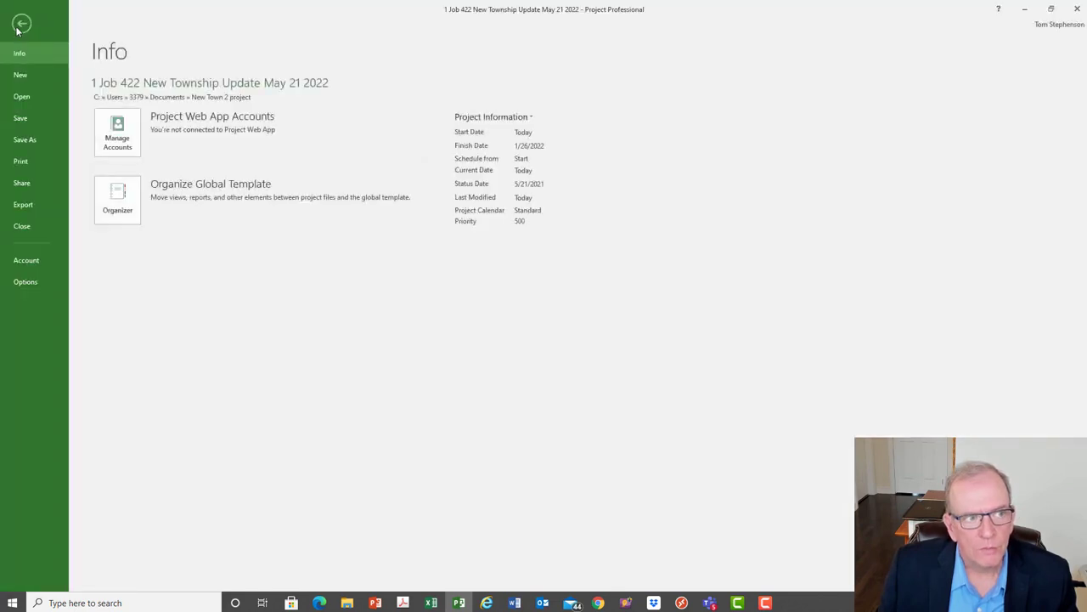
click(23, 142)
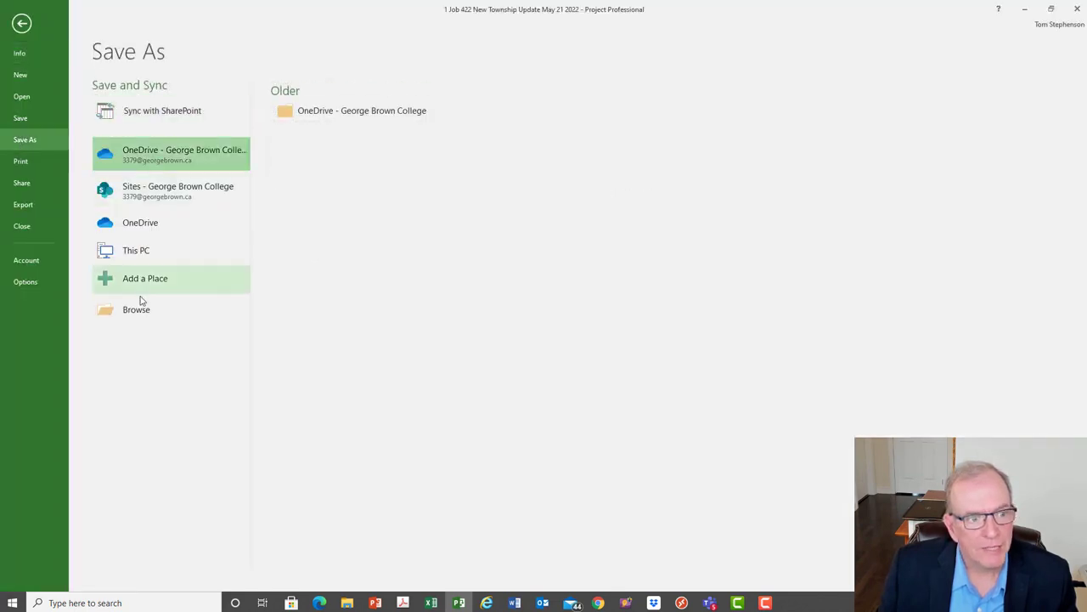
click(145, 250)
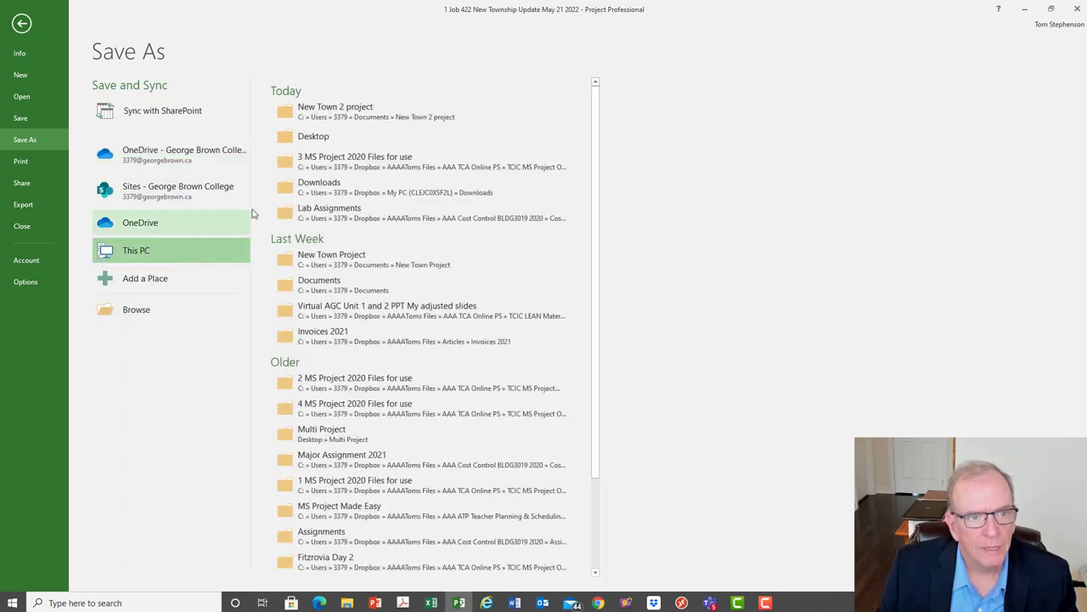
click(313, 111)
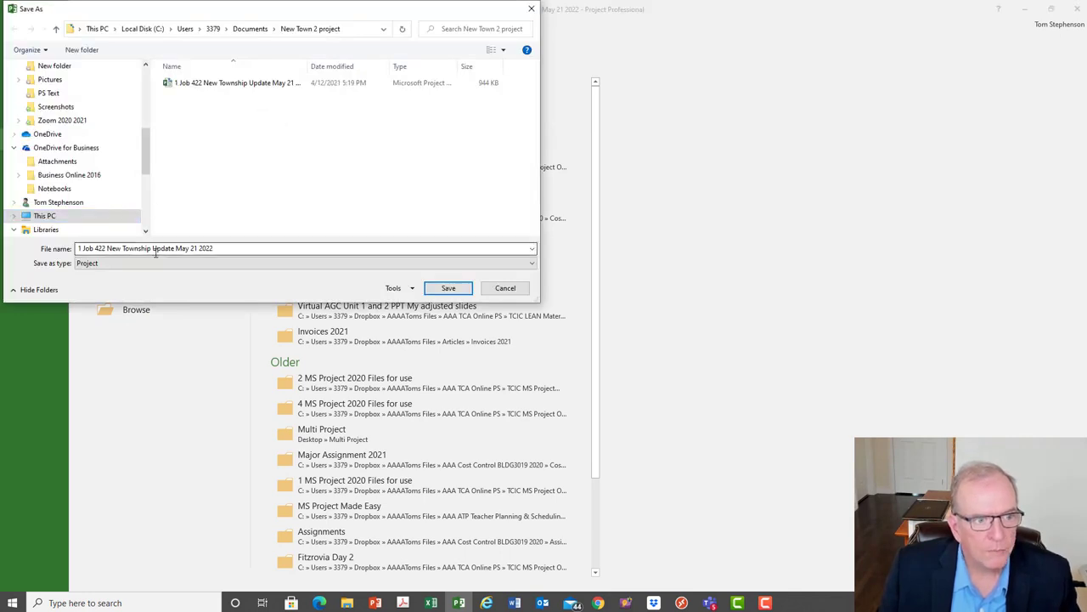
- Name the copy "1 Job 422 New Township Revision May 21 2022" by replacing "Update" with "Revision", and save it
triple_click(175, 248)
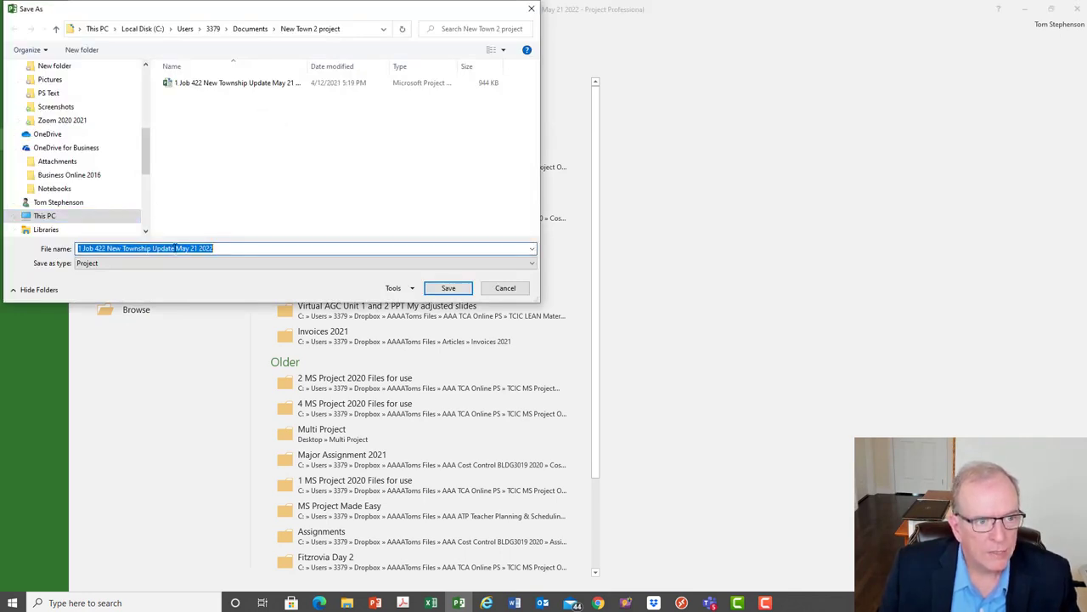
click(175, 248)
key(BackSpace)
key(BackSpace)
key(BackSpace)
key(BackSpace)
key(BackSpace)
key(BackSpace)
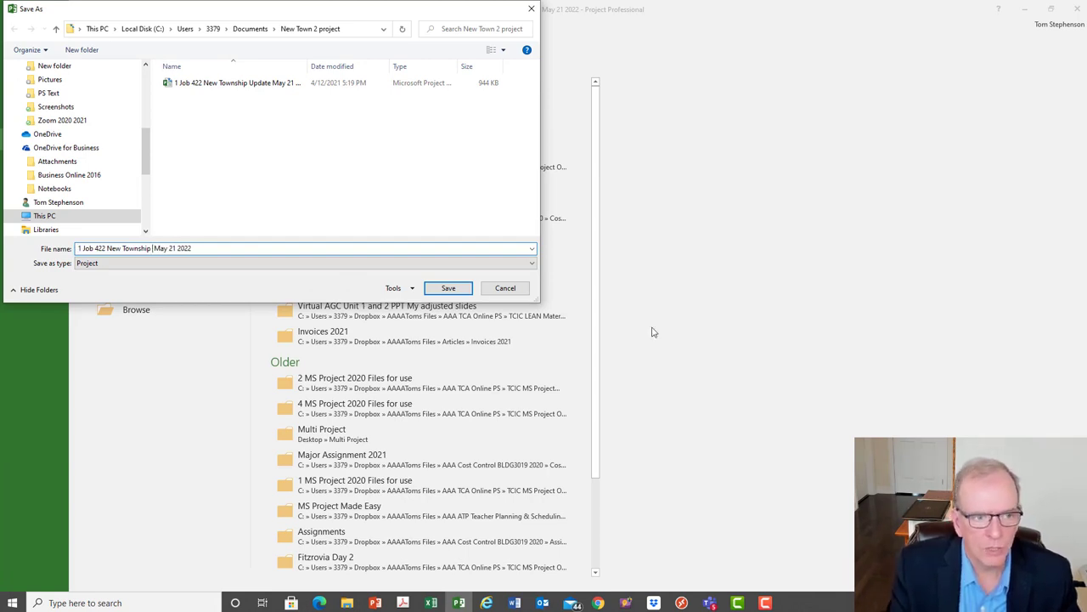
text(Rev)
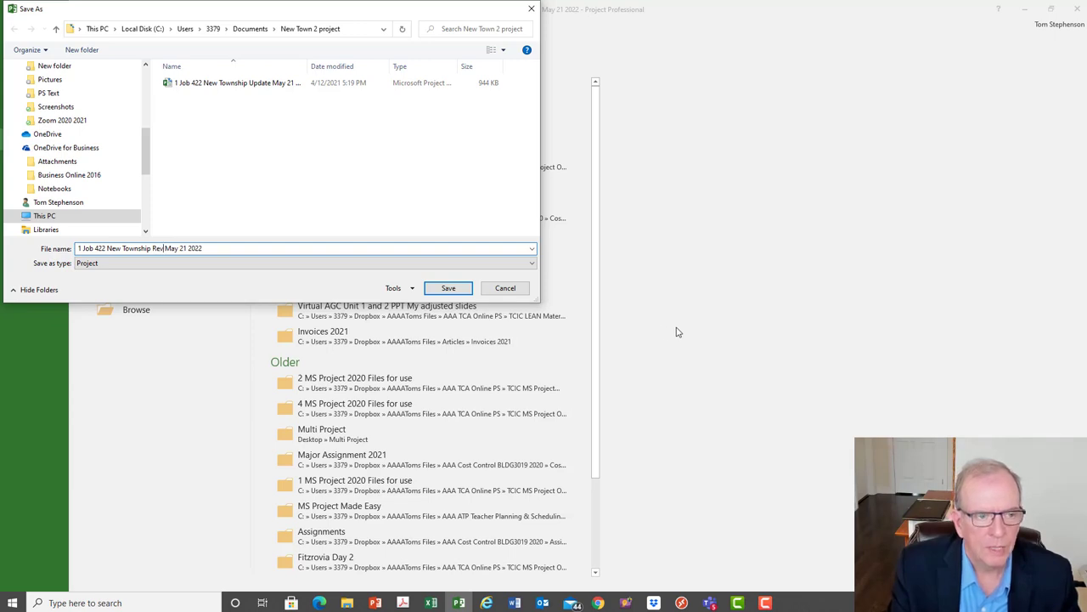
text(ision)
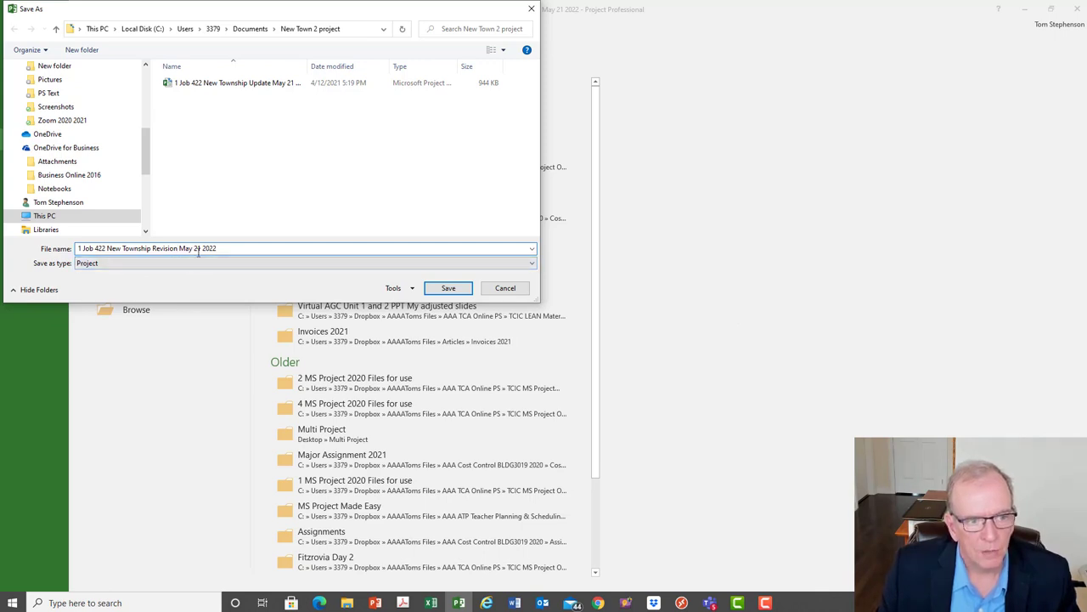
click(448, 288)
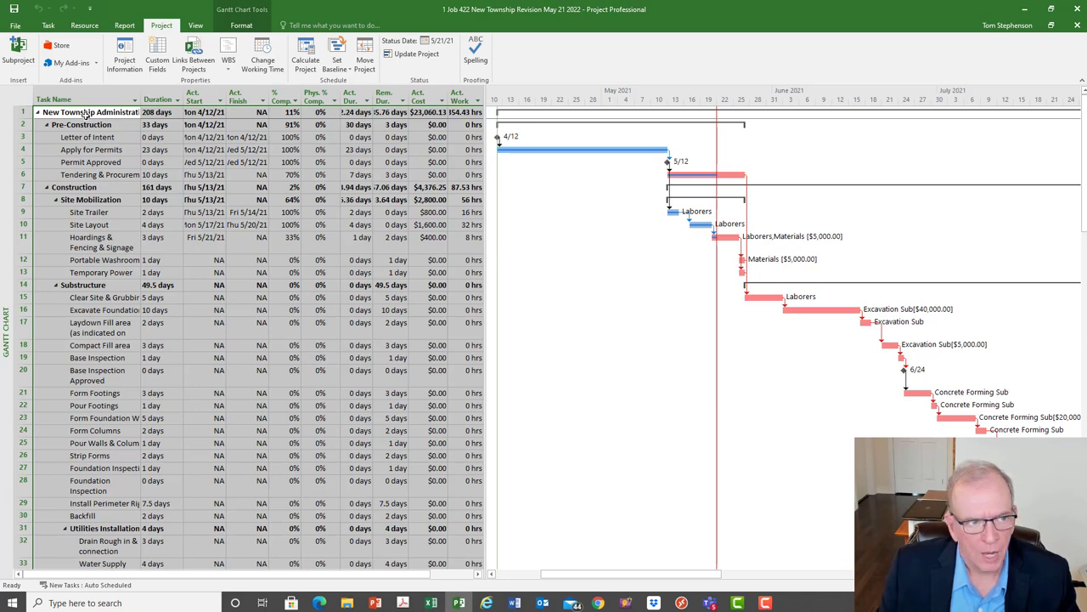
- Display the Variance table beside the Gantt chart and narrow the table area so it ends after the Finish Variance column
right_click(17, 96)
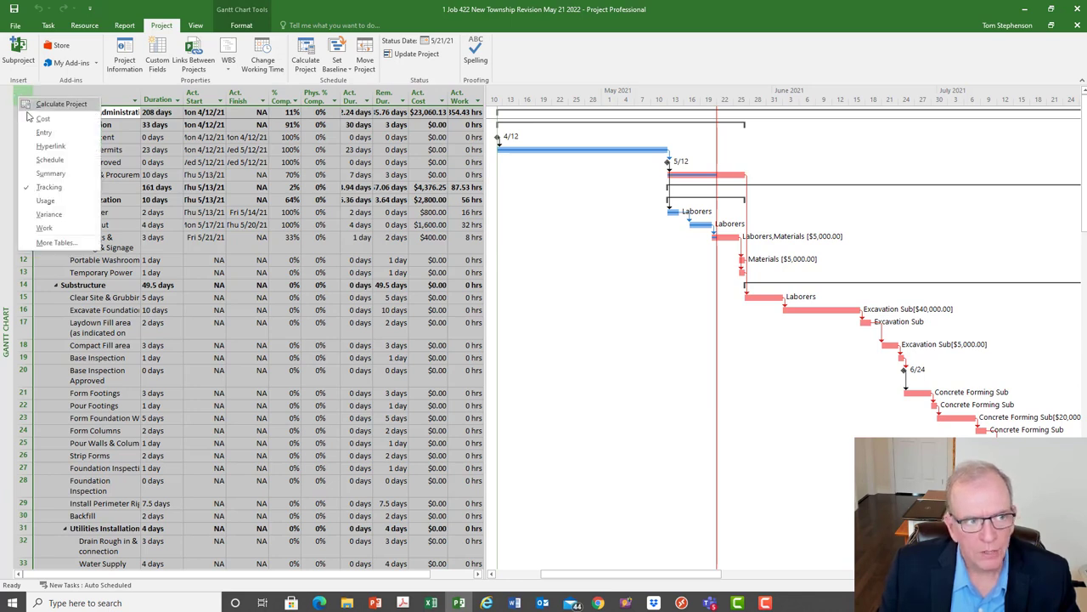
click(48, 215)
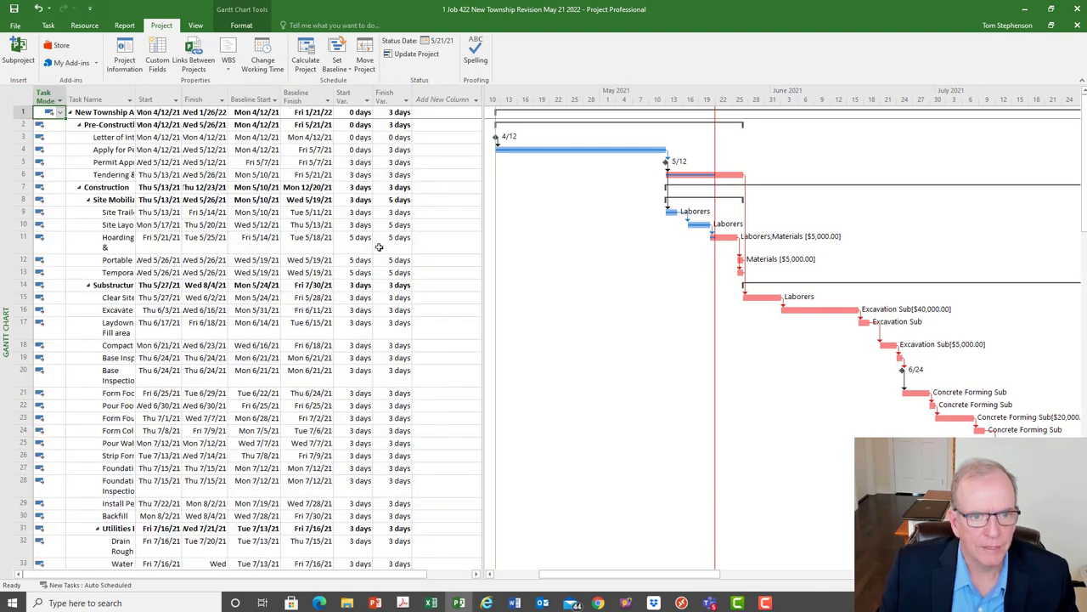
drag(483, 294, 416, 298)
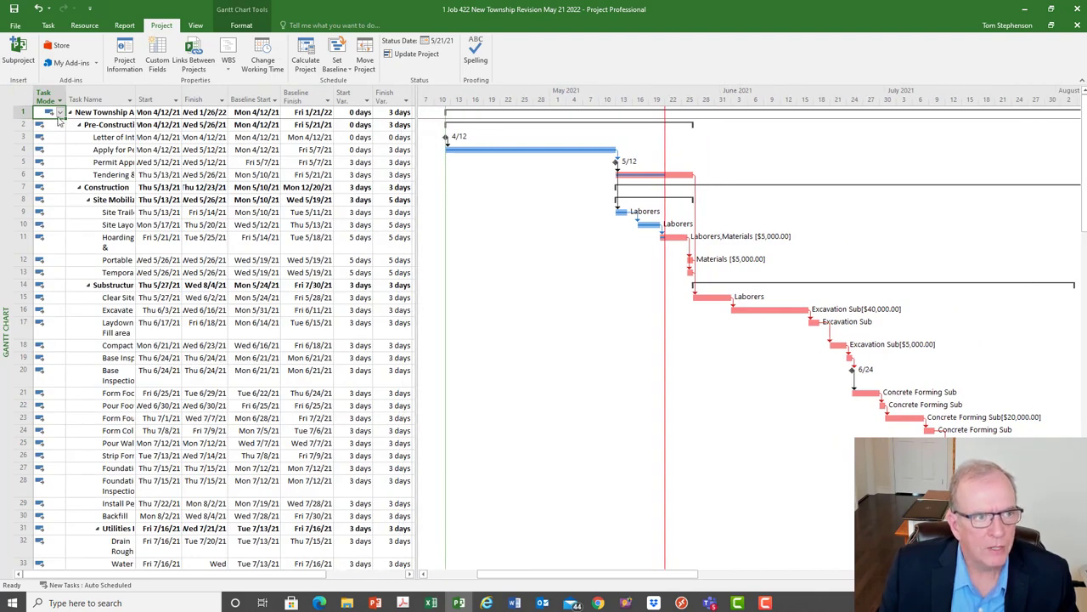
click(26, 94)
right_click(26, 93)
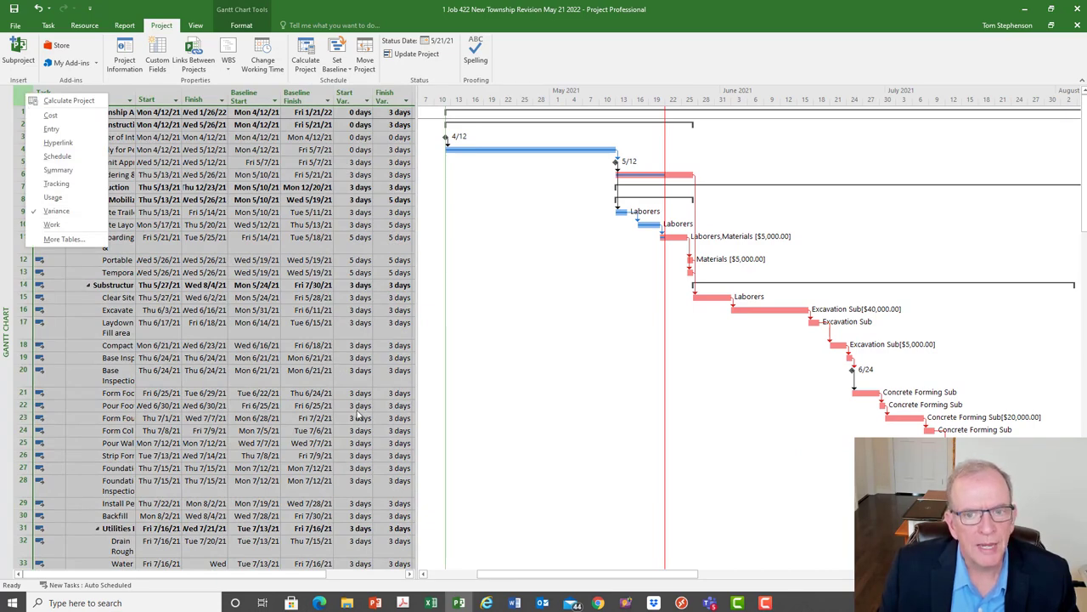
click(470, 368)
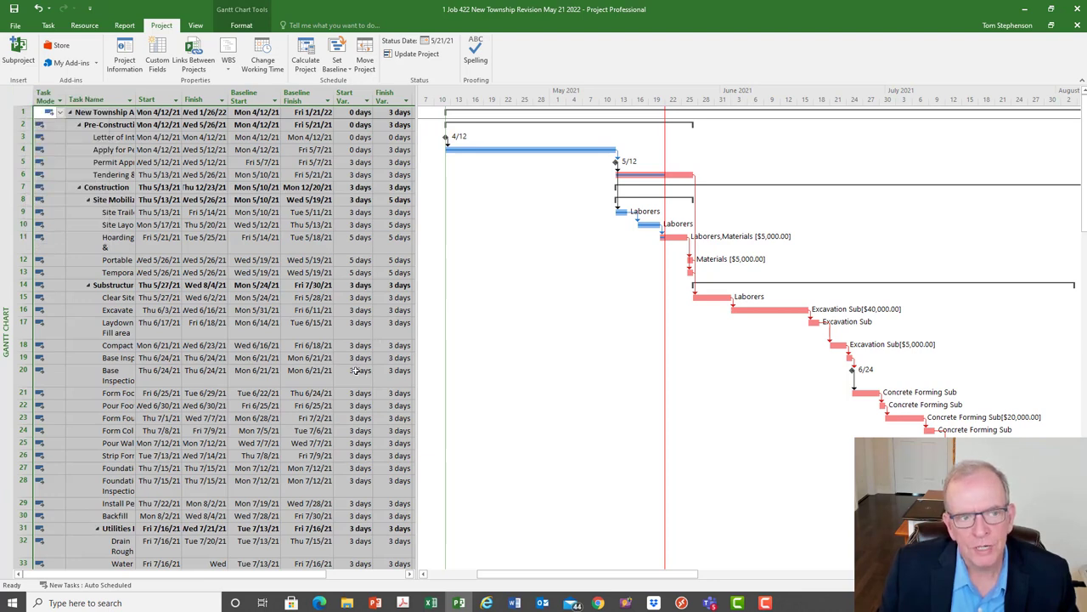
- Switch the schedule to the Tracking Gantt view and display the Variance table in it
right_click(4, 272)
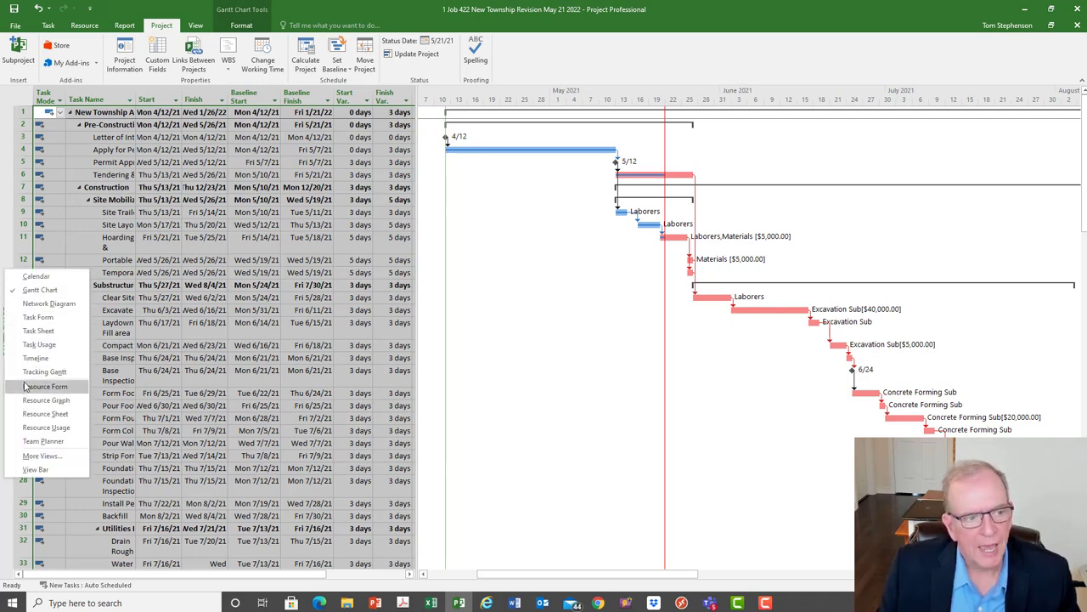
click(51, 372)
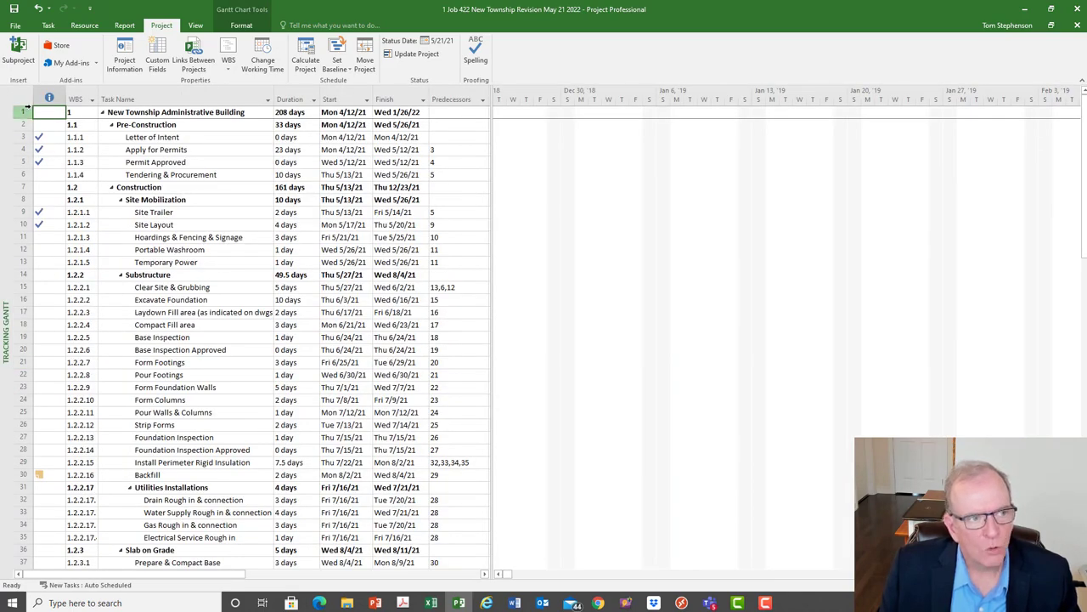
click(29, 100)
right_click(29, 99)
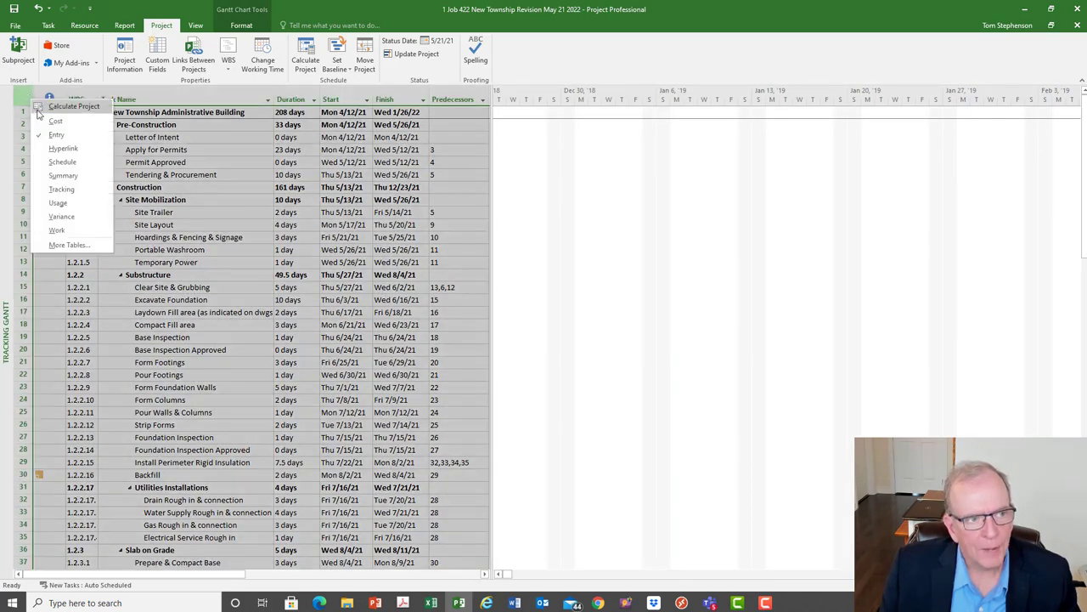
click(61, 218)
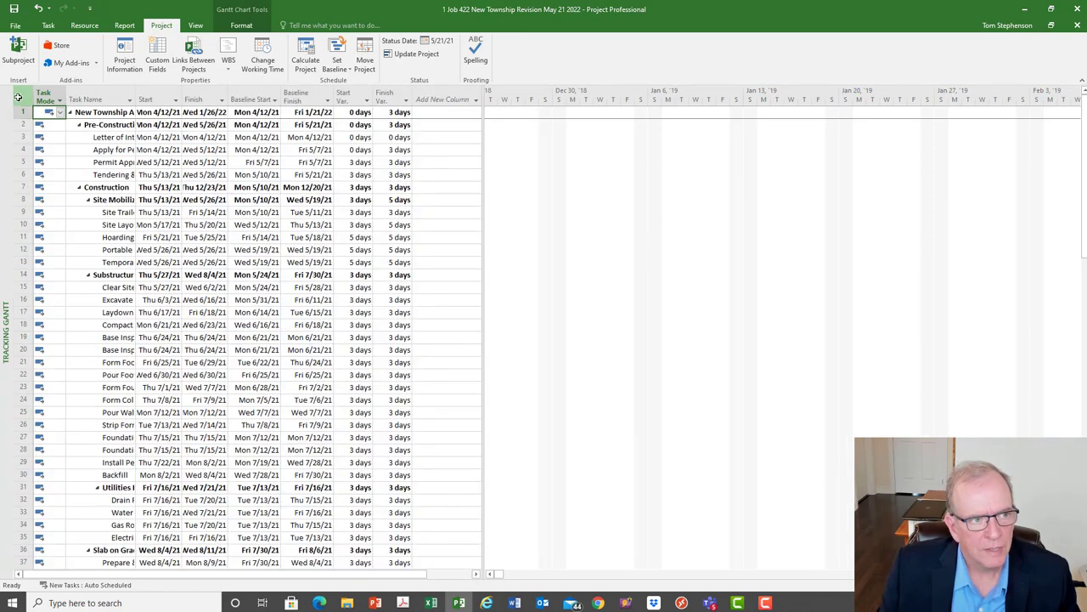
click(17, 97)
right_click(19, 98)
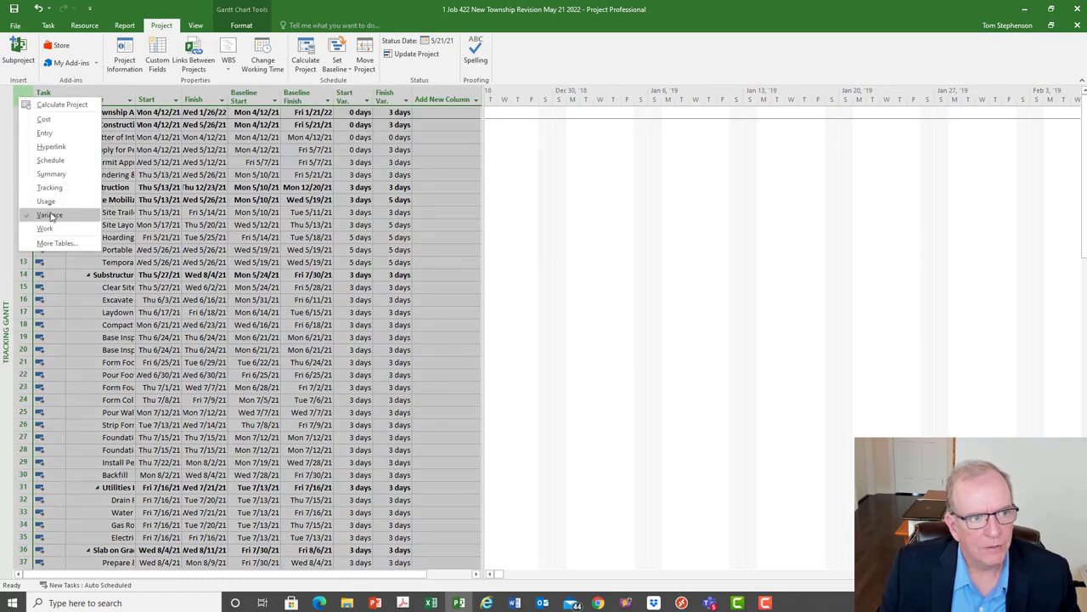
click(158, 216)
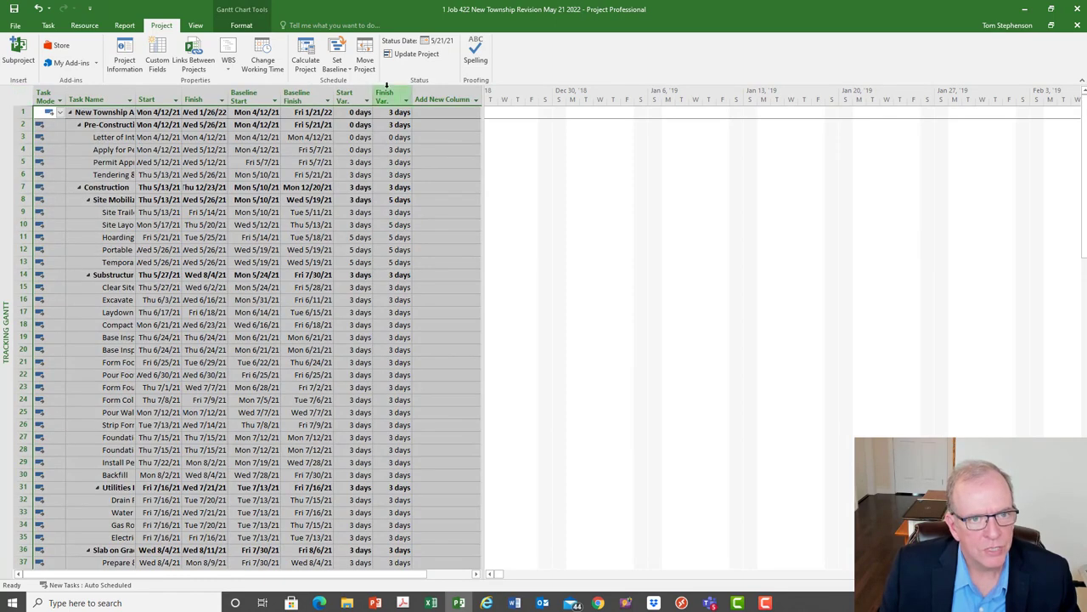
- Select the Hoardings & Fencing & Signage task and bring its bar into view in the chart
click(156, 237)
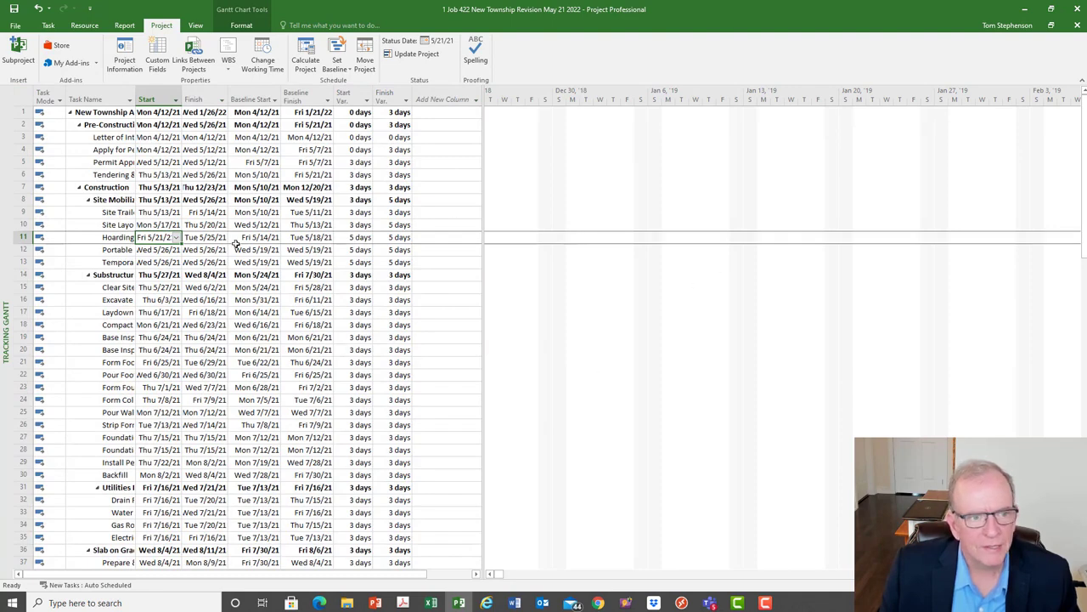
click(119, 238)
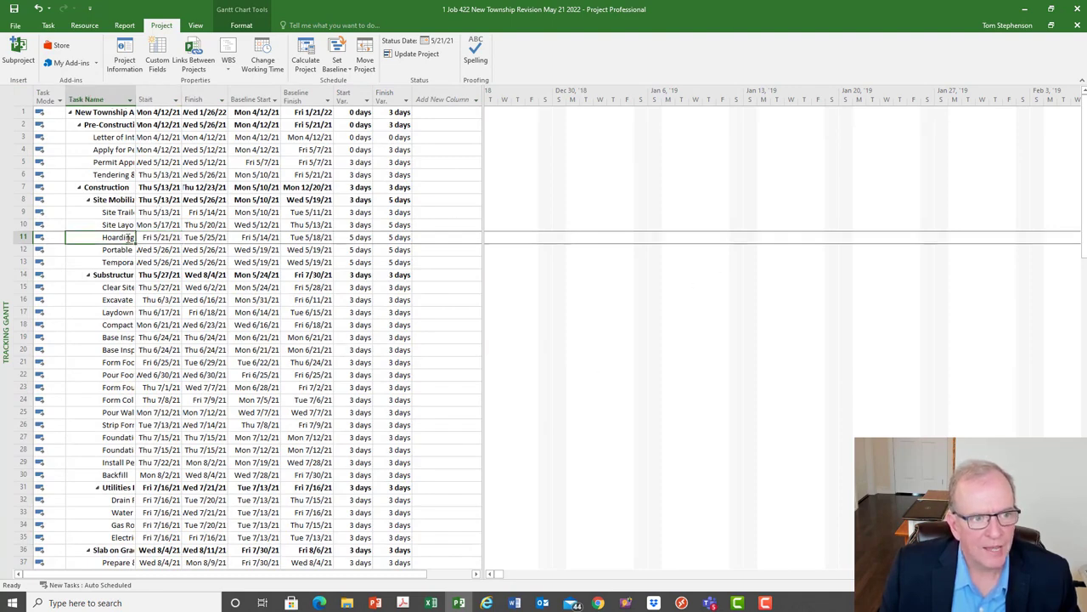
click(48, 26)
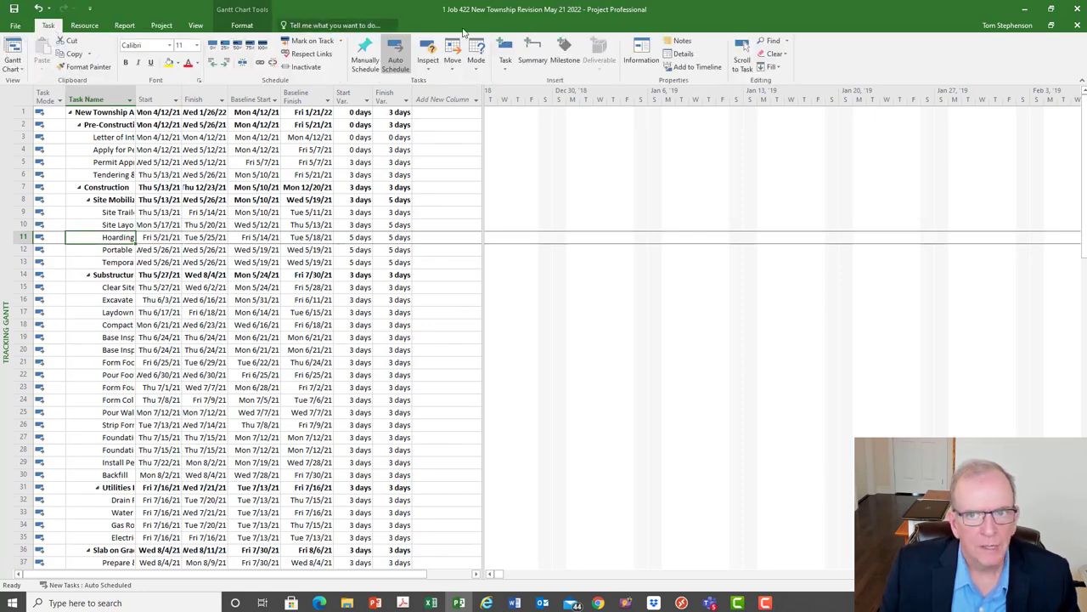
click(742, 53)
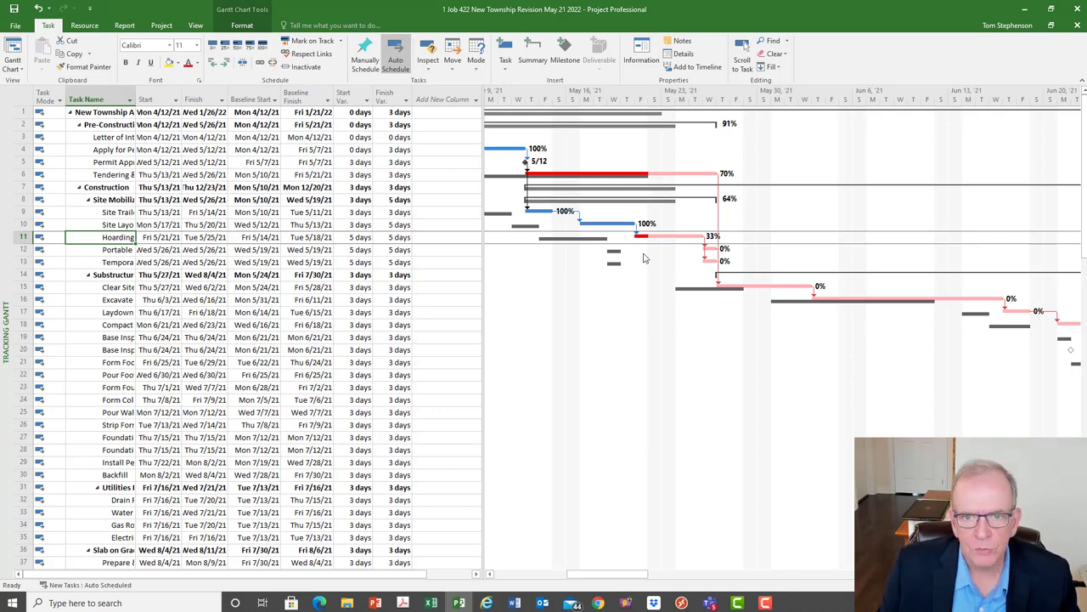
- Format the Status Date gridline of the Tracking Gantt as a solid red line
right_click(629, 318)
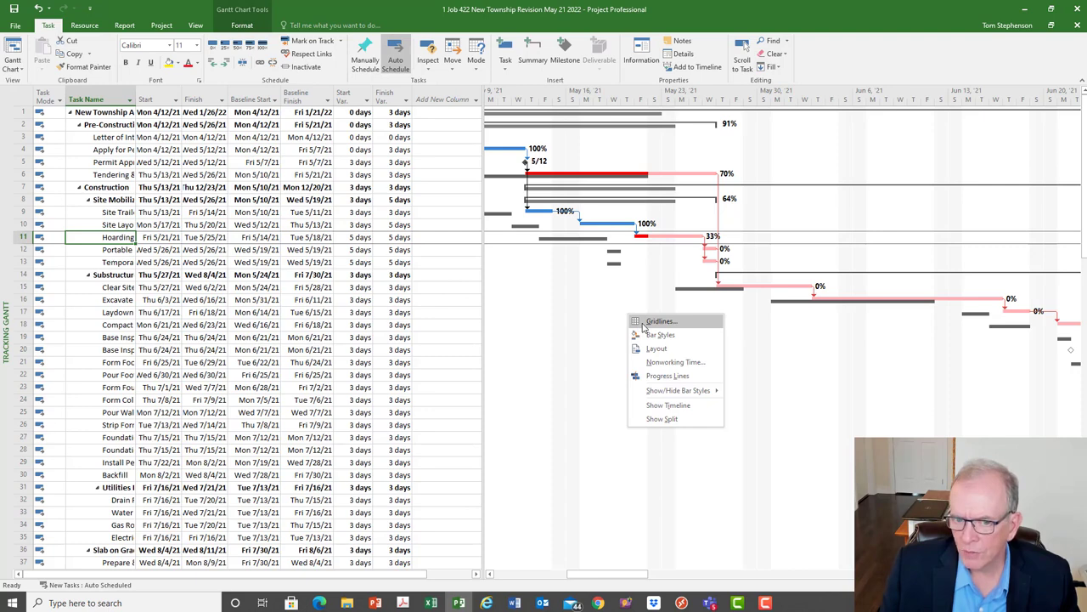
click(664, 322)
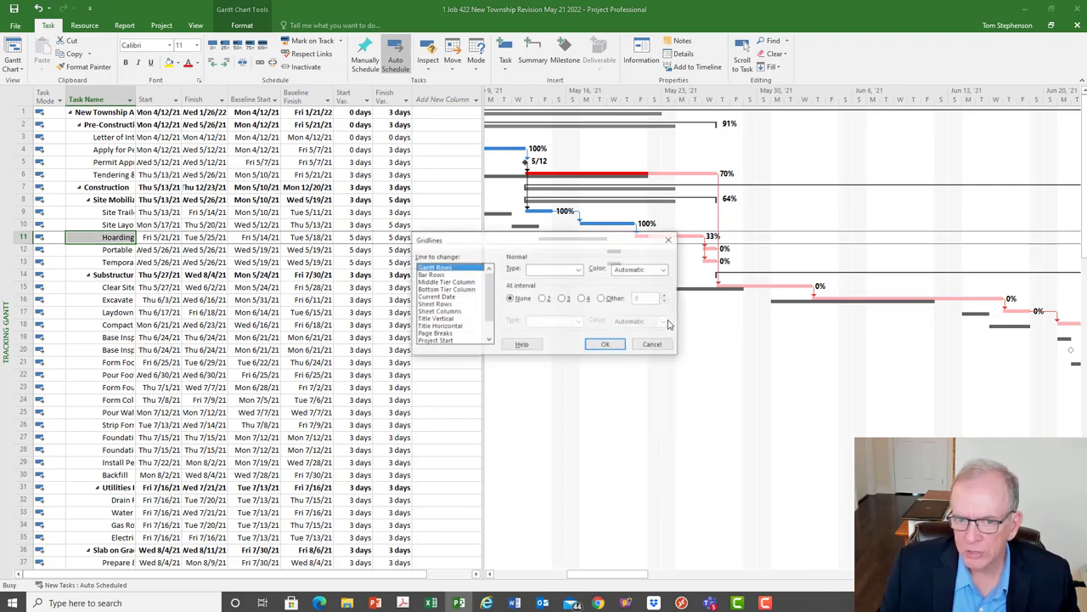
scroll(491, 310, down, 2)
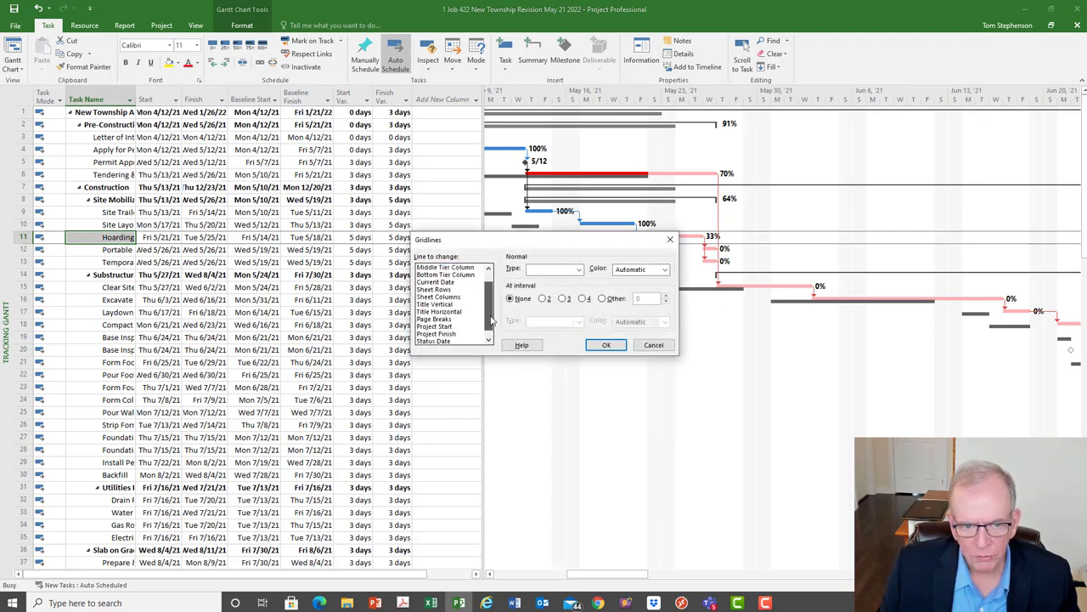
click(451, 335)
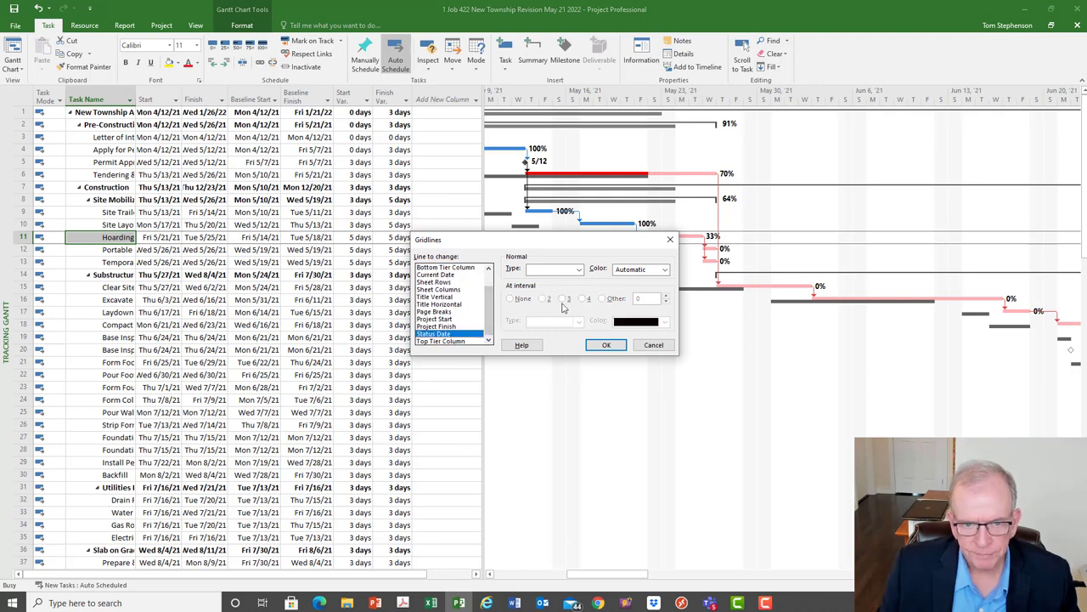
click(579, 269)
click(556, 289)
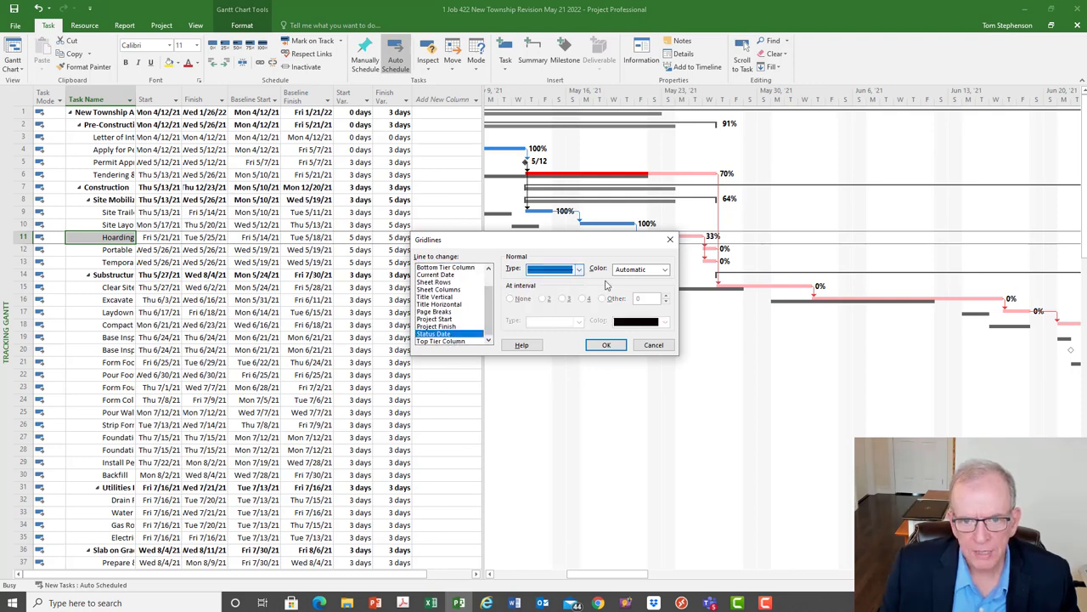
click(641, 270)
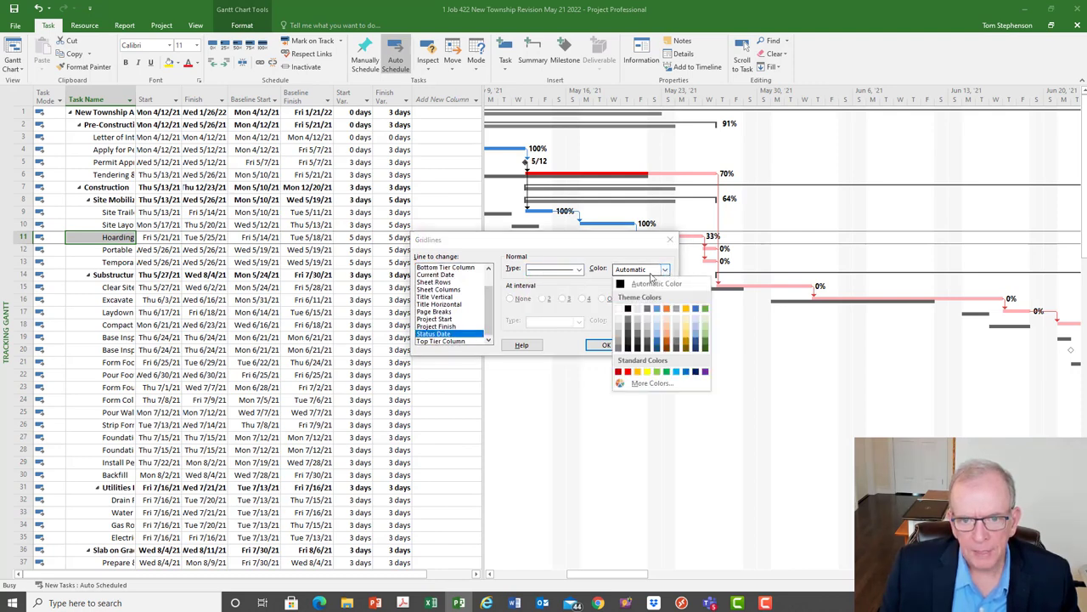
click(627, 372)
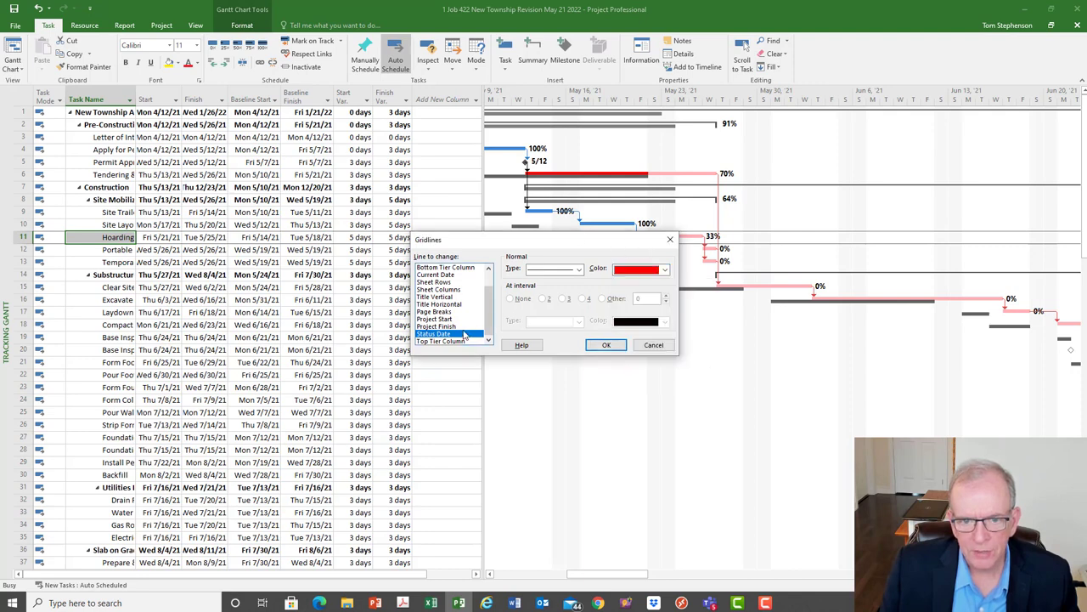
click(606, 344)
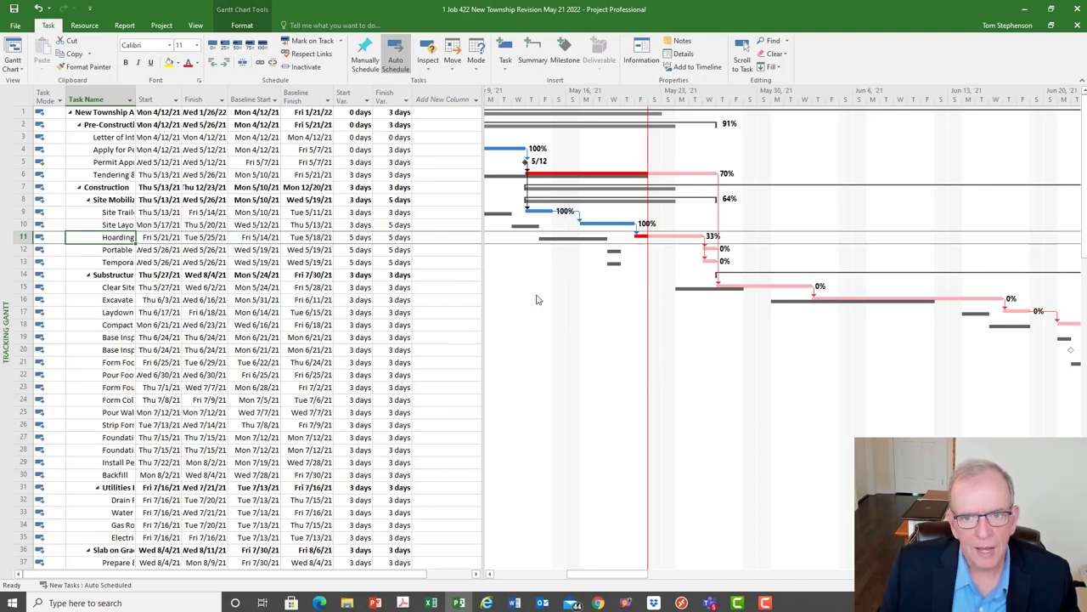
- Insert a Duration column before the Start column in the Variance table
click(166, 102)
right_click(165, 102)
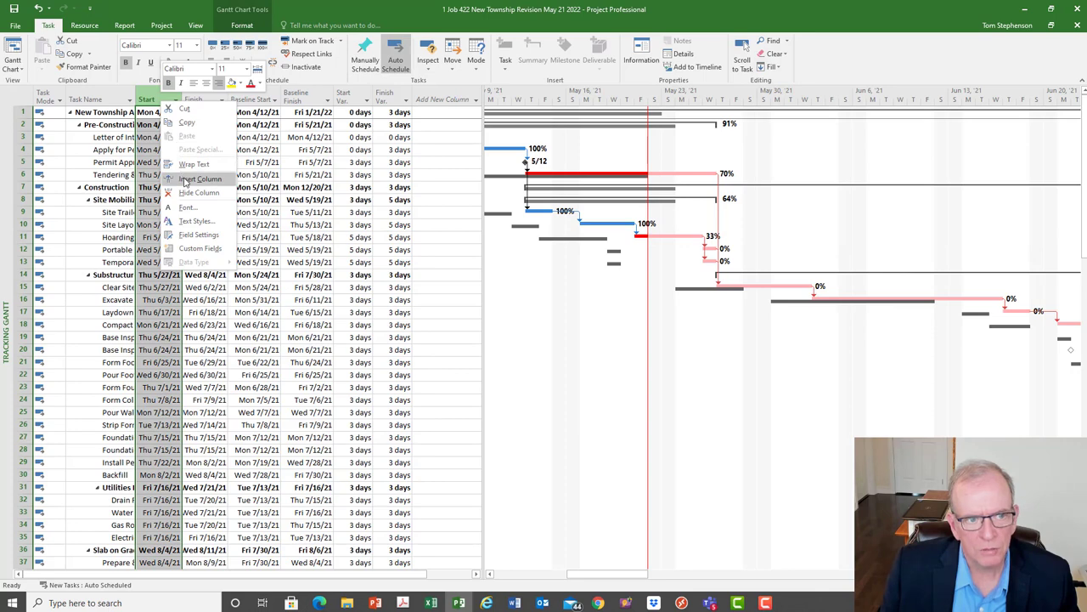
click(185, 180)
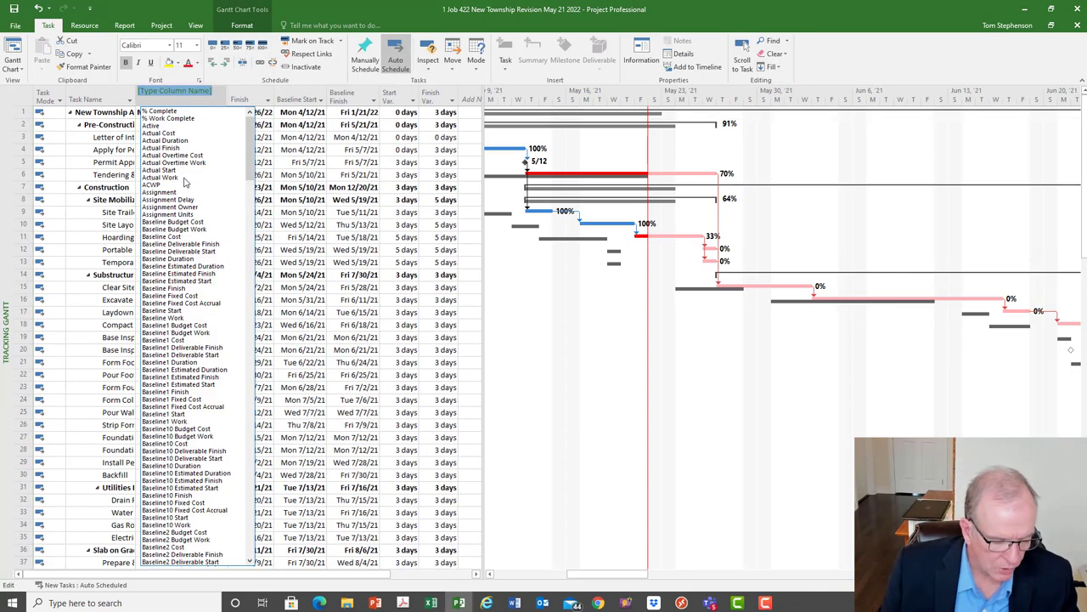
text(date1)
click(165, 230)
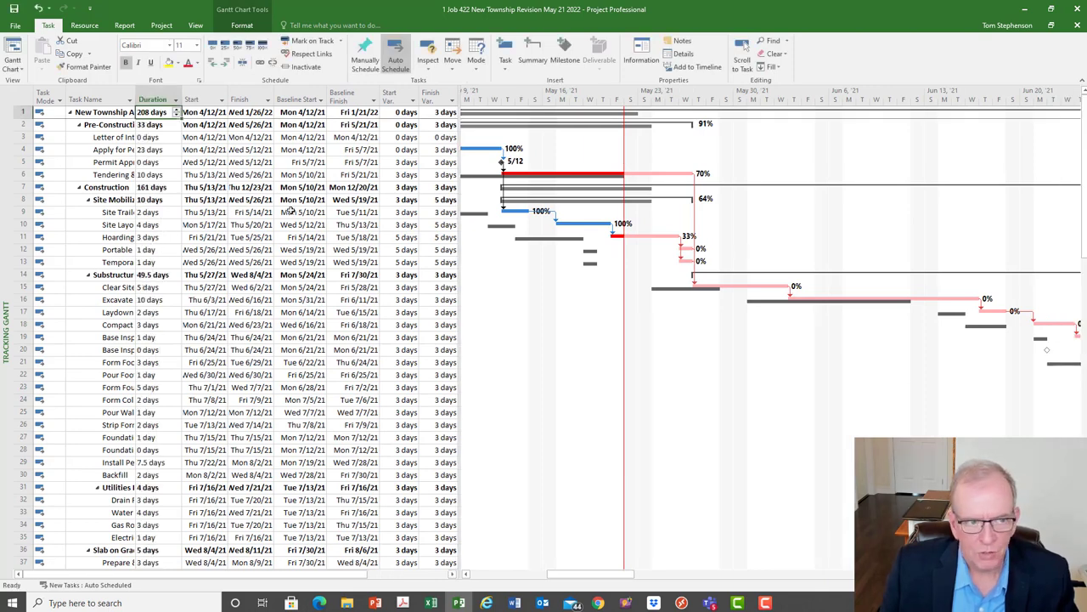
- Widen the Task Name column for the longer task names and extend the table area past the Finish Variance column
drag(135, 99, 168, 98)
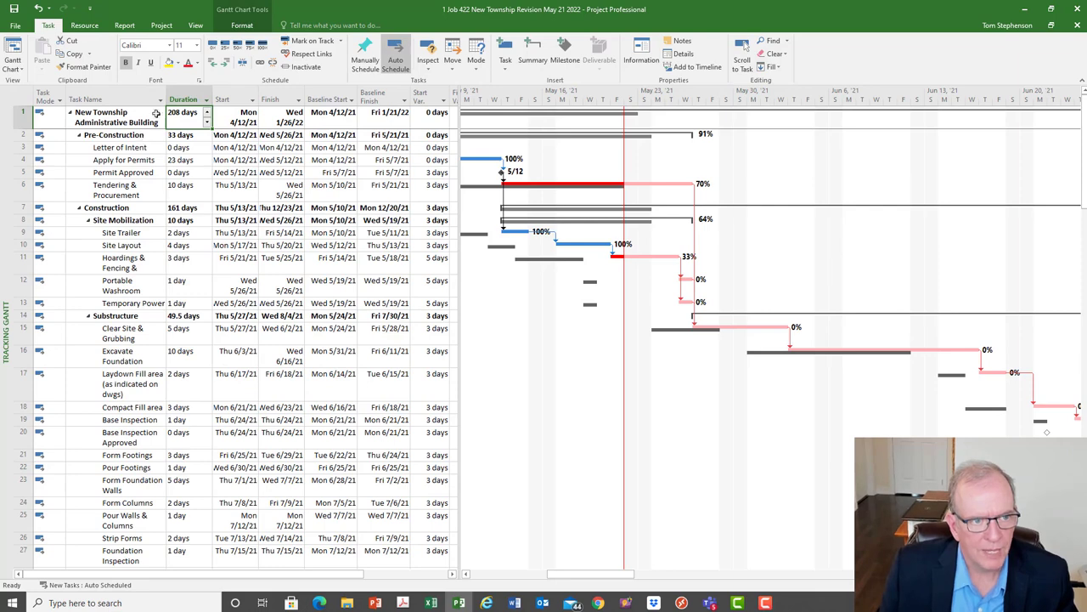
drag(198, 96, 197, 97)
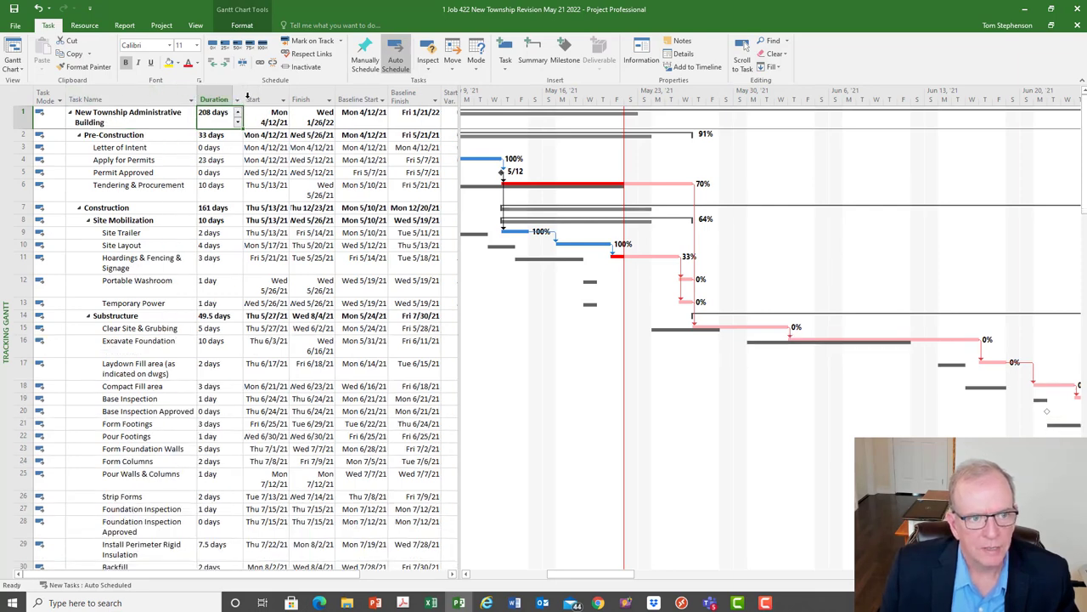
drag(458, 134, 548, 159)
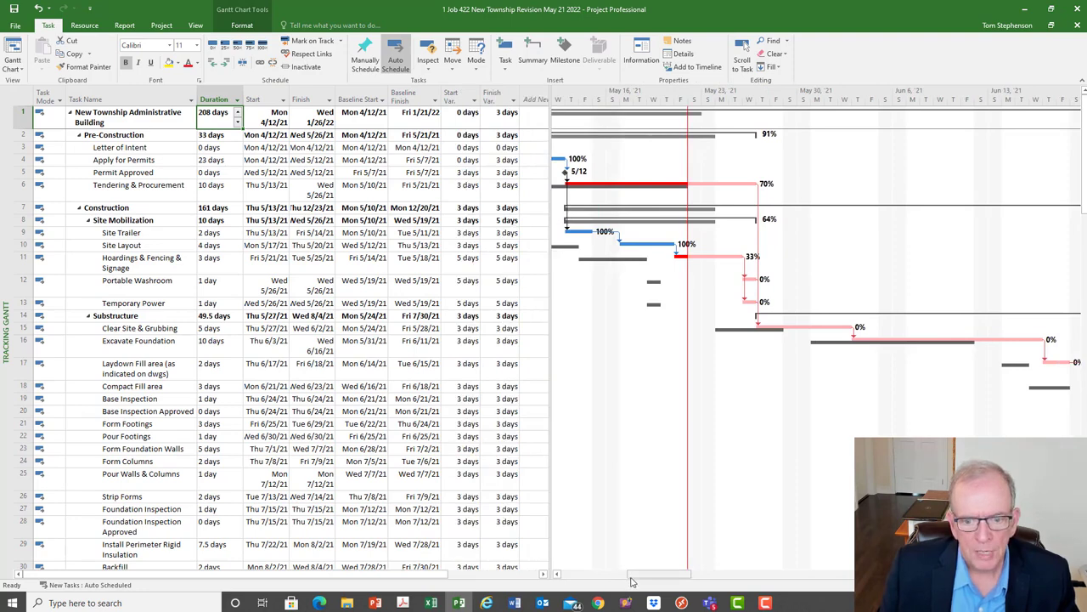
- Examine the Tendering & Procurement and Apply for Permits bars against their baseline bars in the Tracking Gantt chart
mouse_move(632, 576)
mouse_down()
mouse_move(605, 581)
mouse_move(623, 570)
mouse_up()
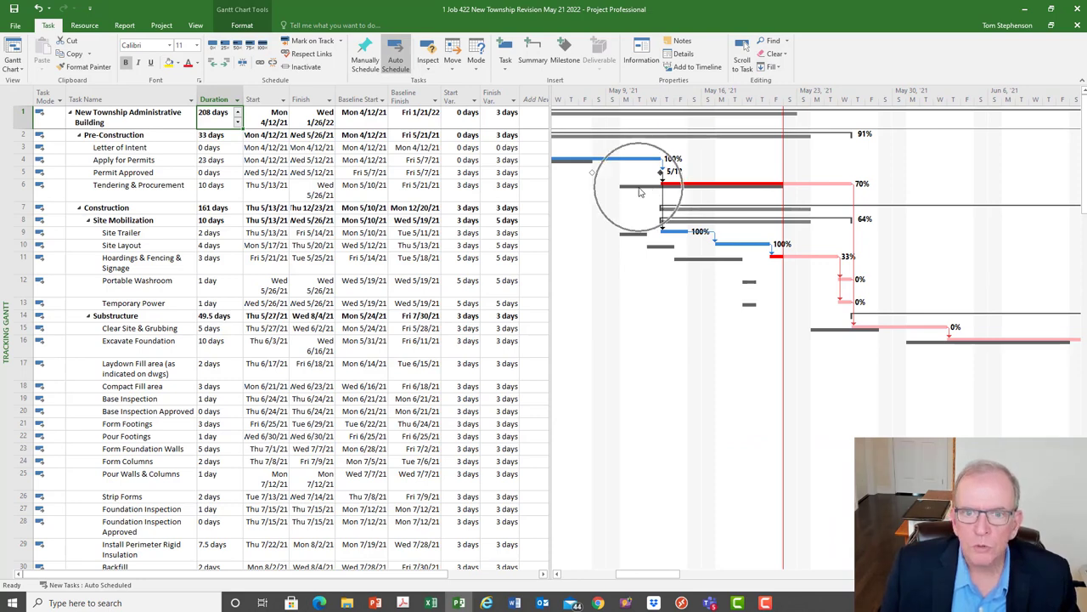
drag(648, 574, 605, 574)
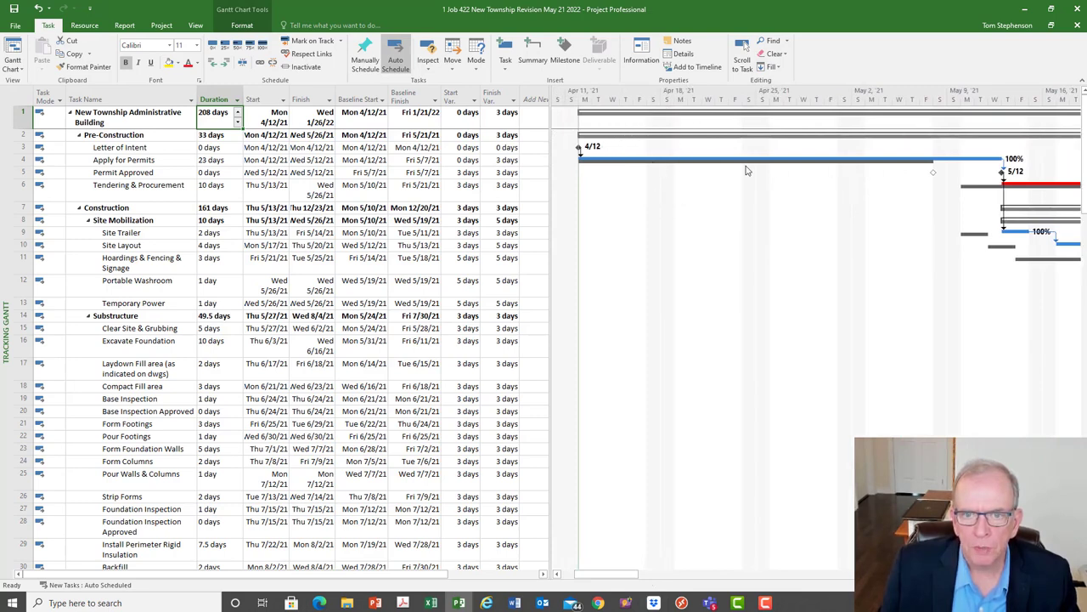
click(579, 162)
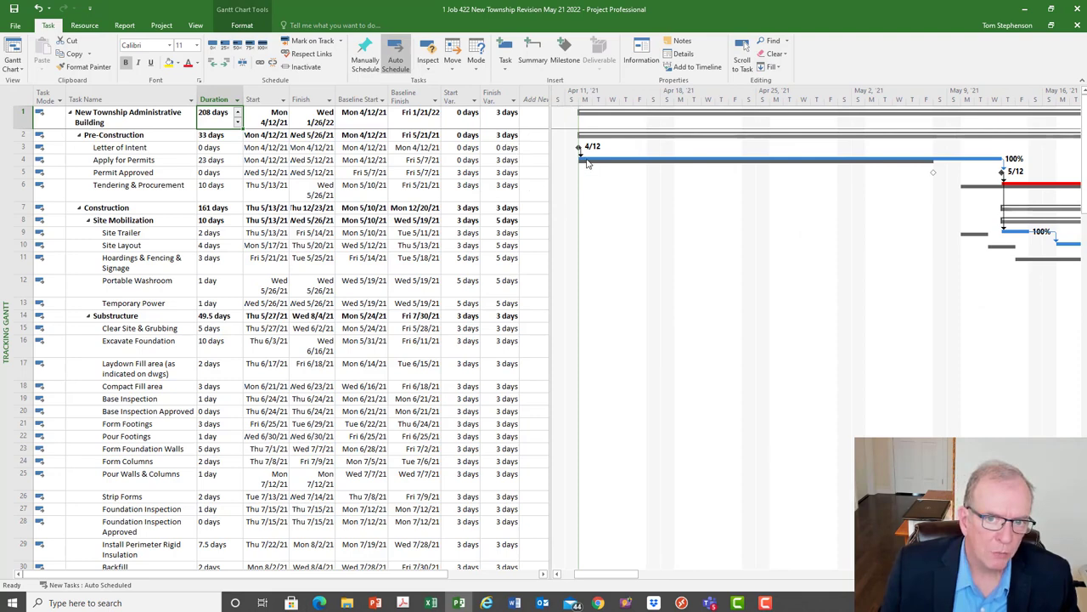
key(ctrl)
key(ctrl)
key(ctrl)
key(ctrl)
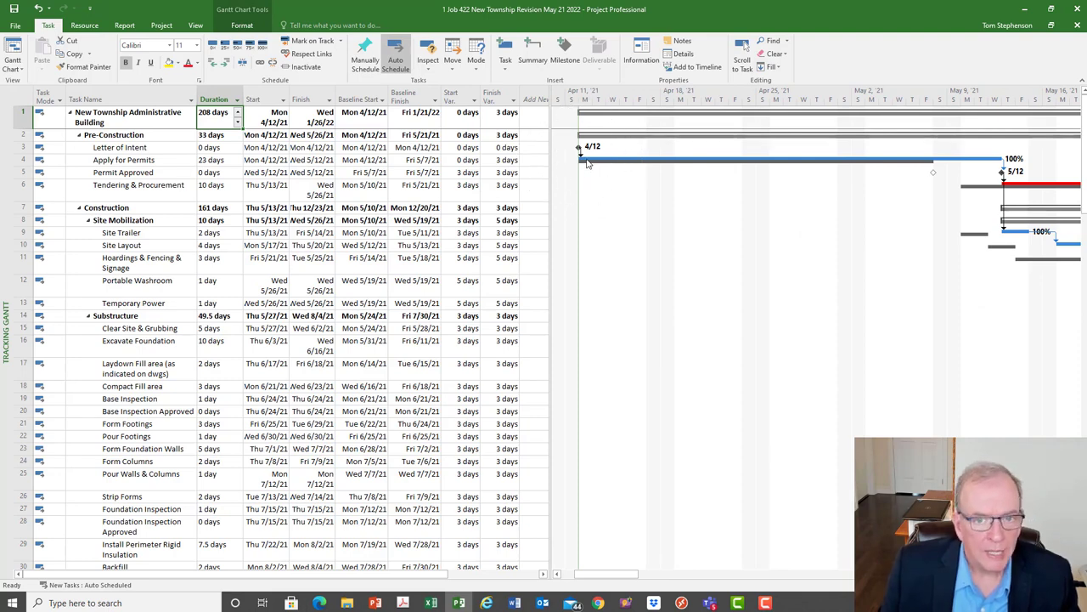
key(ctrl)
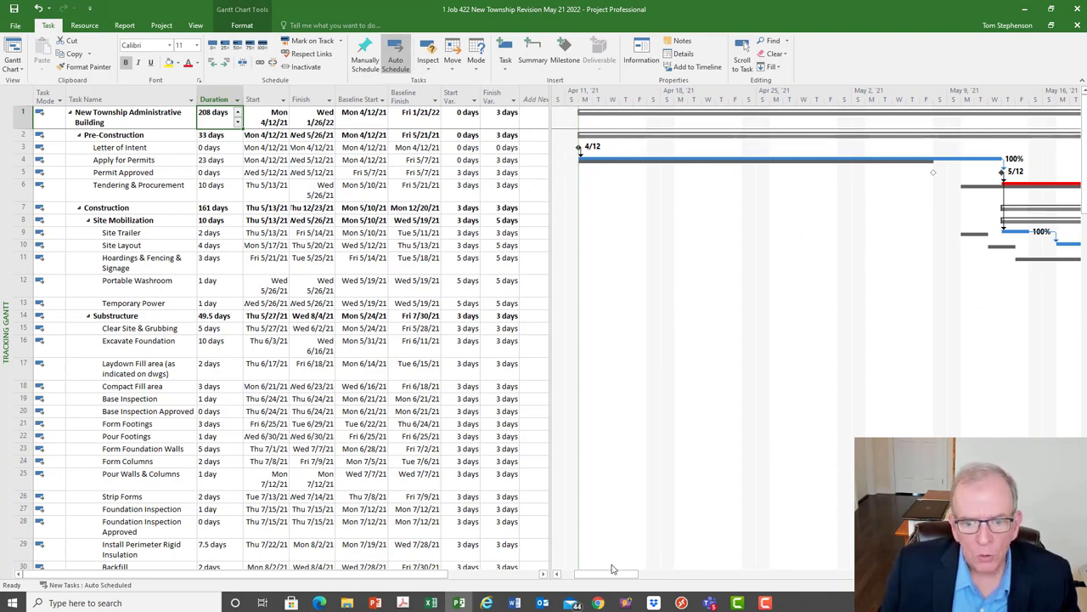
- Compare the Site Mobilization task bars with their baselines around the status date, focusing on Hoardings & Fencing & Signage
drag(605, 577, 659, 576)
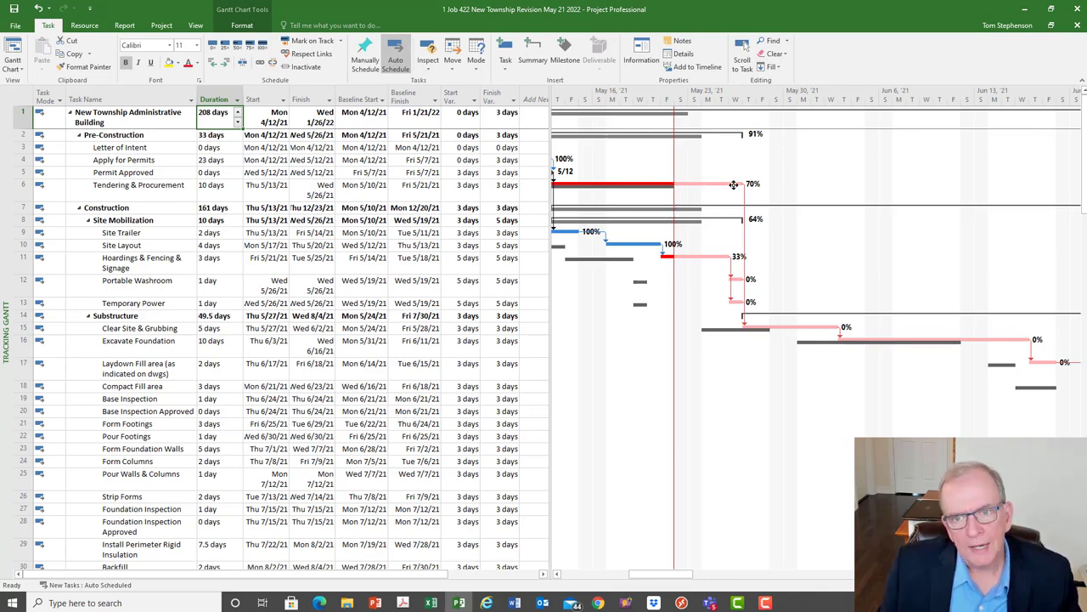
drag(663, 574, 618, 585)
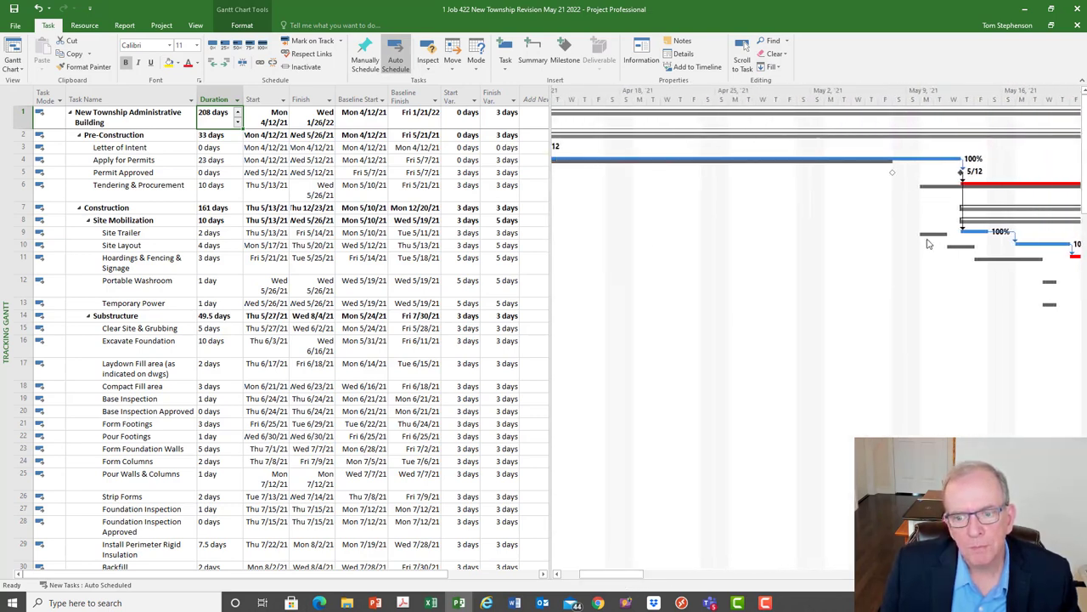
drag(607, 574, 632, 576)
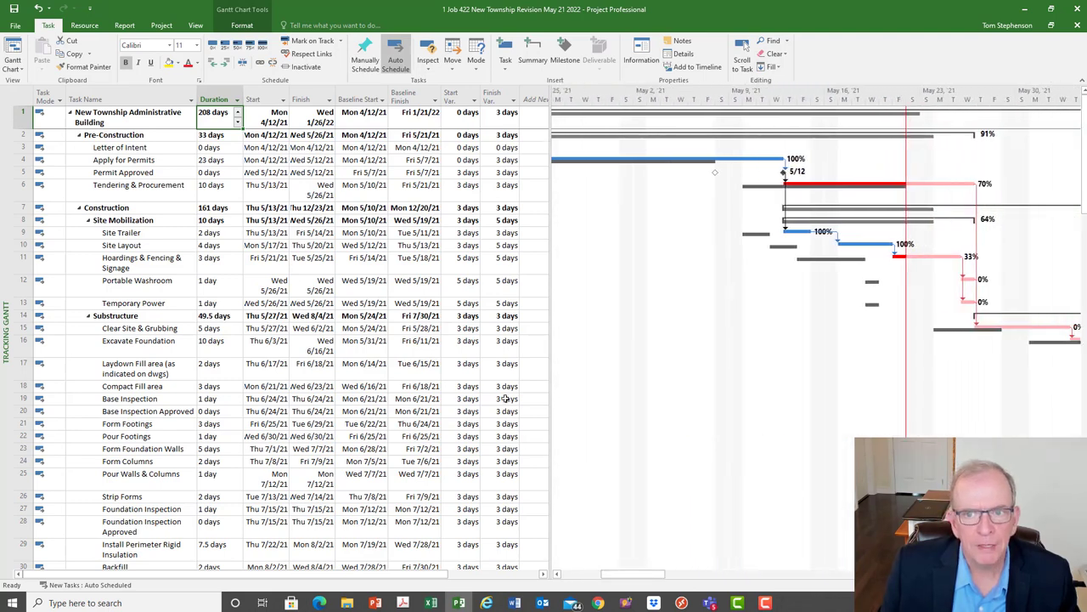
drag(625, 575, 647, 574)
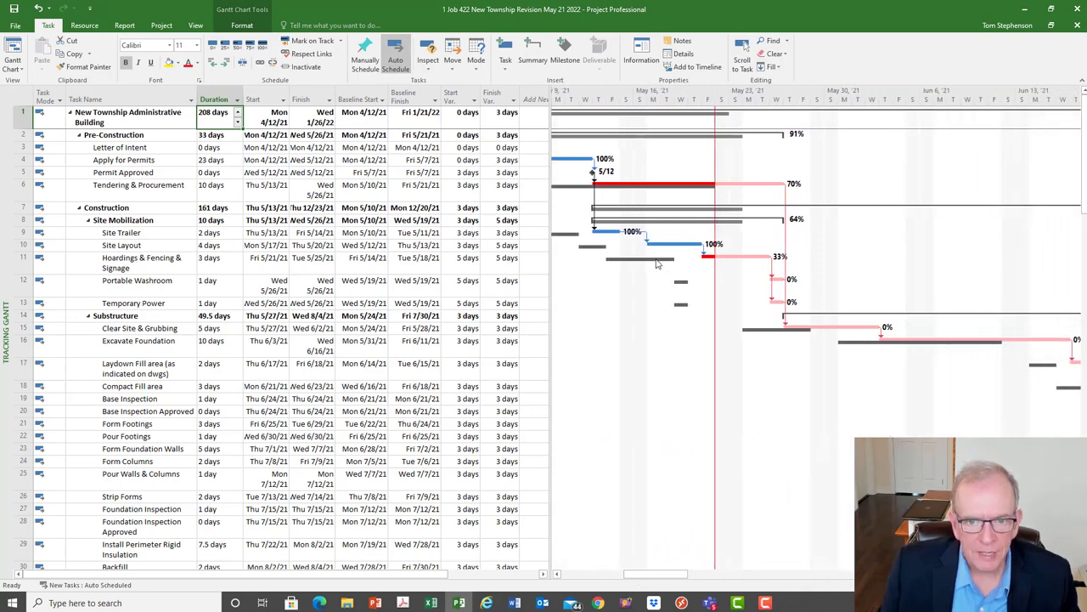
key(ctrl)
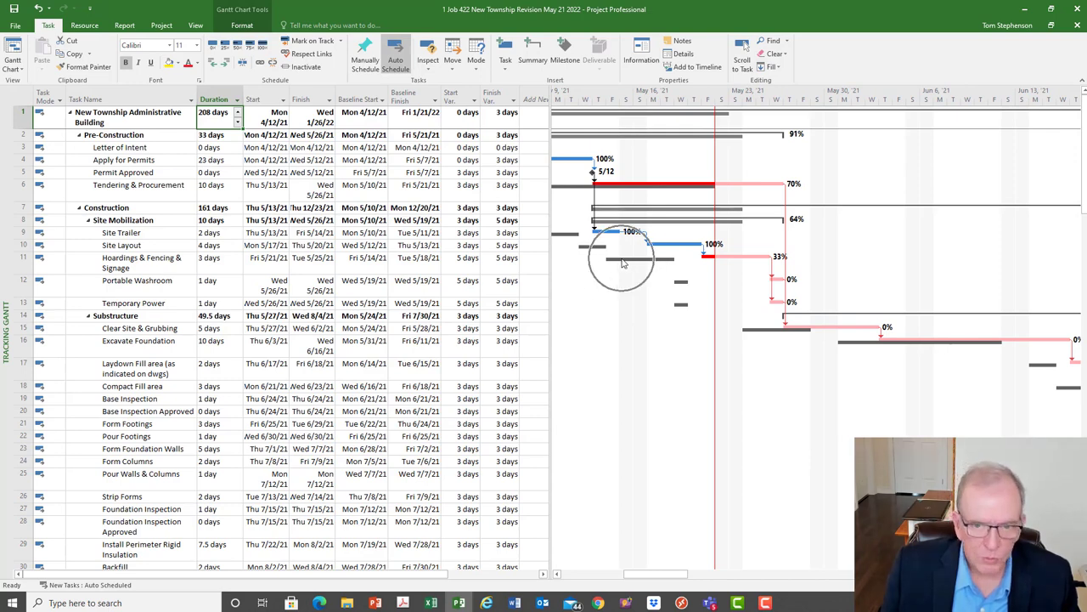
key(ctrl)
key(ctrl)
key(ctrl)
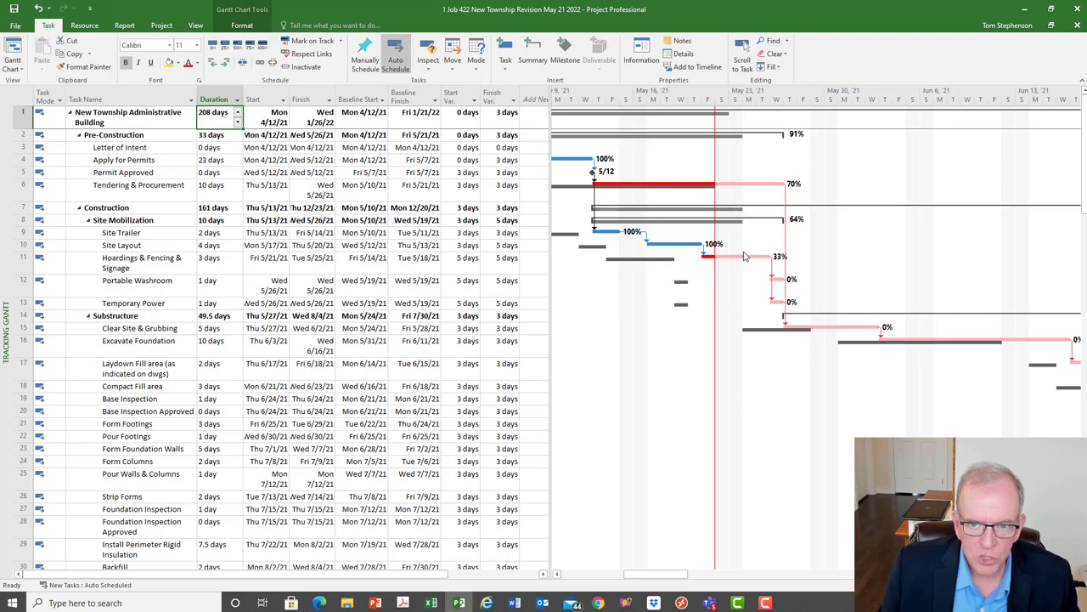
- Check the start and finish variances of Hoardings & Fencing & Signage and the start variance of Site Layout
click(501, 263)
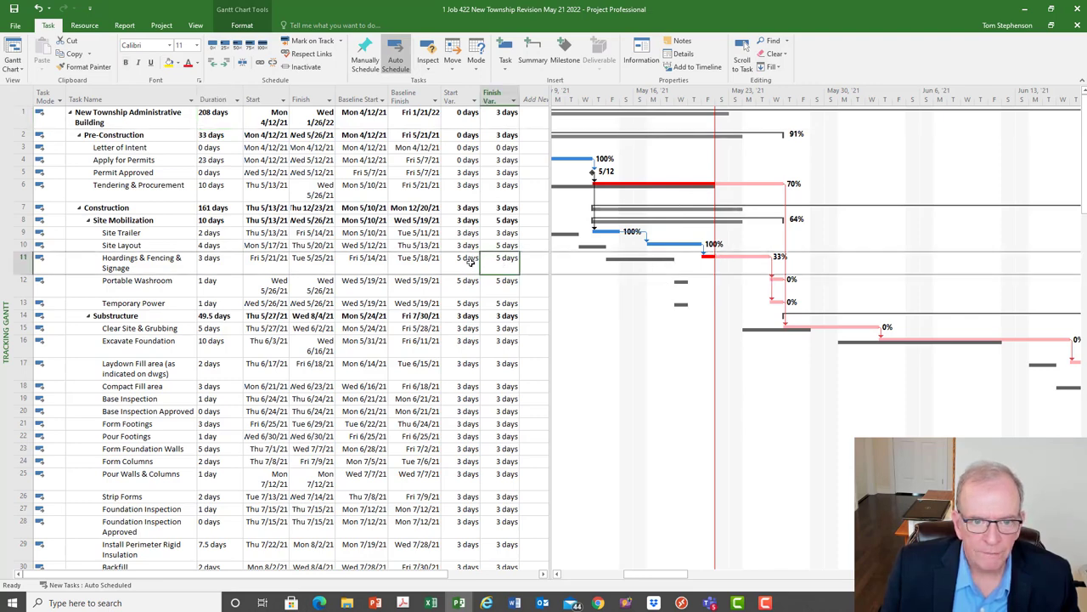
click(471, 264)
key(ctrl)
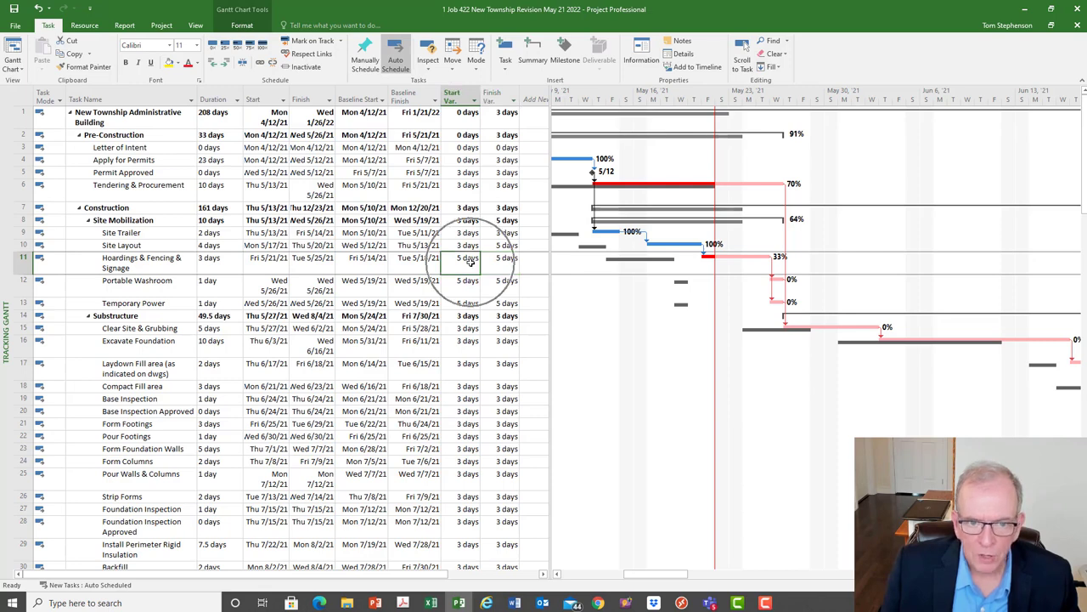
key(ctrl)
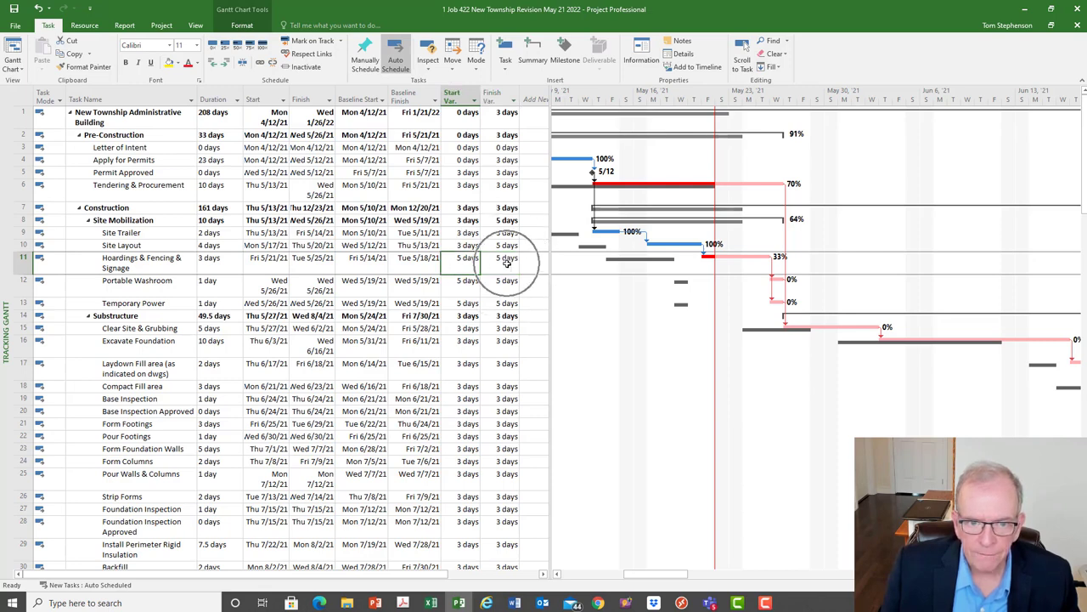
click(467, 246)
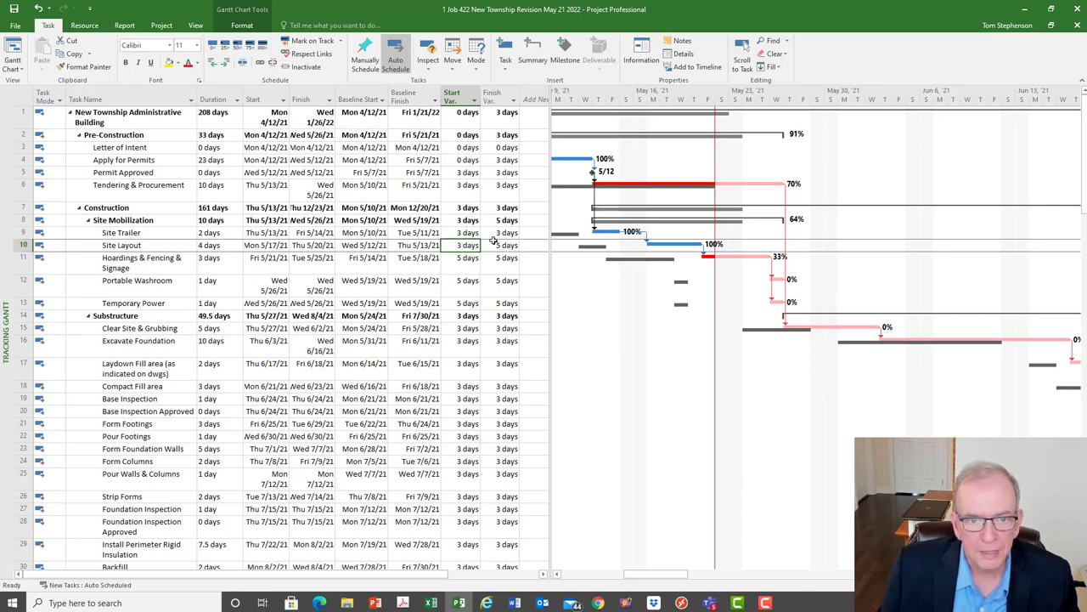
- Insert a Baseline Duration column between the Duration and Start columns
click(214, 100)
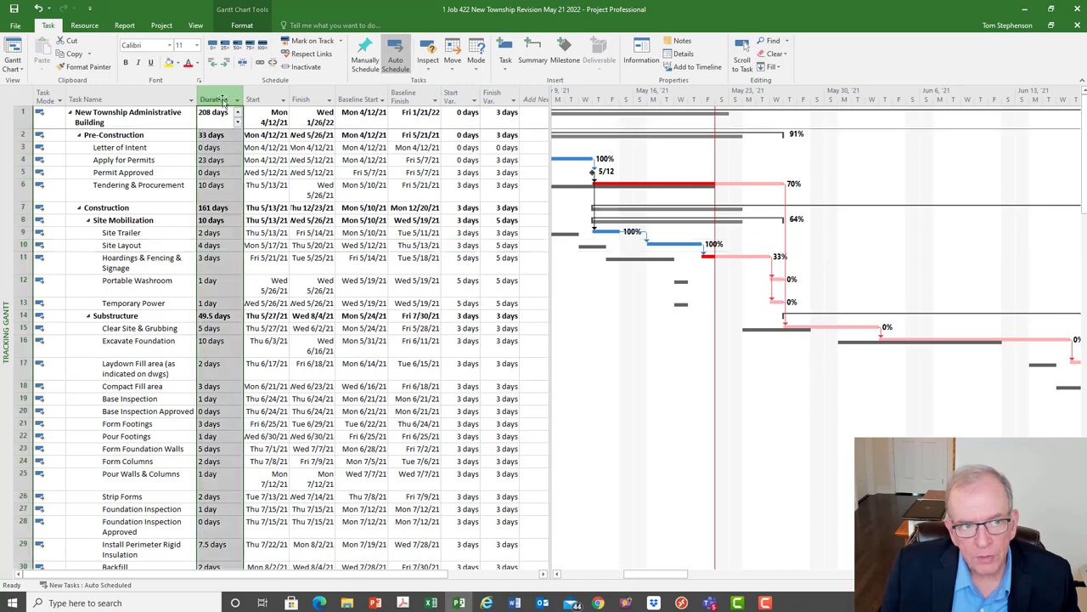
click(253, 100)
right_click(256, 99)
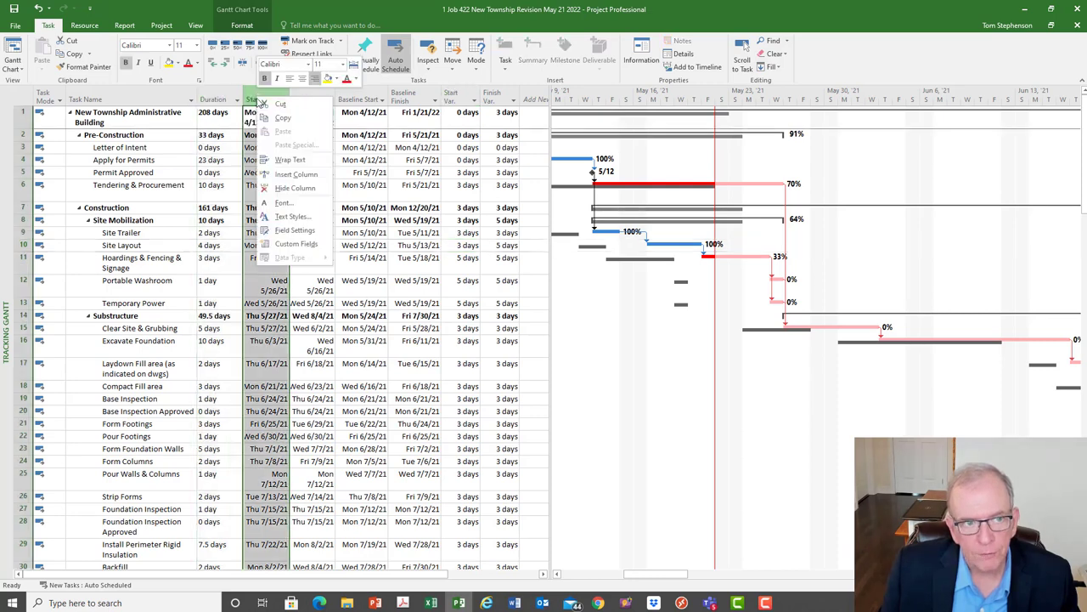
click(270, 174)
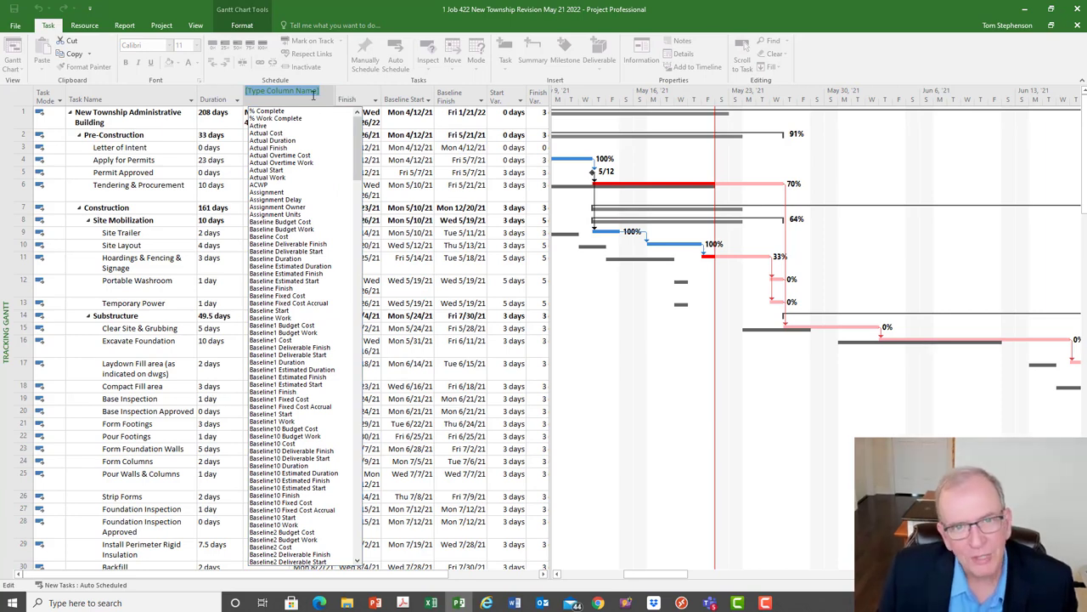
text(baseline Budget Cost)
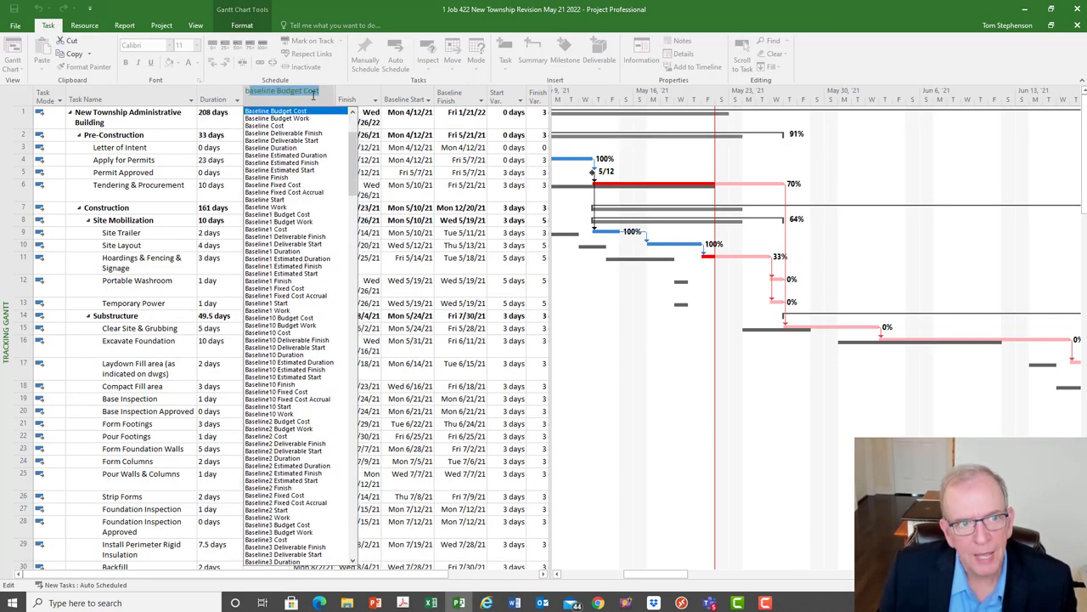
click(268, 149)
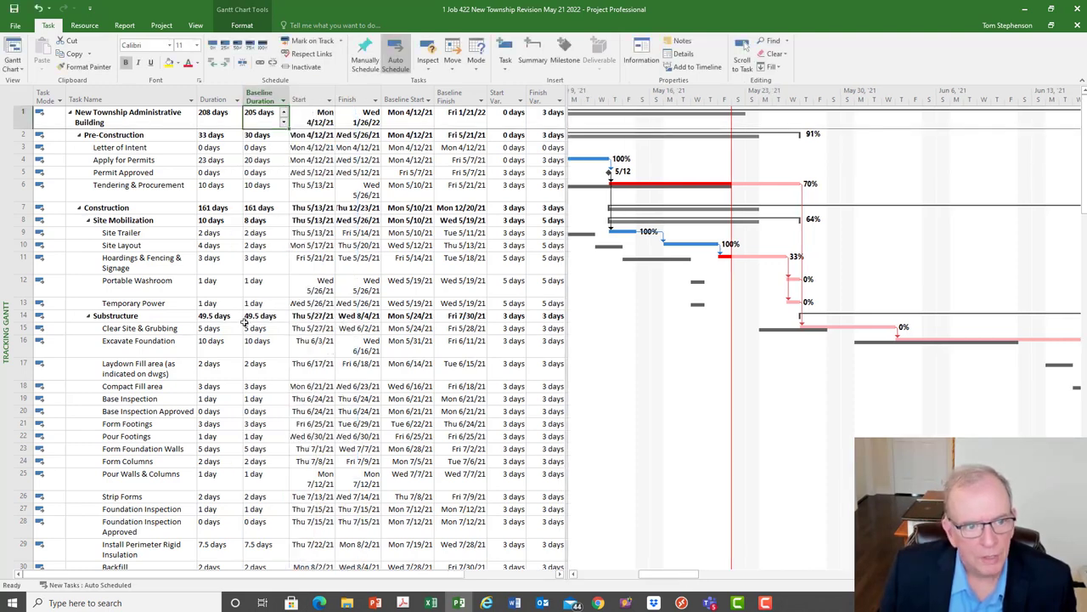
- Compare Site Layout's duration and baseline duration with its start and finish variances, and check the finish variance of Apply for Permits
click(218, 246)
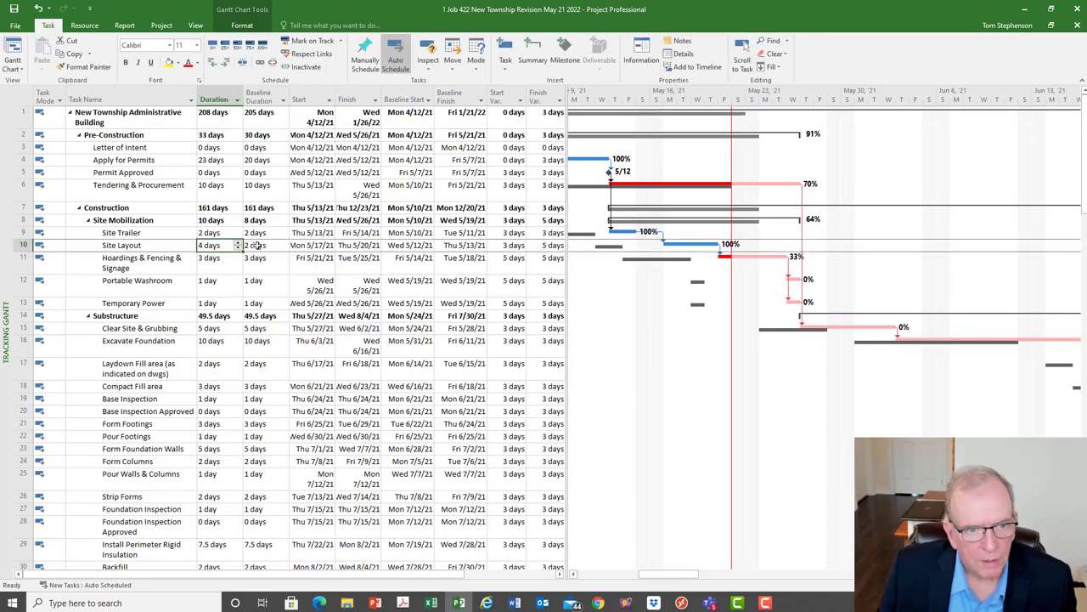
click(258, 246)
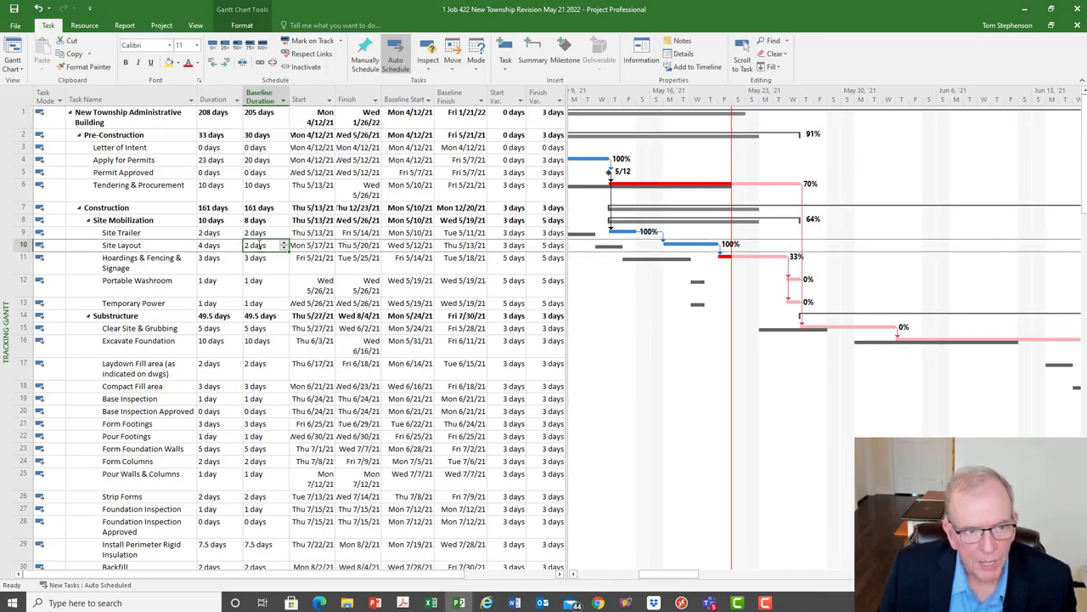
click(218, 246)
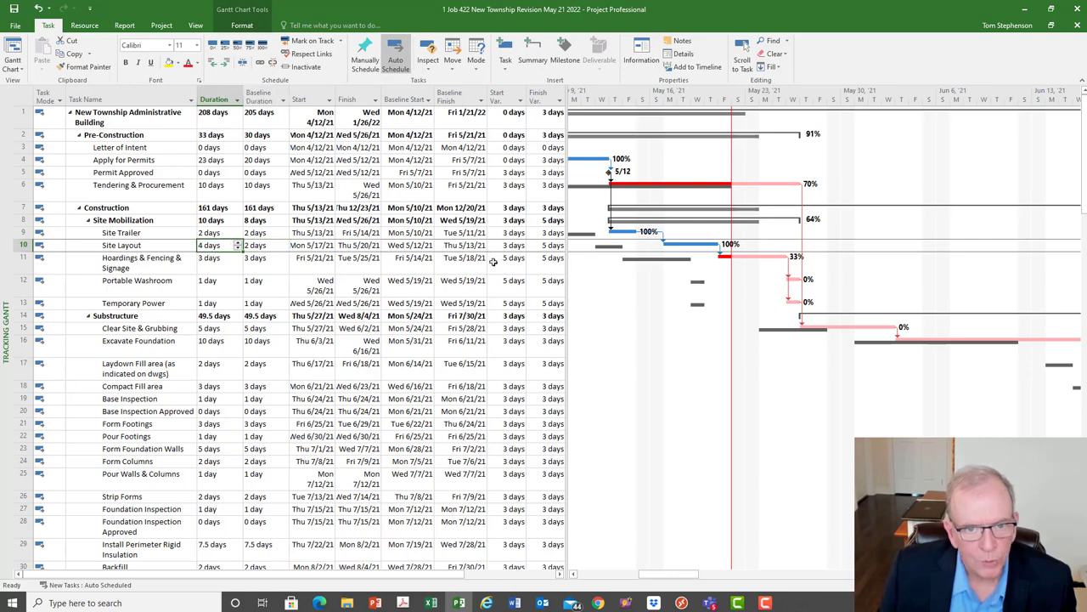
click(552, 247)
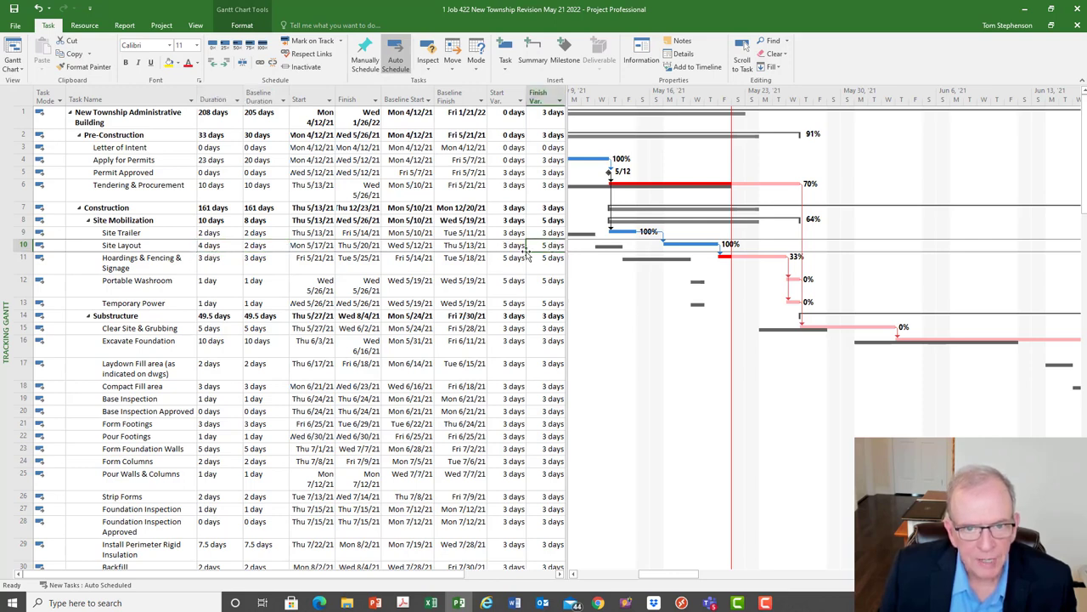
click(508, 245)
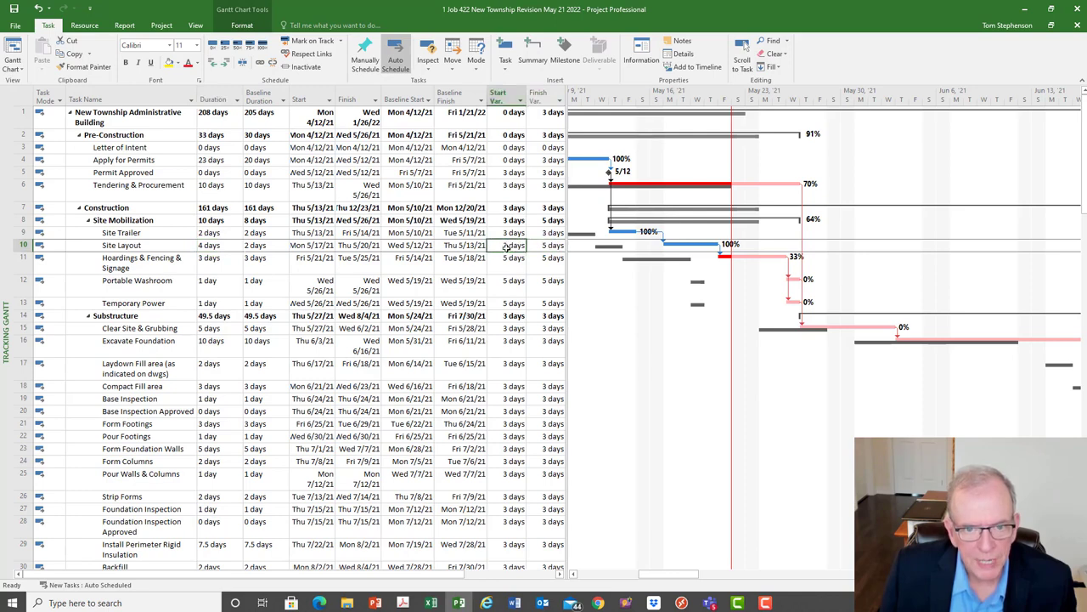
click(550, 160)
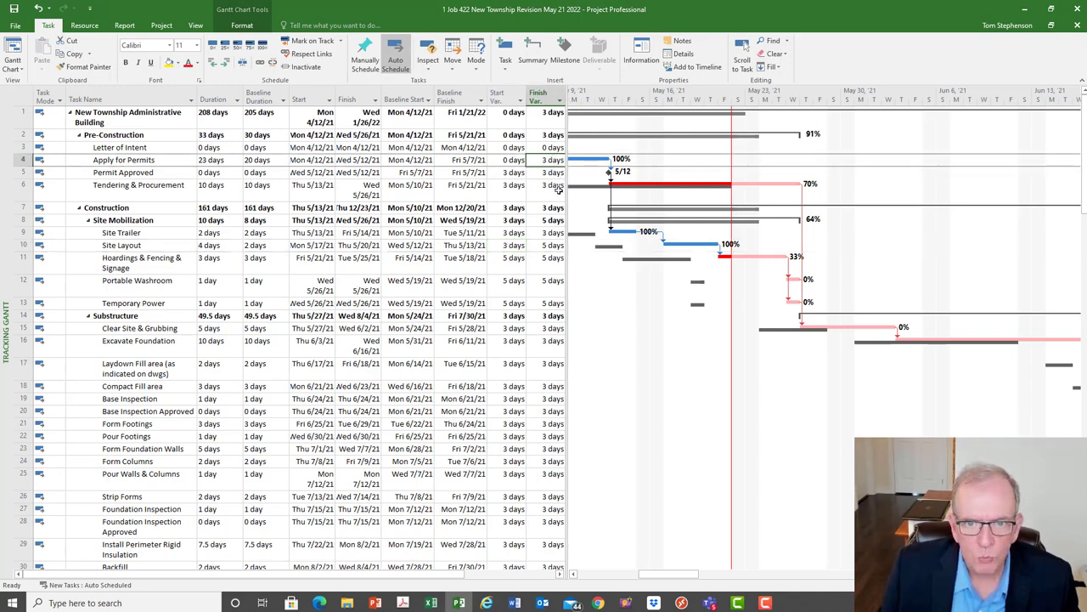
click(515, 247)
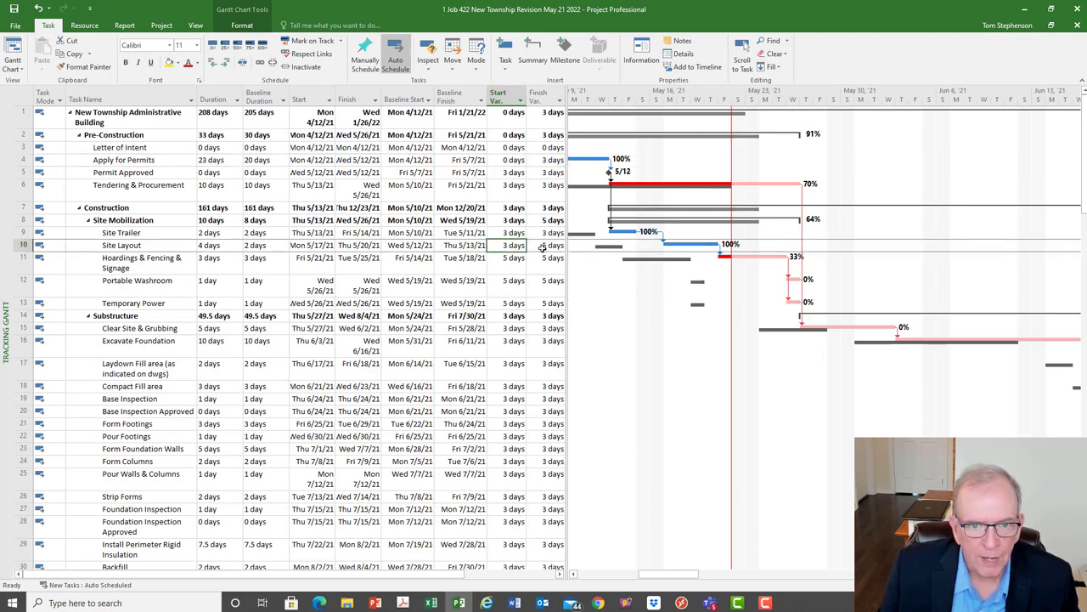
click(260, 247)
key(Left)
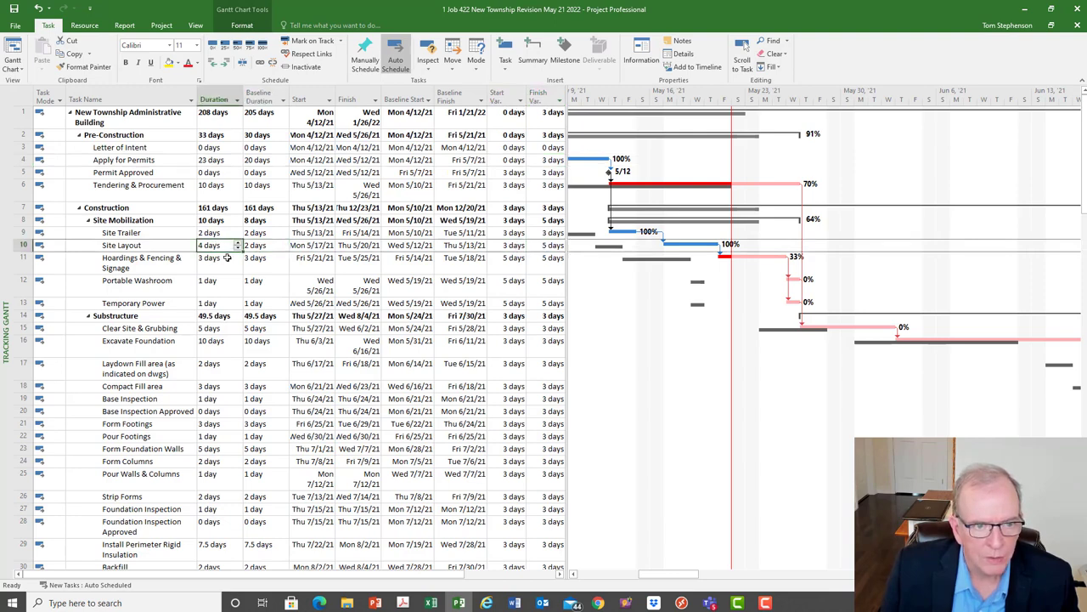
click(260, 98)
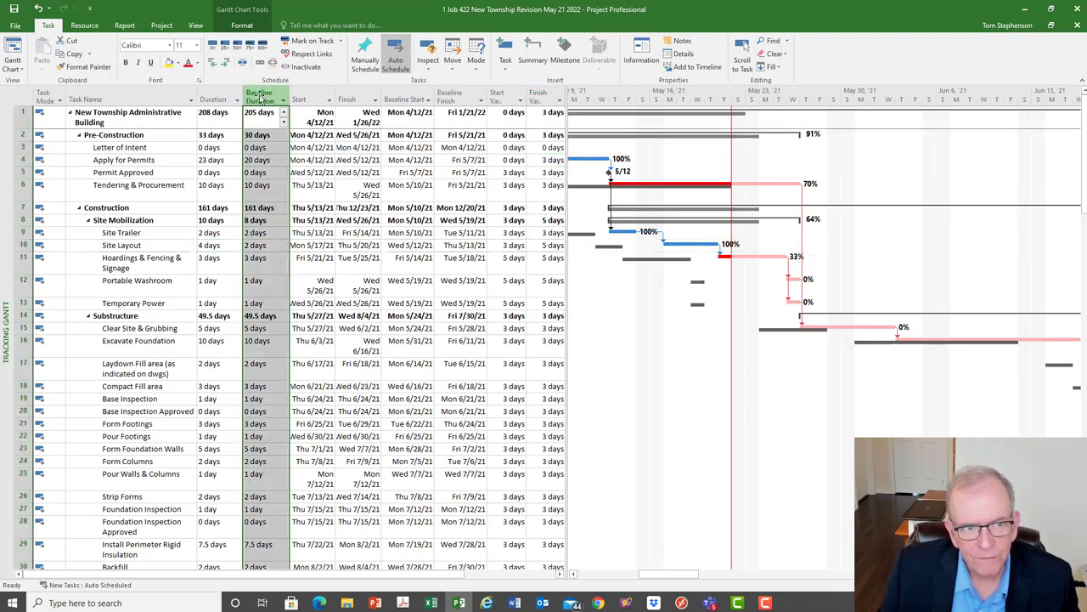
- Compare Site Layout's duration with its baseline duration and examine the bars of the tasks following it in the Gantt chart
click(257, 246)
click(204, 245)
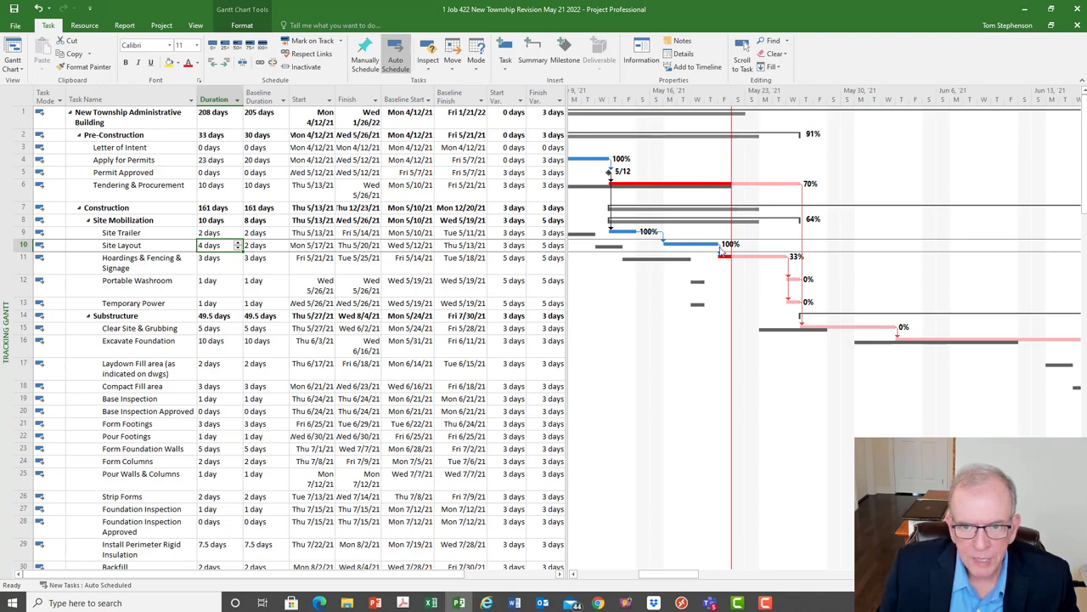
scroll(626, 254, down, 3)
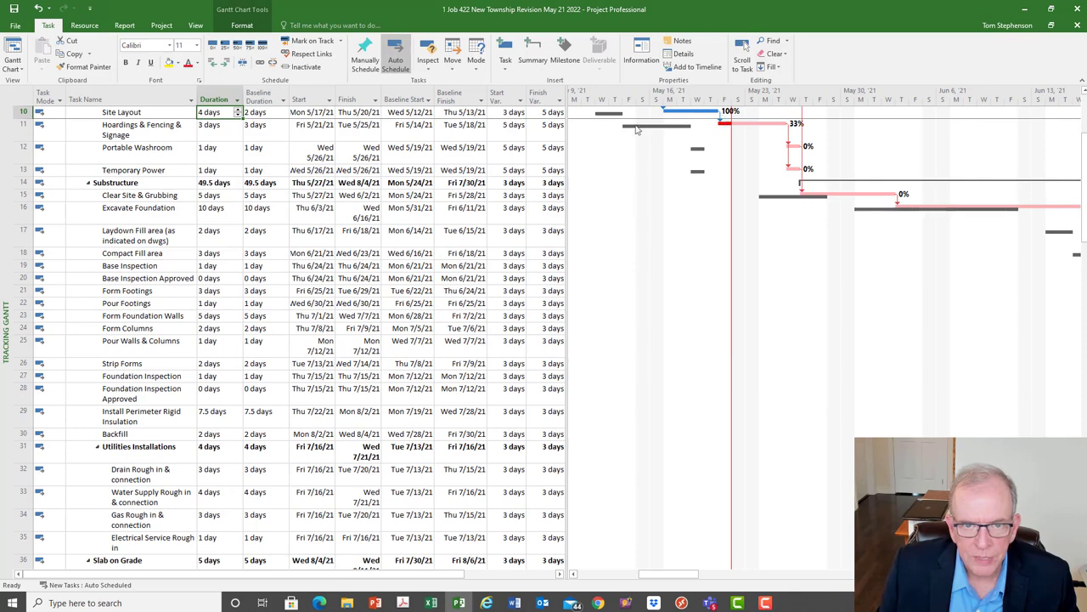
scroll(565, 151, up, 1)
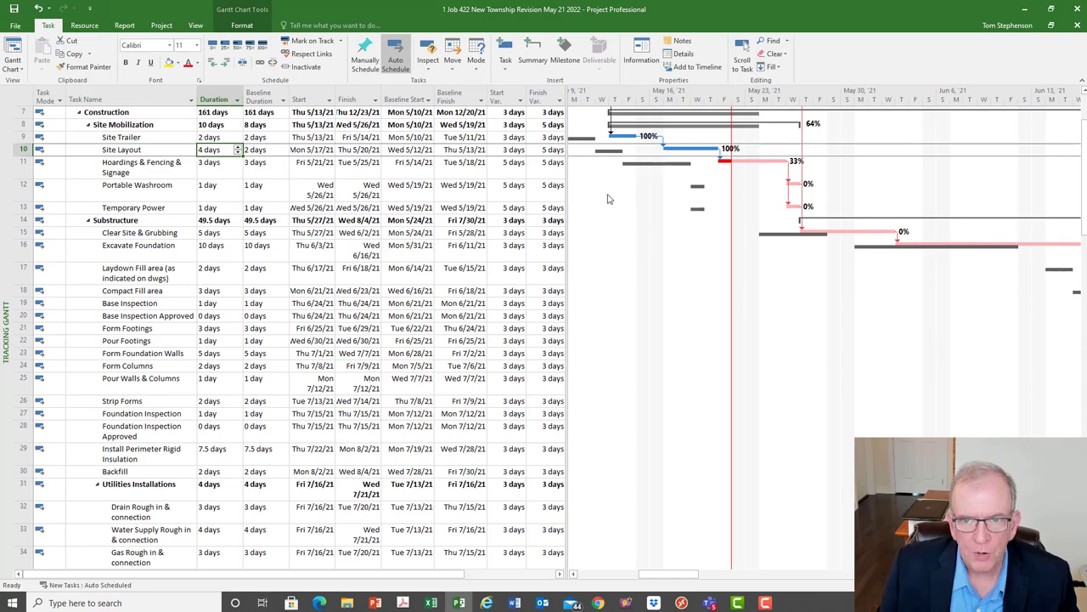
scroll(604, 282, up, 1)
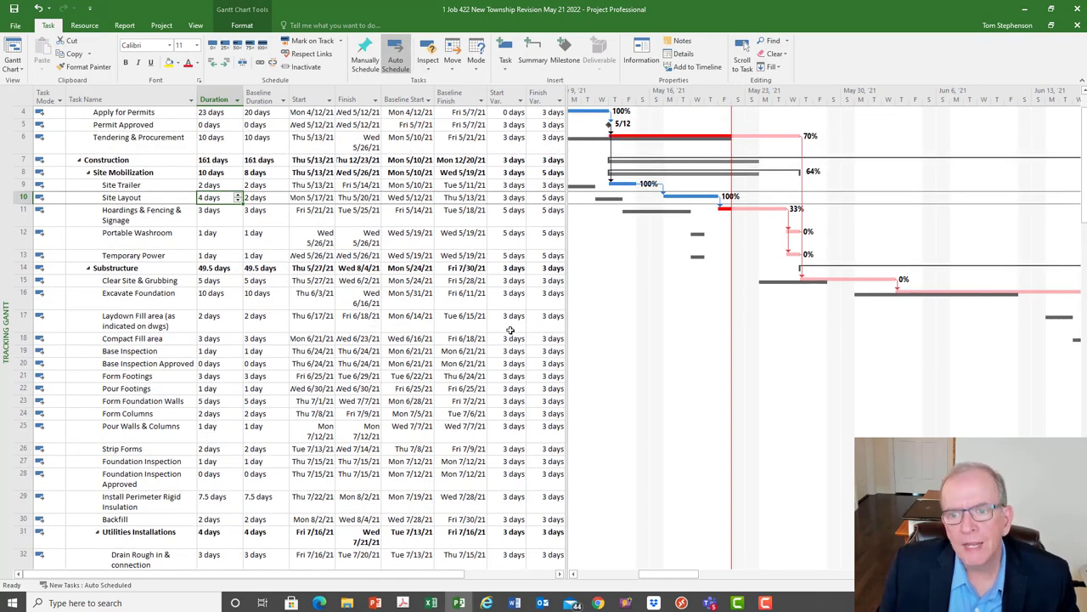
scroll(510, 329, up, 1)
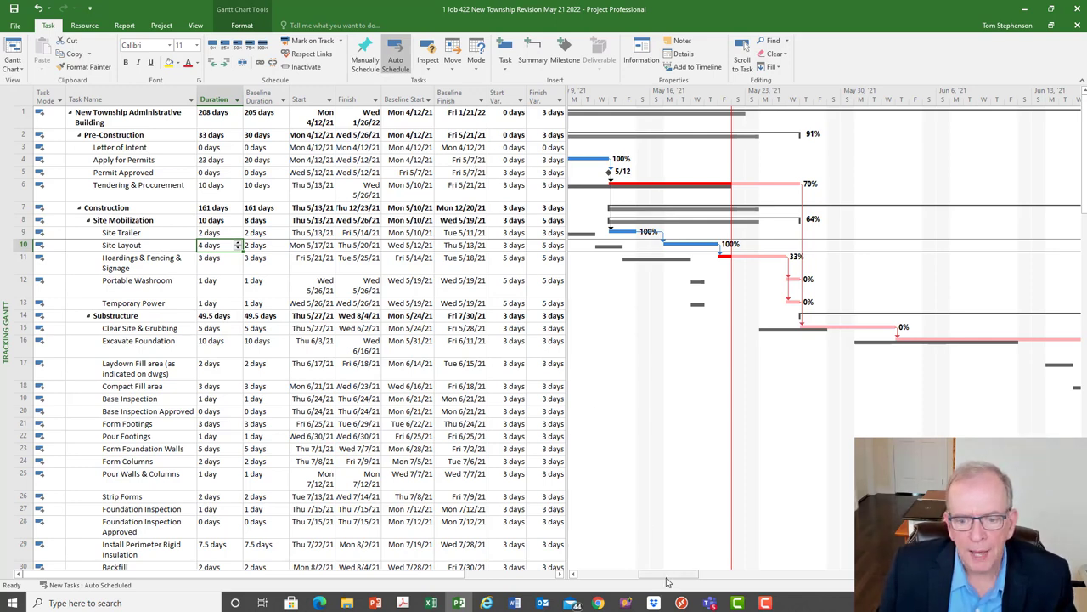
- Examine the upcoming Substructure and Utilities Installations bars against their baselines, including the baseline of Clear Site & Grubbing
drag(668, 581, 683, 578)
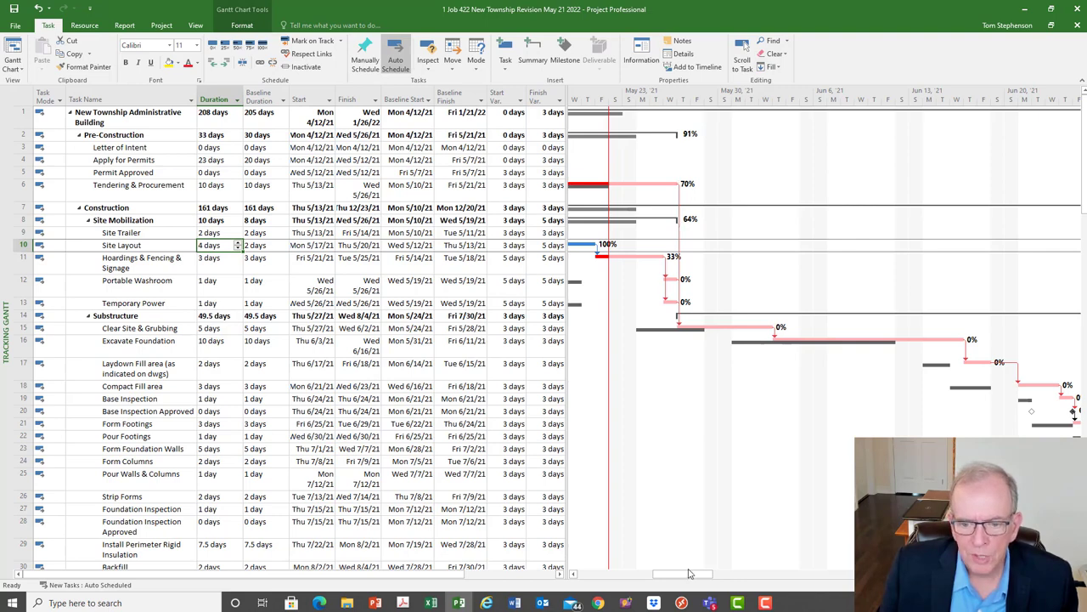
drag(692, 580, 761, 577)
scroll(758, 562, down, 4)
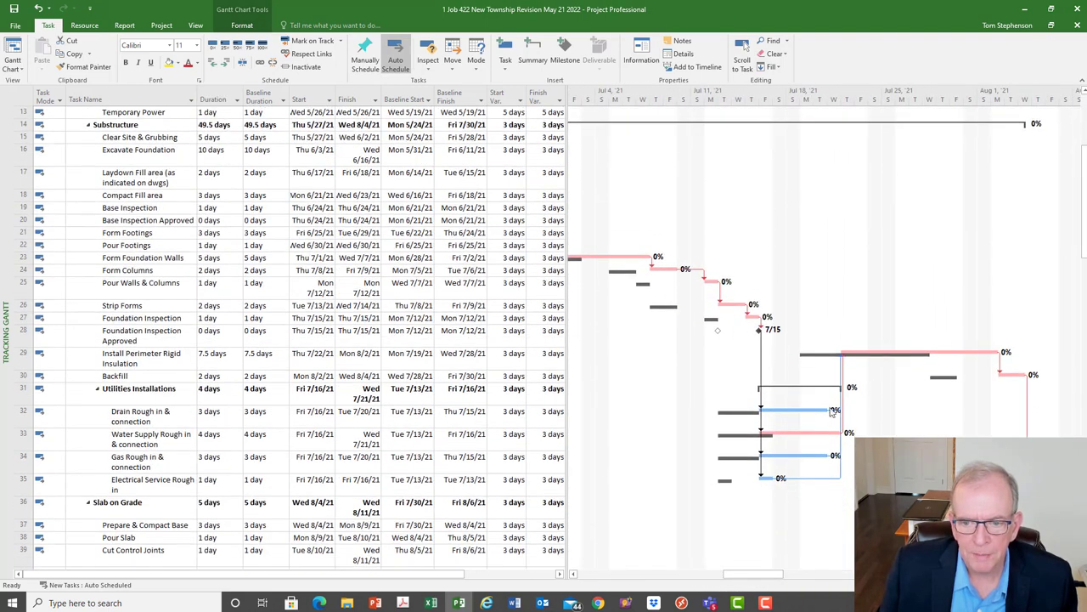
drag(750, 578, 676, 578)
scroll(686, 371, up, 4)
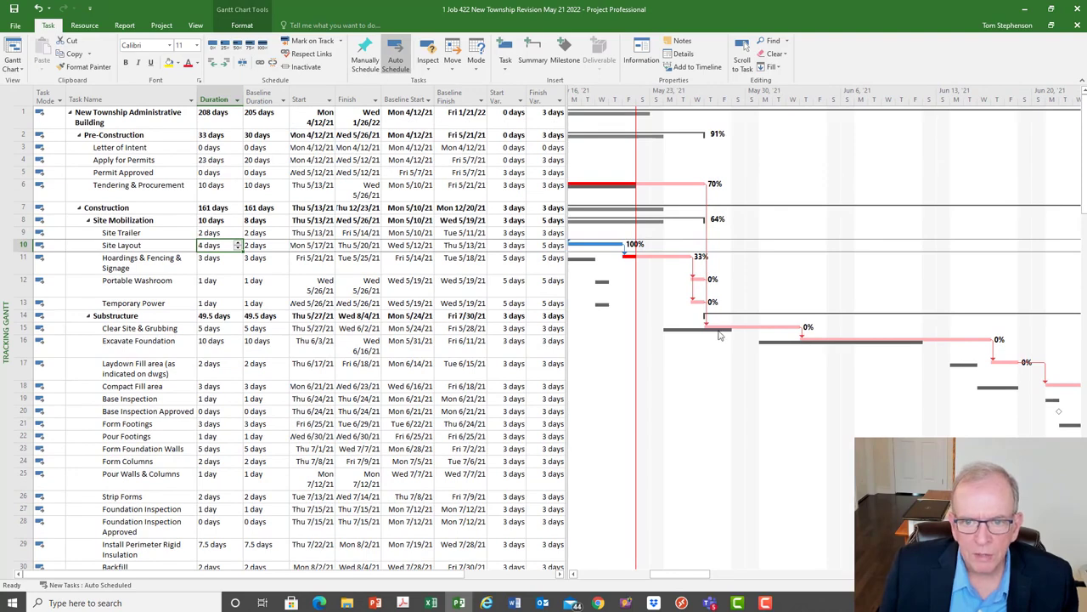
mouse_move(718, 335)
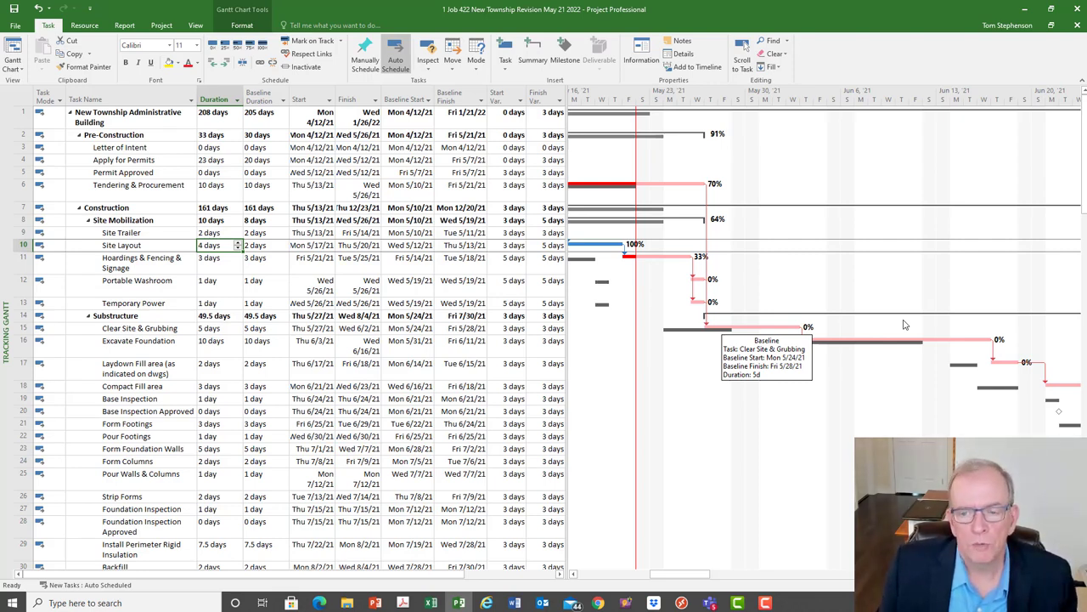
- Set the lag of the finish-to-start link from Clear Site & Grubbing to Excavate Foundation to -3d
click(406, 399)
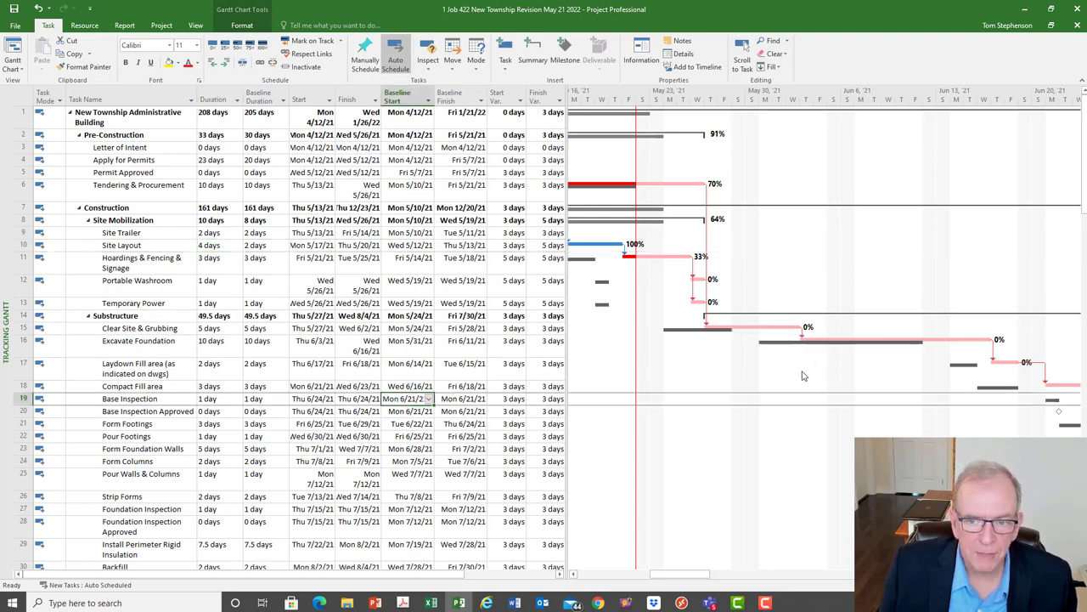
click(175, 328)
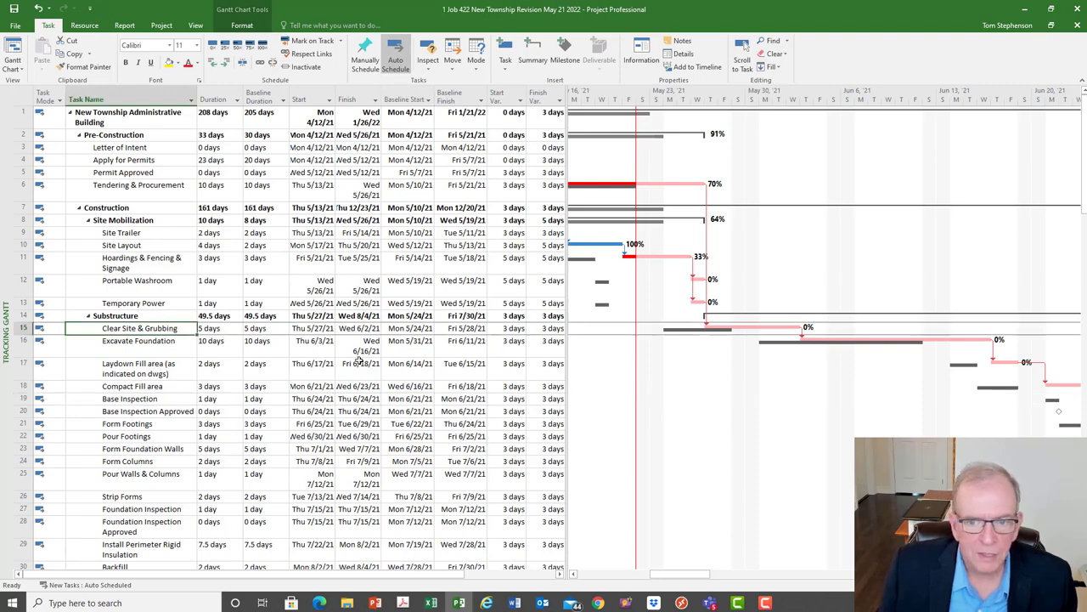
click(174, 343)
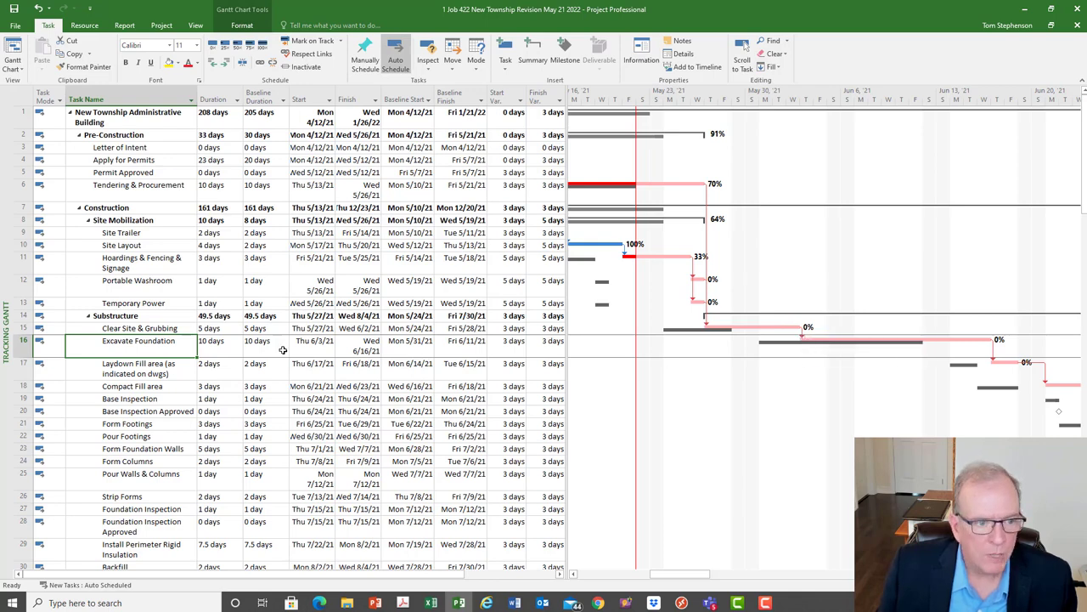
double_click(802, 334)
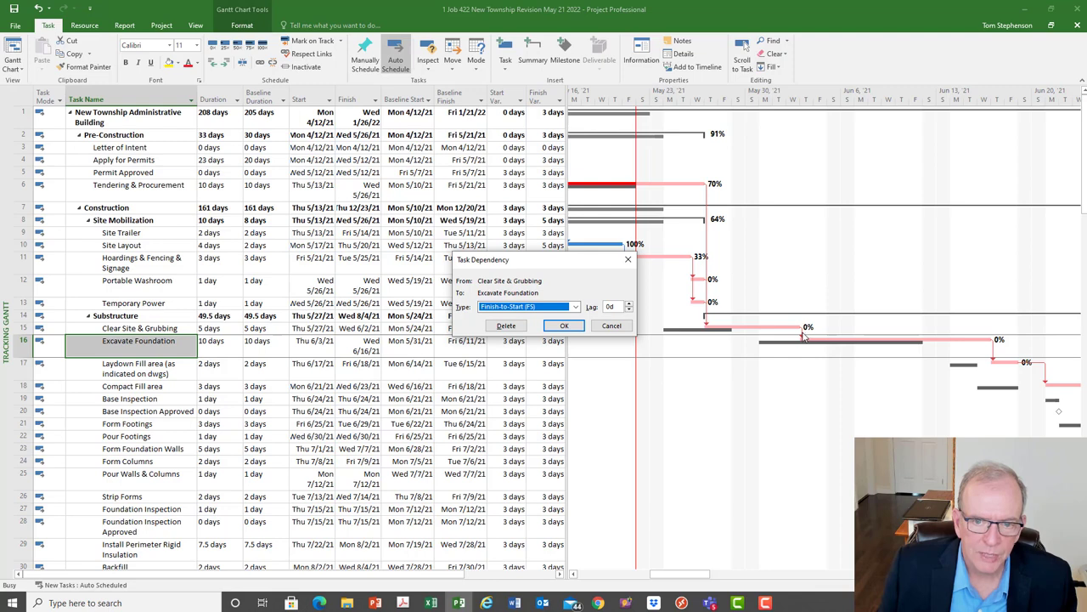
click(630, 312)
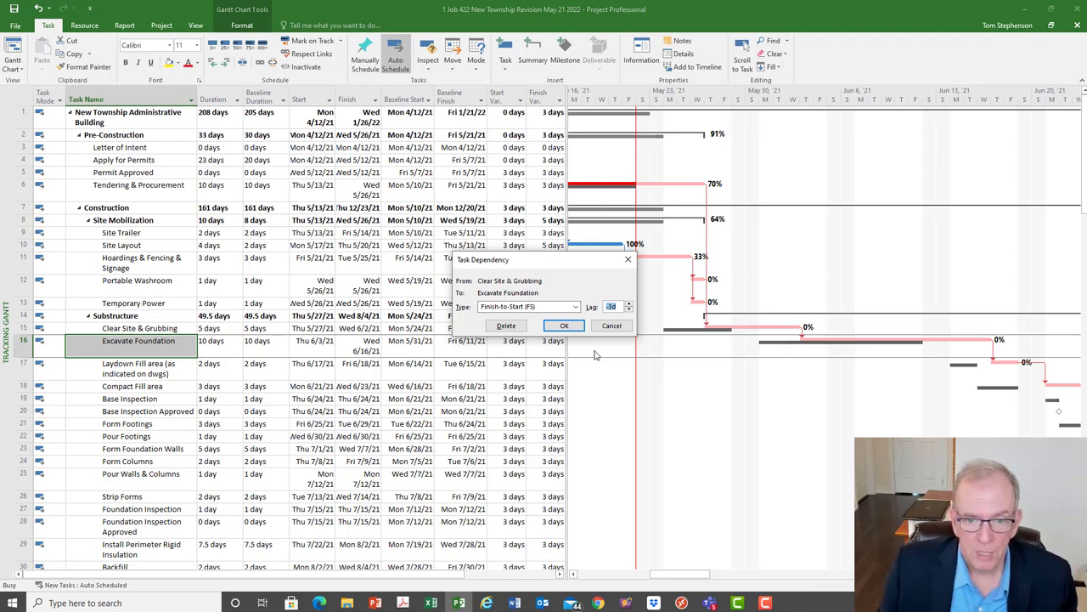
text(0)
click(565, 327)
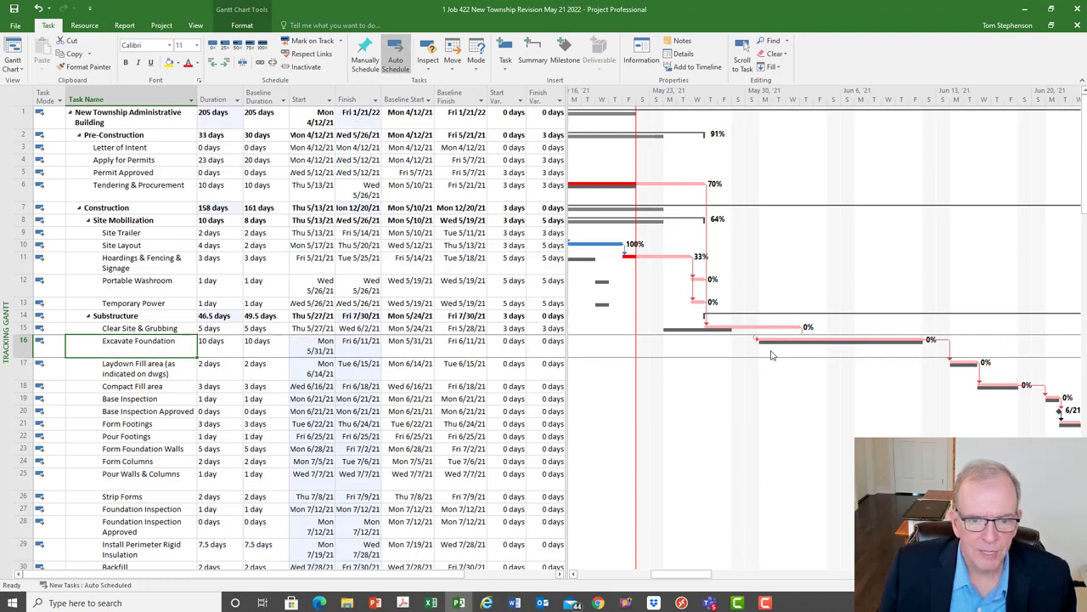
- Check the start and finish variances of Excavate Foundation and Laydown Fill area
click(514, 346)
click(552, 344)
click(504, 361)
click(539, 367)
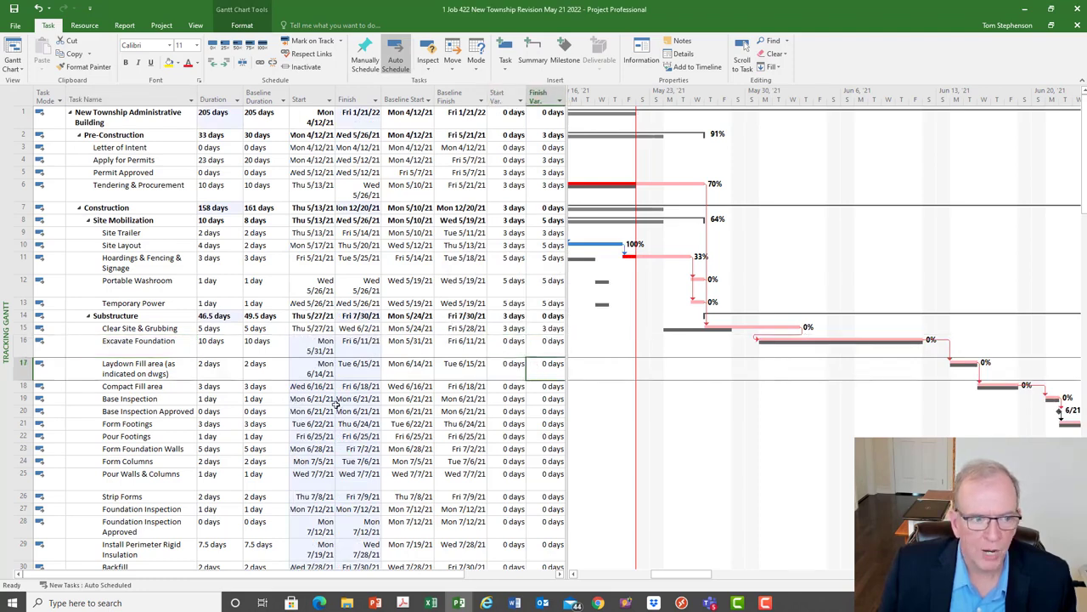
click(111, 344)
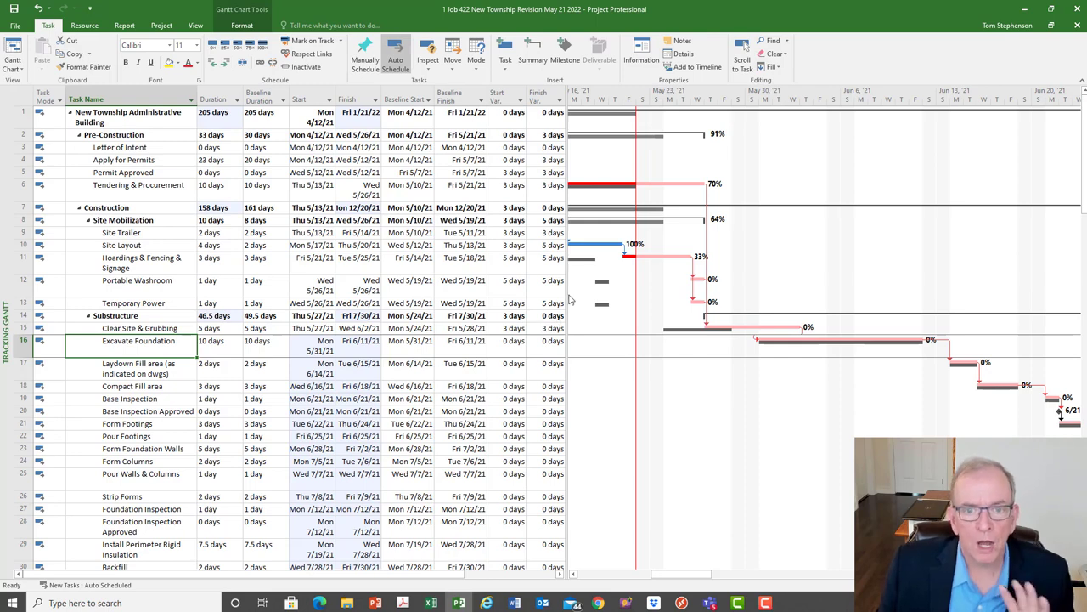
- Apply the Cost table to the Tracking Gantt
click(16, 99)
right_click(16, 99)
click(51, 123)
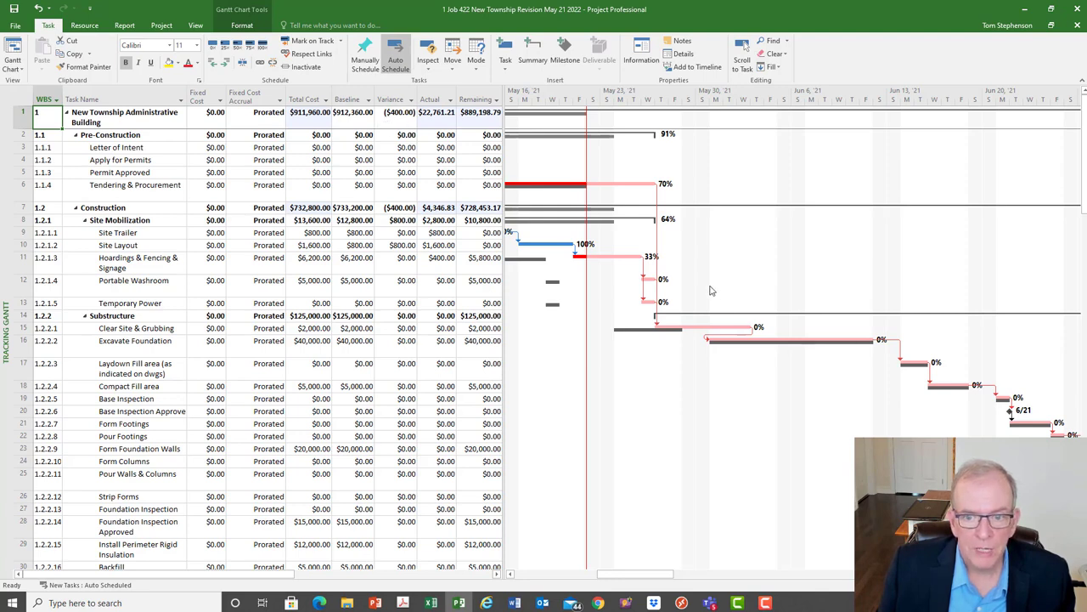
- Set the lag between Clear Site & Grubbing and Excavate Foundation to 0d and check the overall project's cost variance
double_click(729, 339)
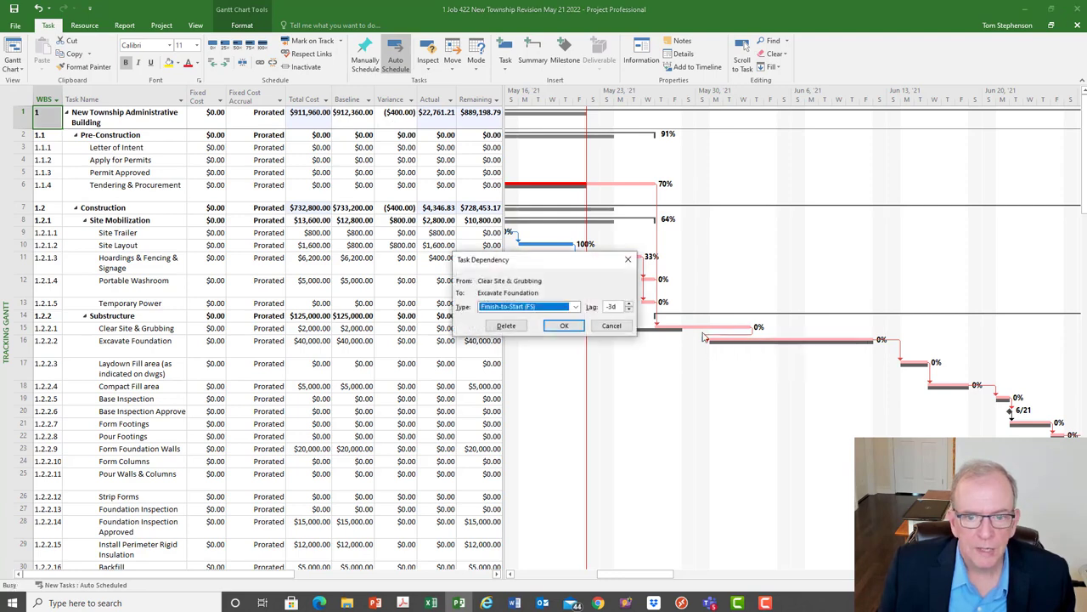
click(629, 309)
click(629, 308)
click(562, 327)
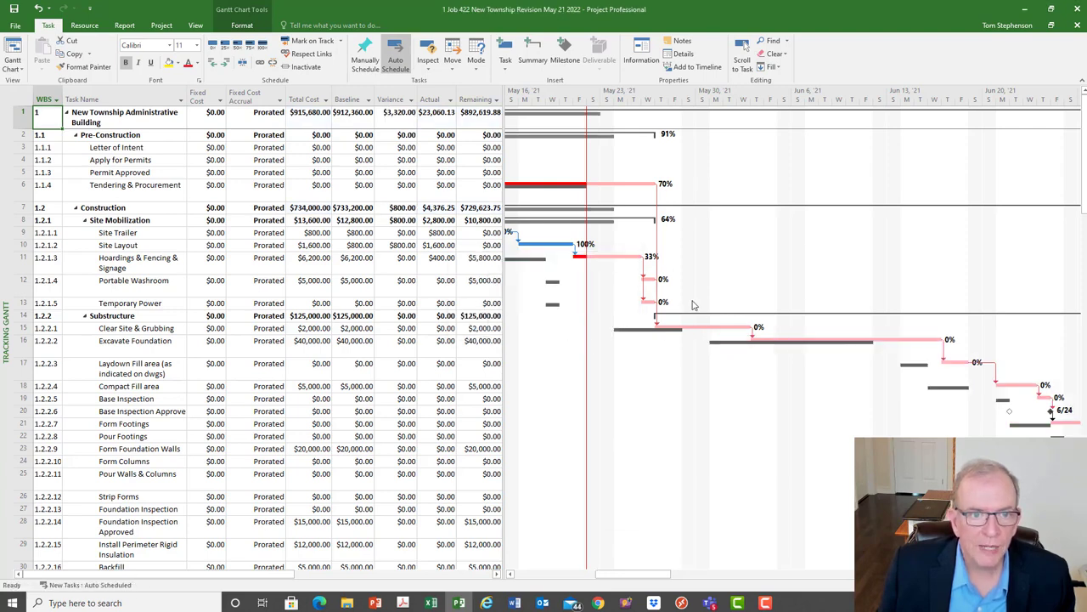
click(396, 116)
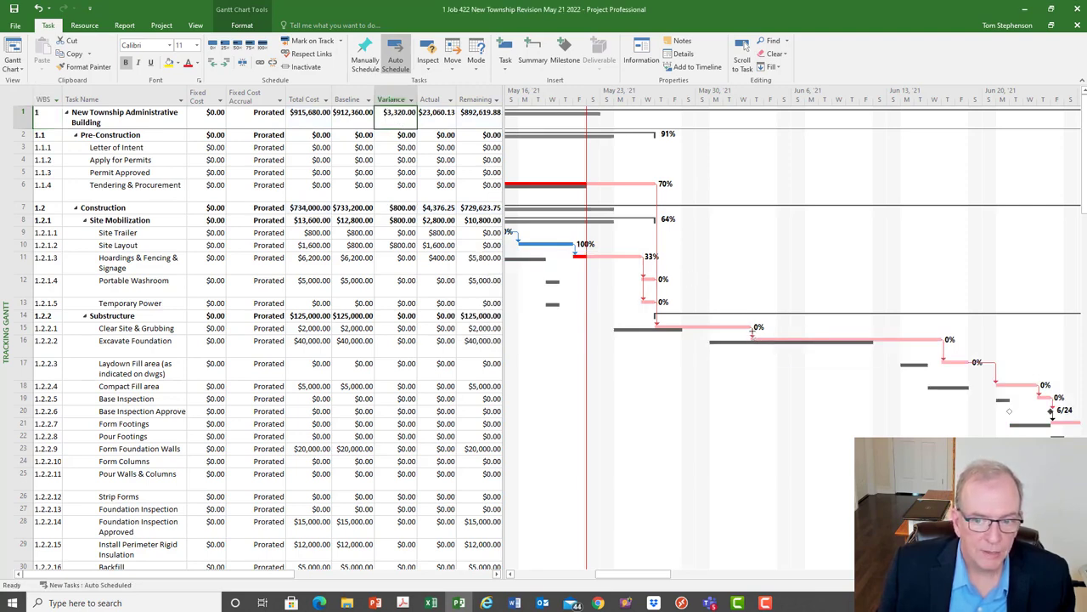
- Return the lag between Clear Site & Grubbing and Excavate Foundation to -3d
double_click(754, 335)
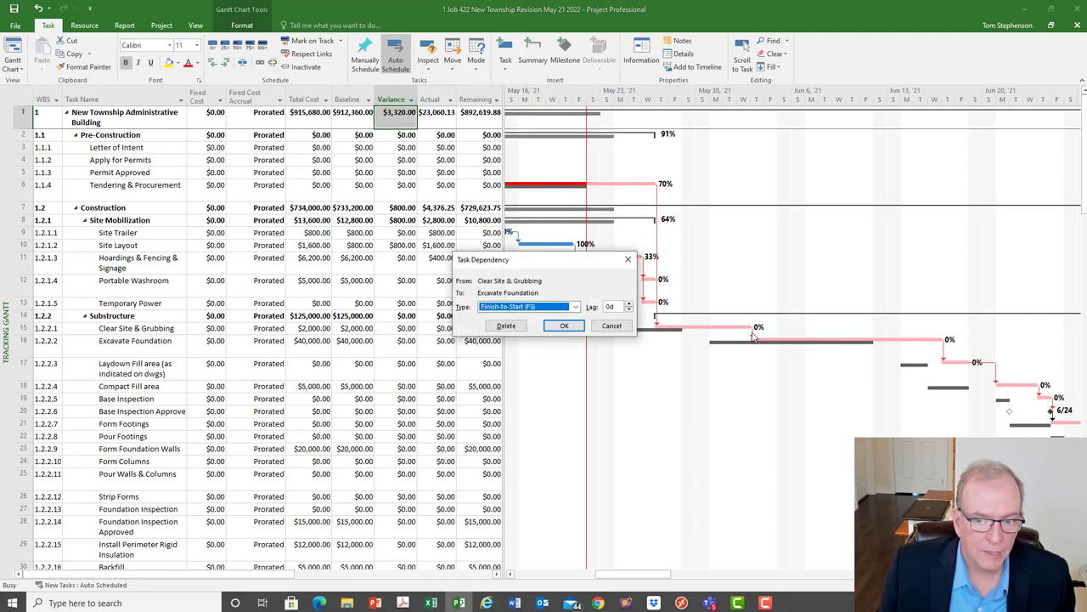
click(628, 311)
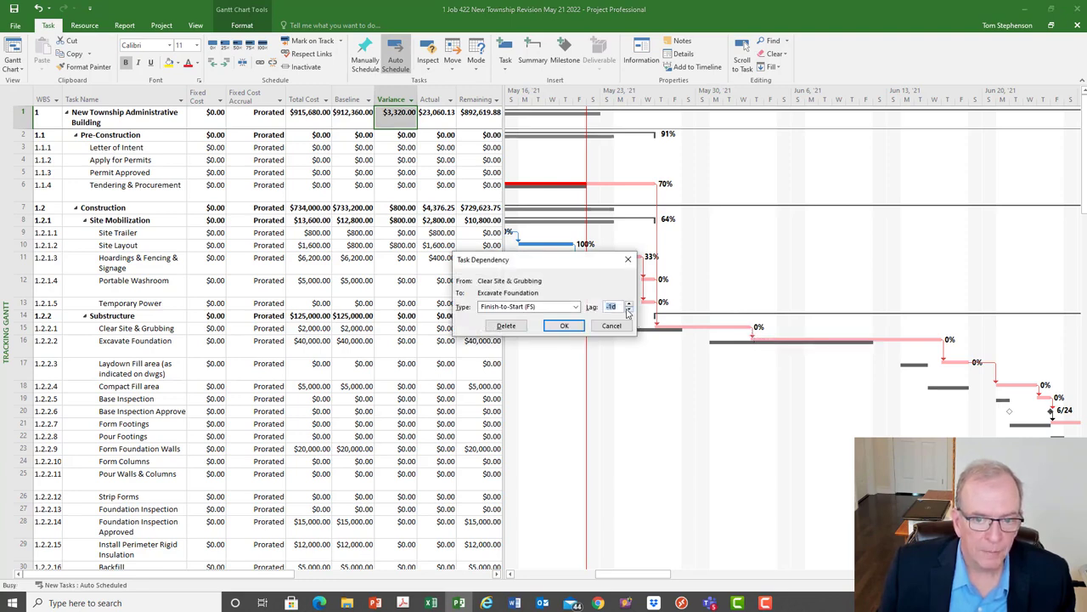
click(562, 326)
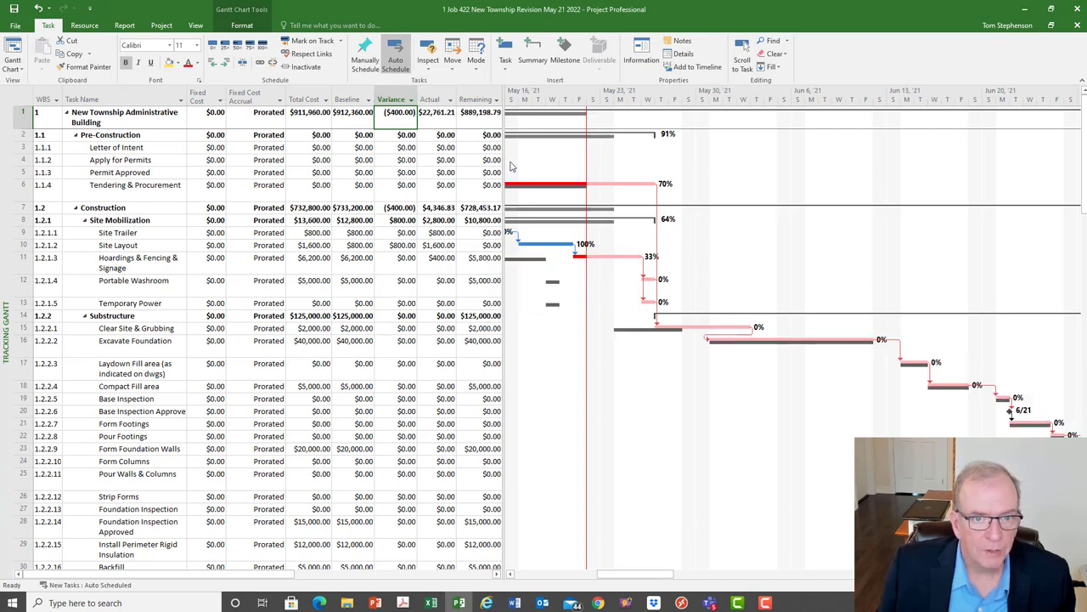
- Widen the table to reveal Resource Names and review the resources assigned to the project summary task and Excavate Foundation
drag(503, 168, 629, 168)
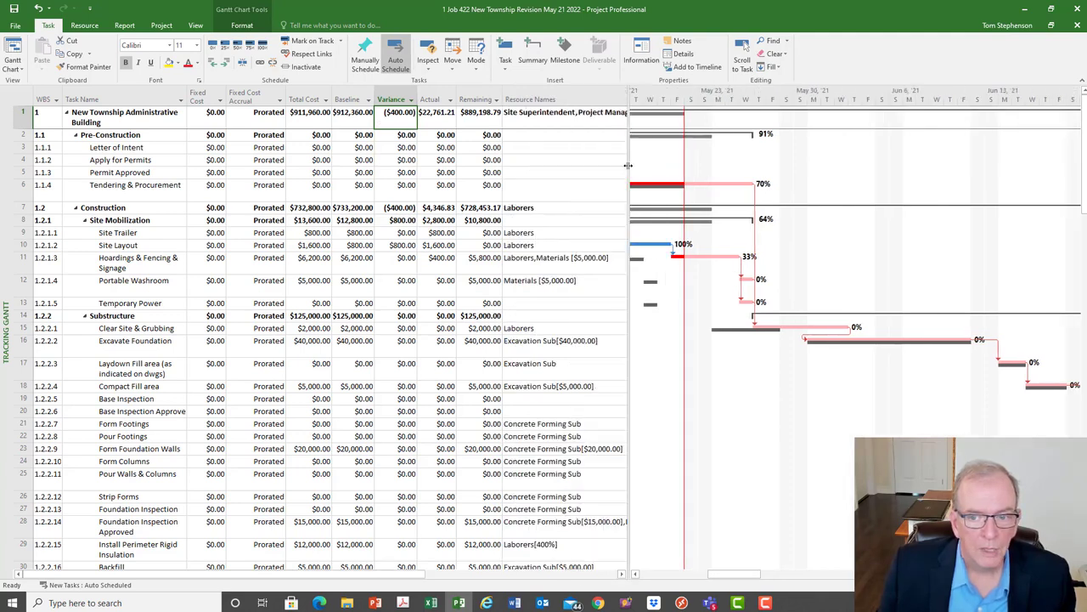
click(557, 118)
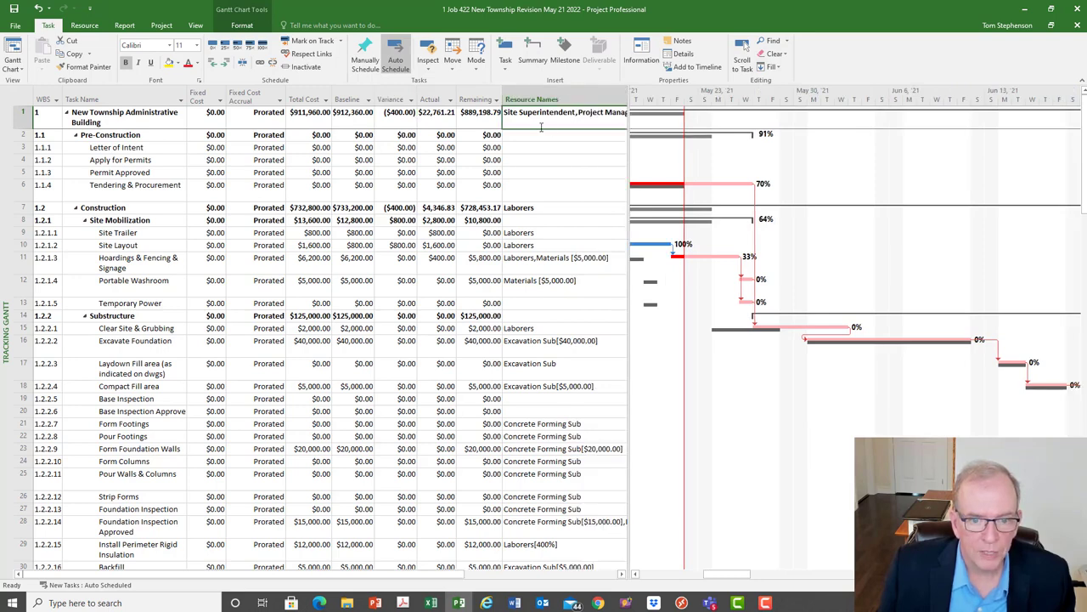
click(529, 347)
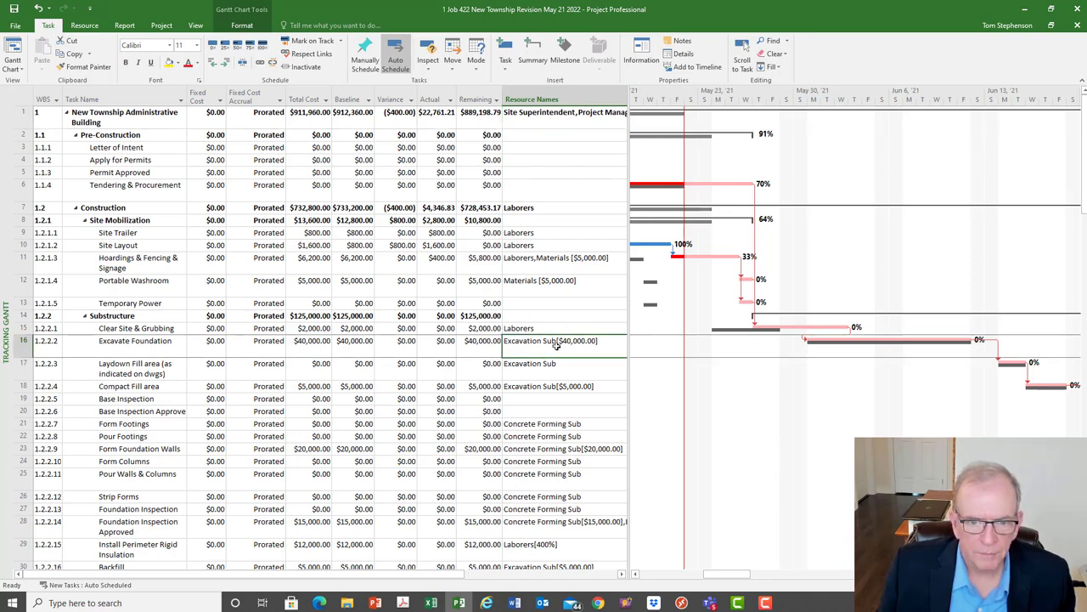
click(540, 119)
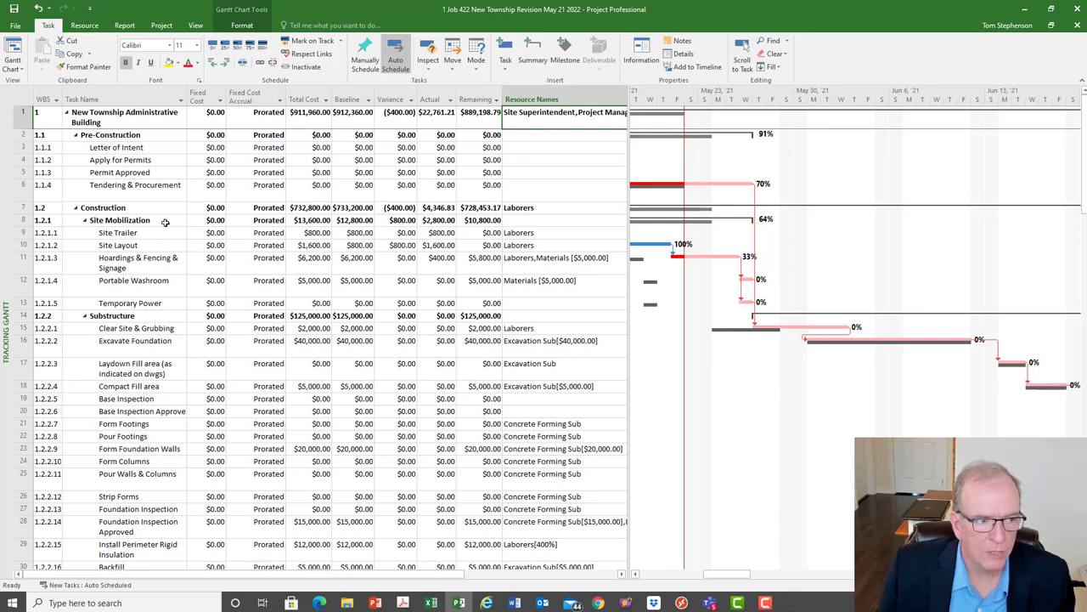
- Switch to the Resource Sheet view and apply its Cost table
right_click(4, 280)
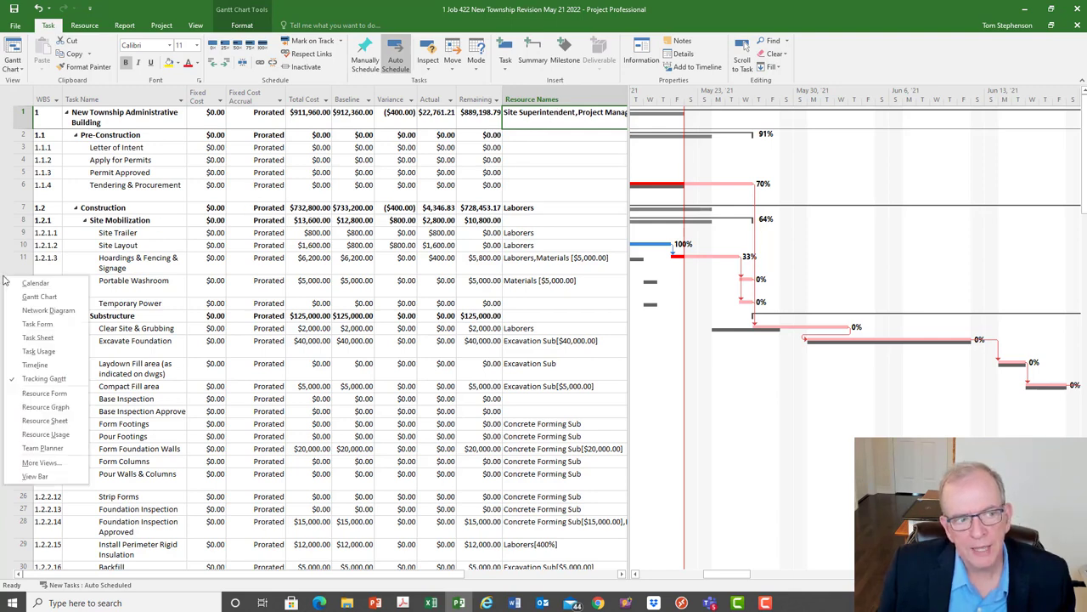
click(43, 421)
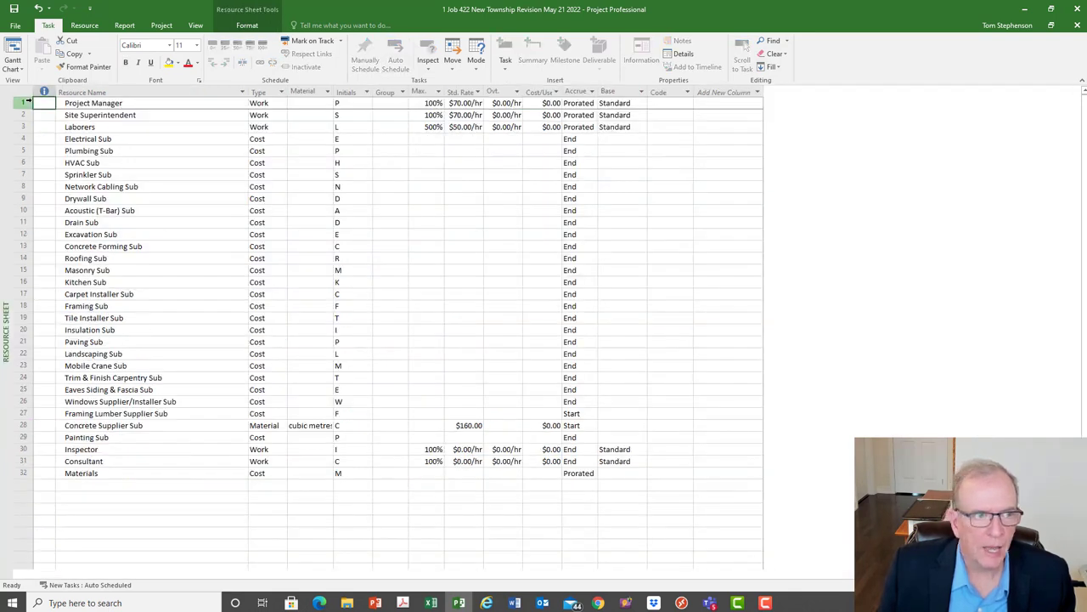
click(26, 90)
right_click(26, 91)
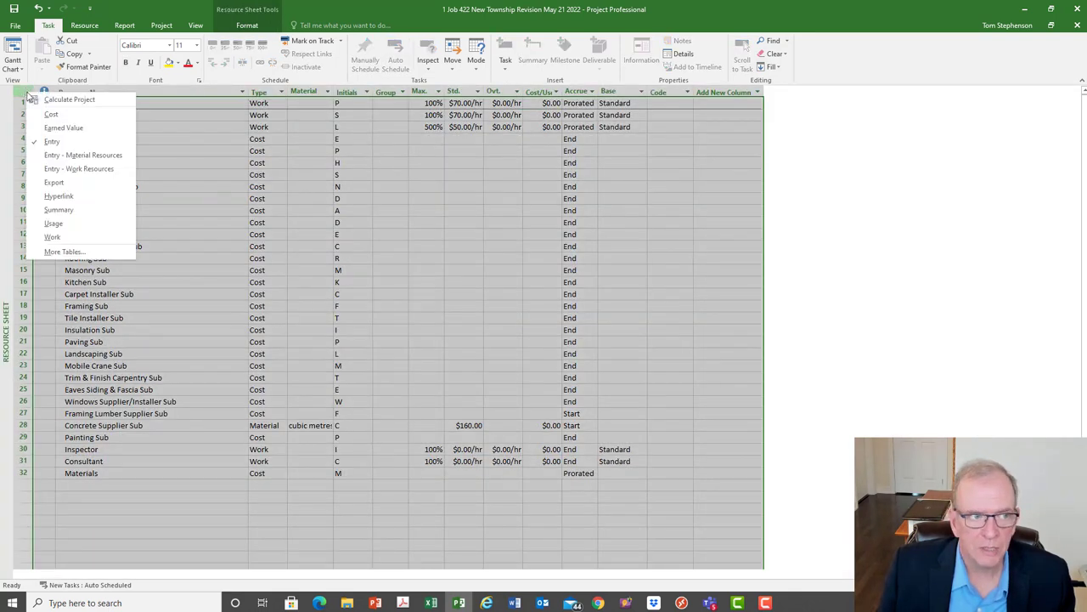
click(45, 115)
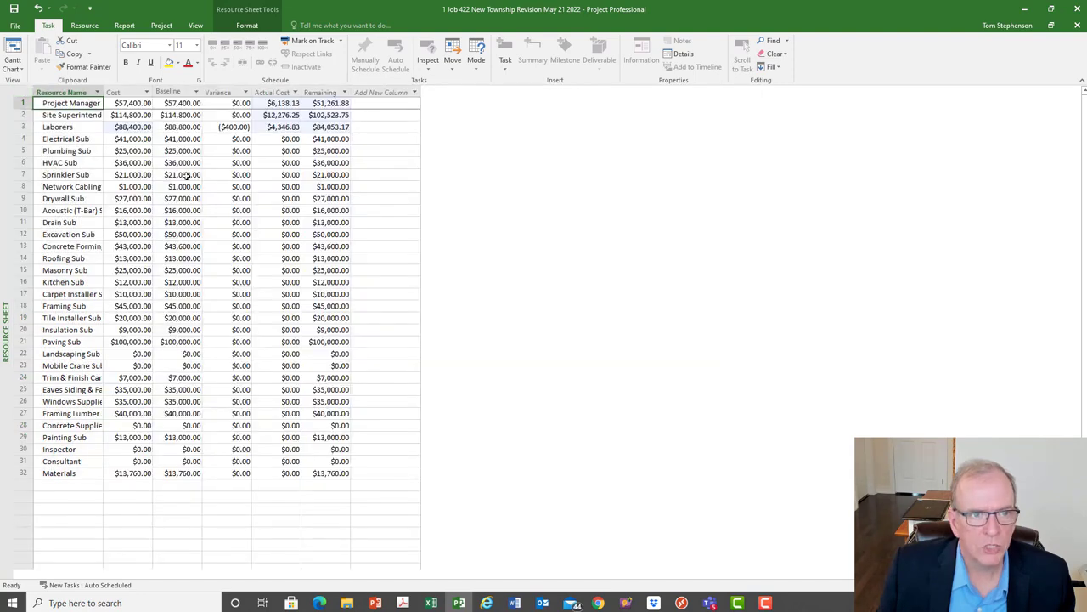
- Compare the cost variances of Laborers, Project Manager and Site Superintendent
click(212, 128)
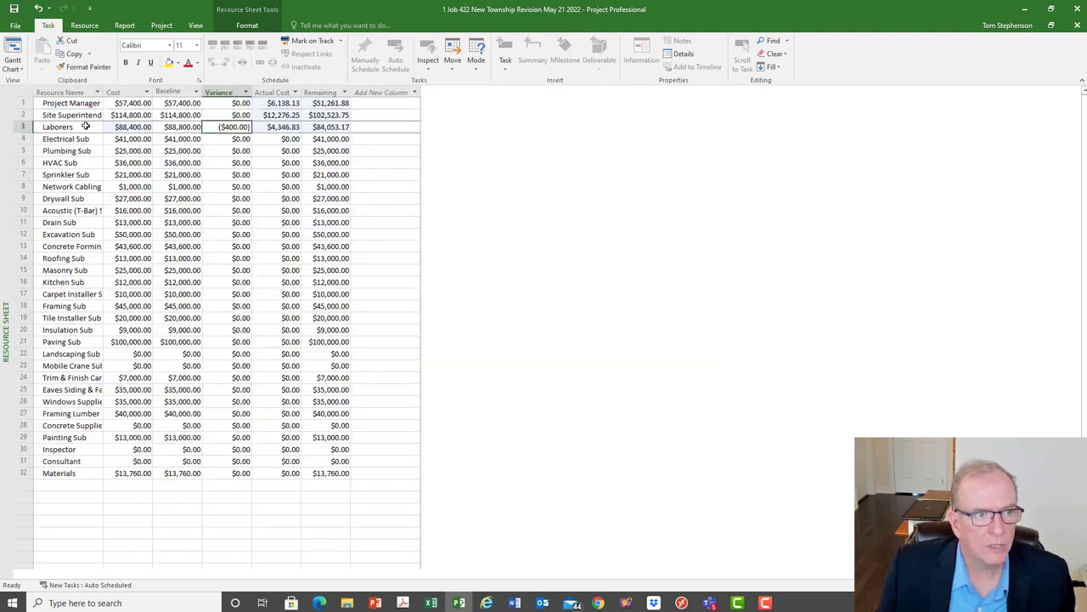
click(86, 126)
click(218, 125)
click(227, 104)
click(226, 112)
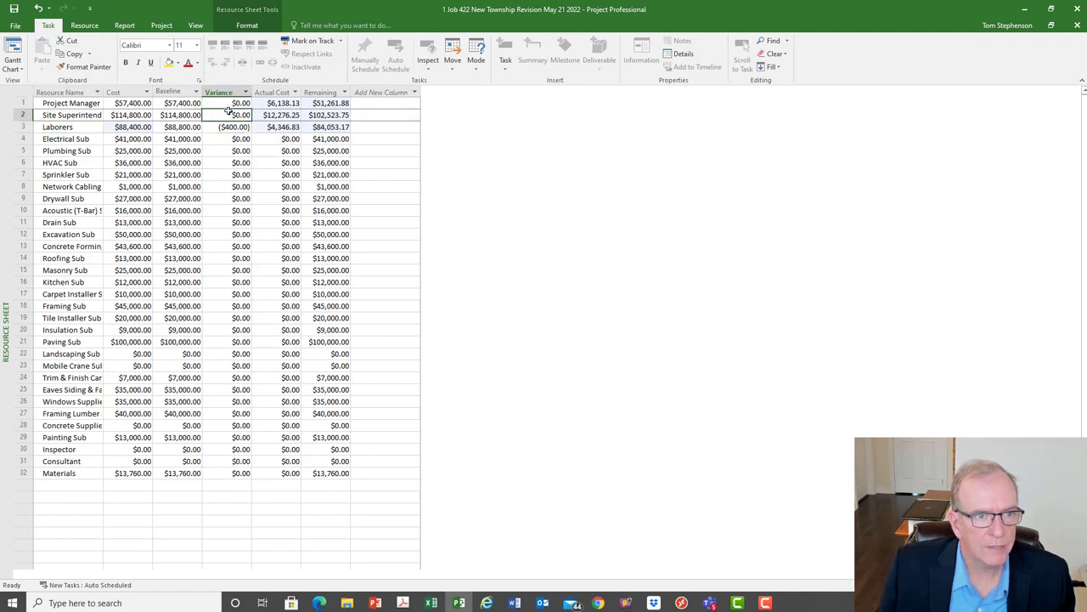
click(232, 103)
click(231, 116)
click(223, 127)
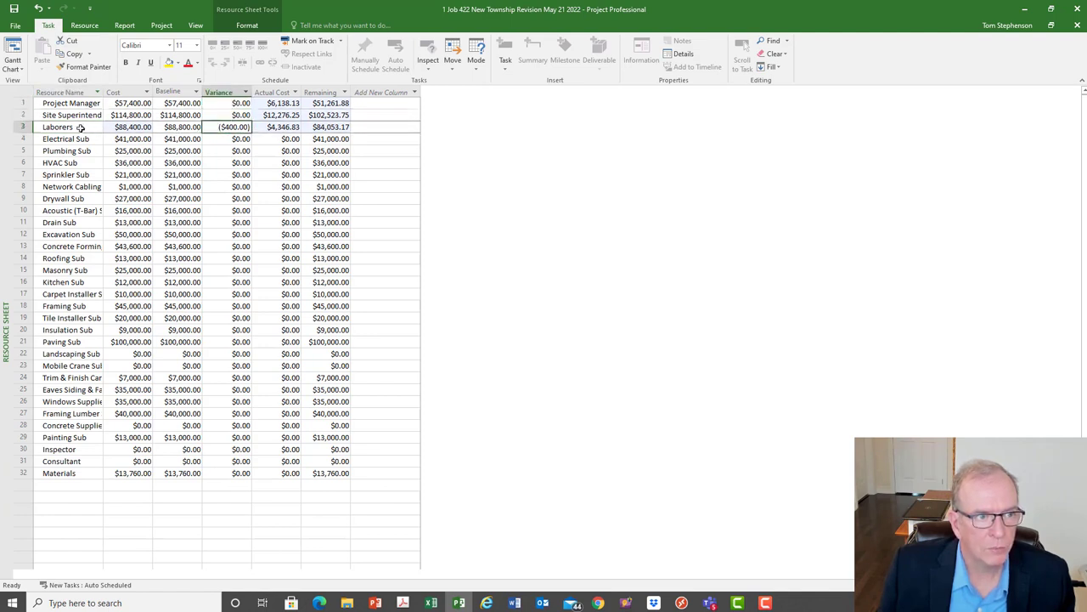
- Return to the Gantt Chart view and widen the table to review the start and finish variances of the tasks
right_click(4, 189)
click(38, 205)
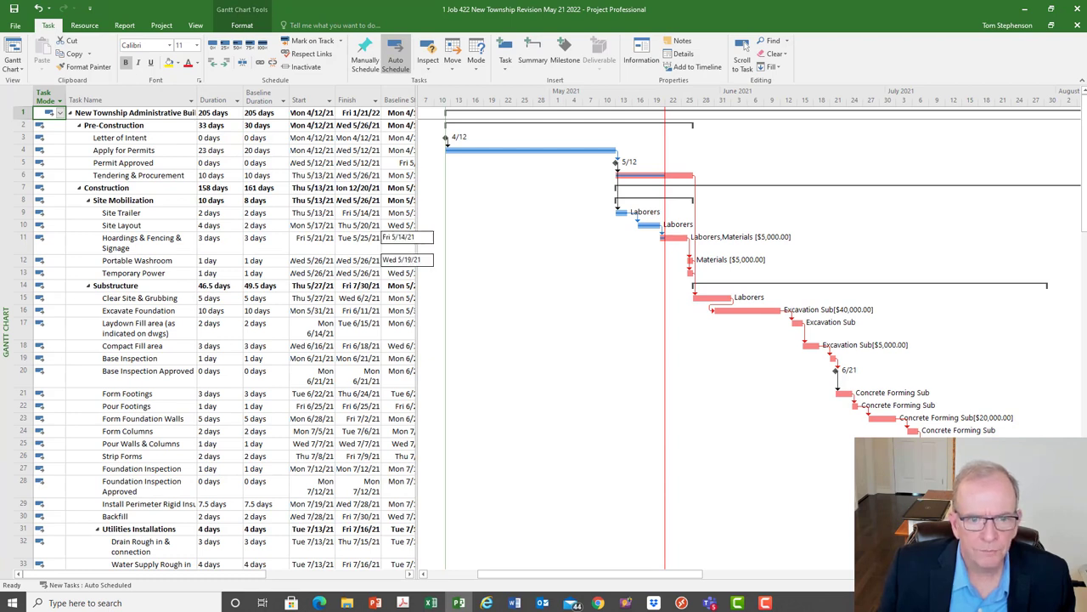
drag(417, 316, 455, 322)
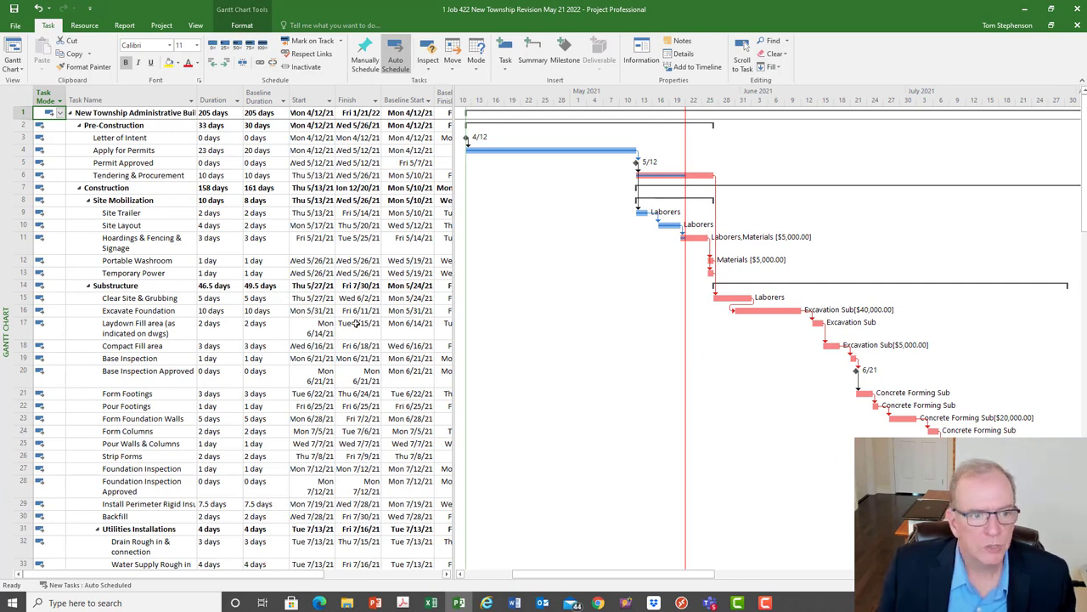
click(167, 297)
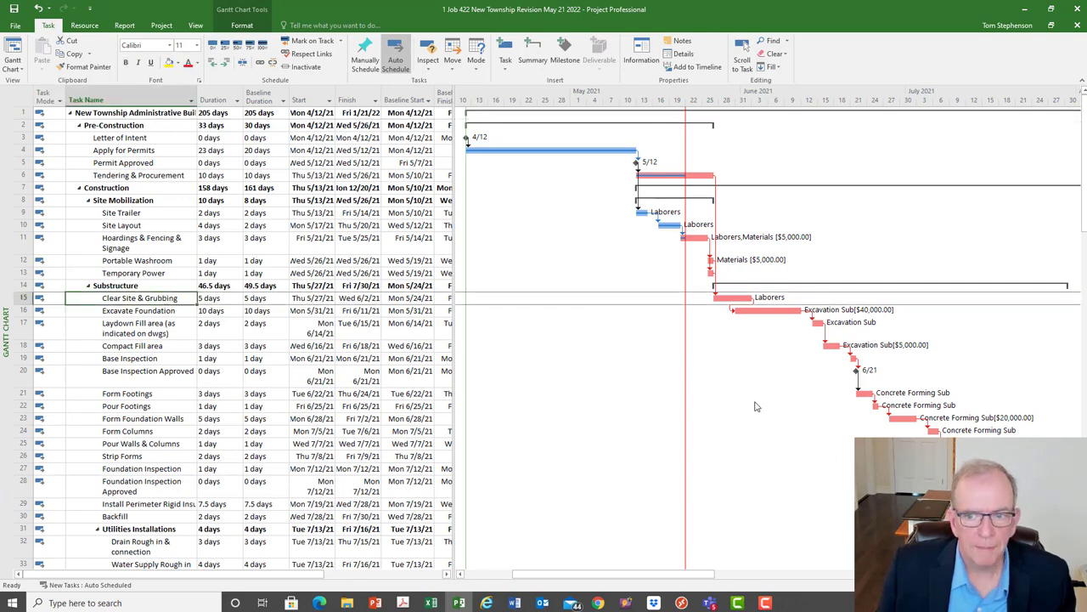
drag(453, 384, 590, 382)
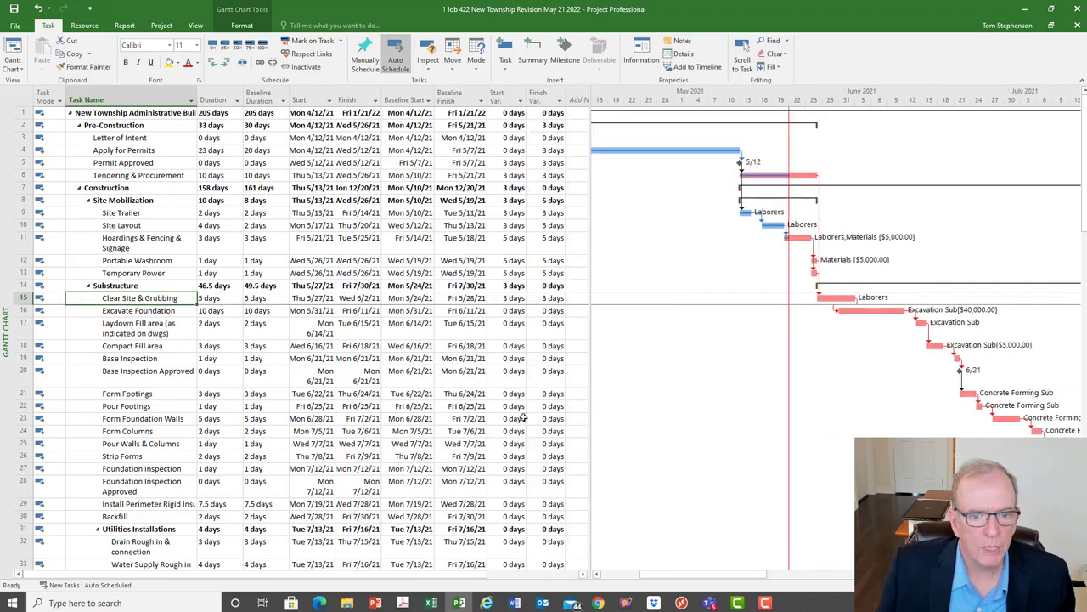
scroll(527, 420, down, 8)
scroll(536, 437, up, 5)
scroll(536, 437, up, 3)
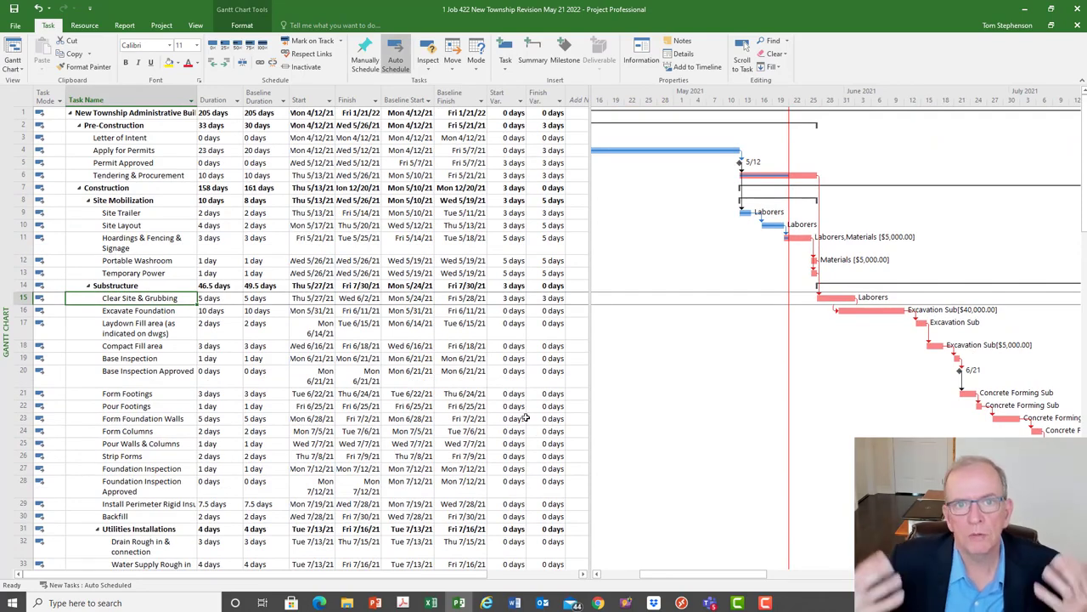
- Save the May 21 revision and start saving a copy of it in the New Town 2 project folder
click(13, 10)
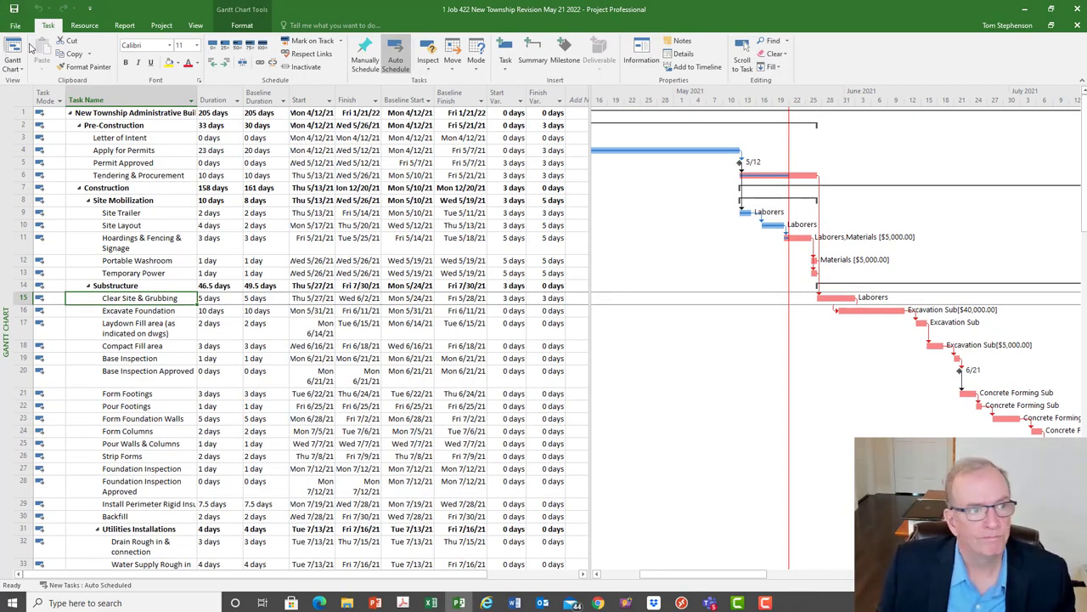
click(15, 27)
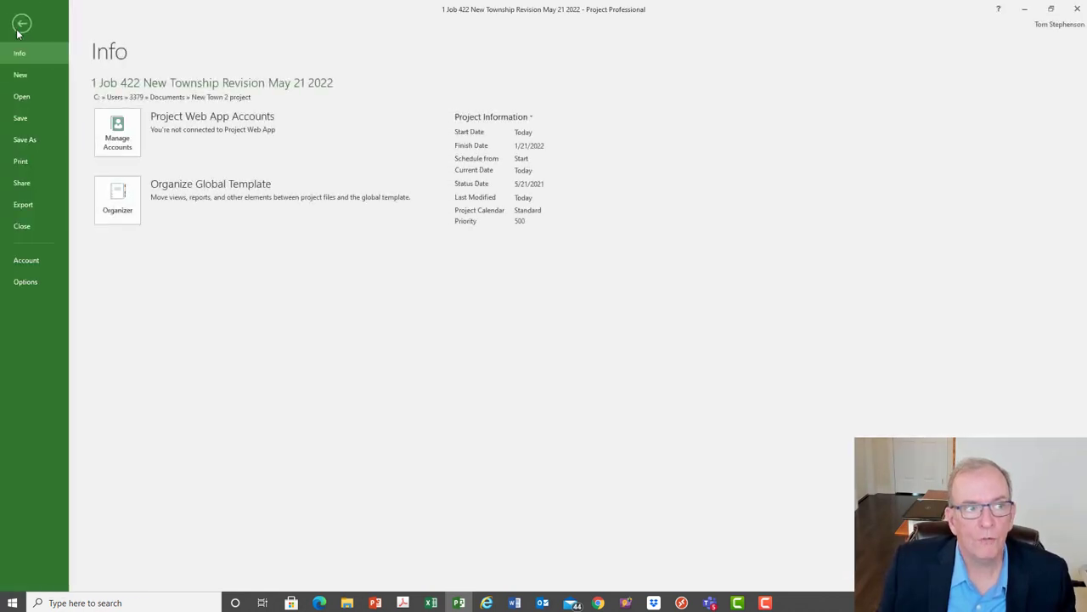
click(24, 141)
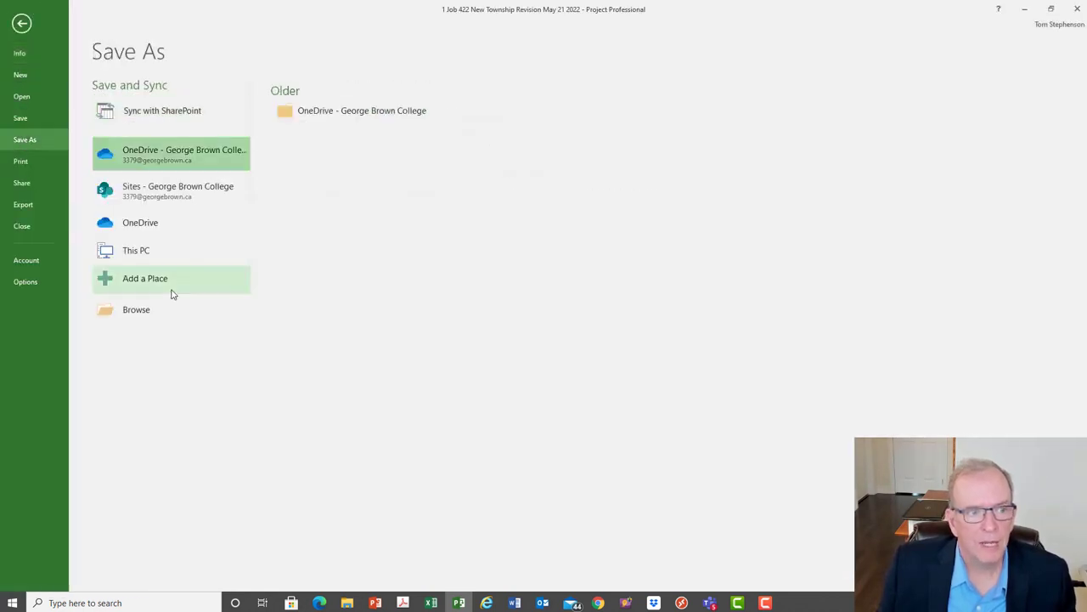
click(151, 250)
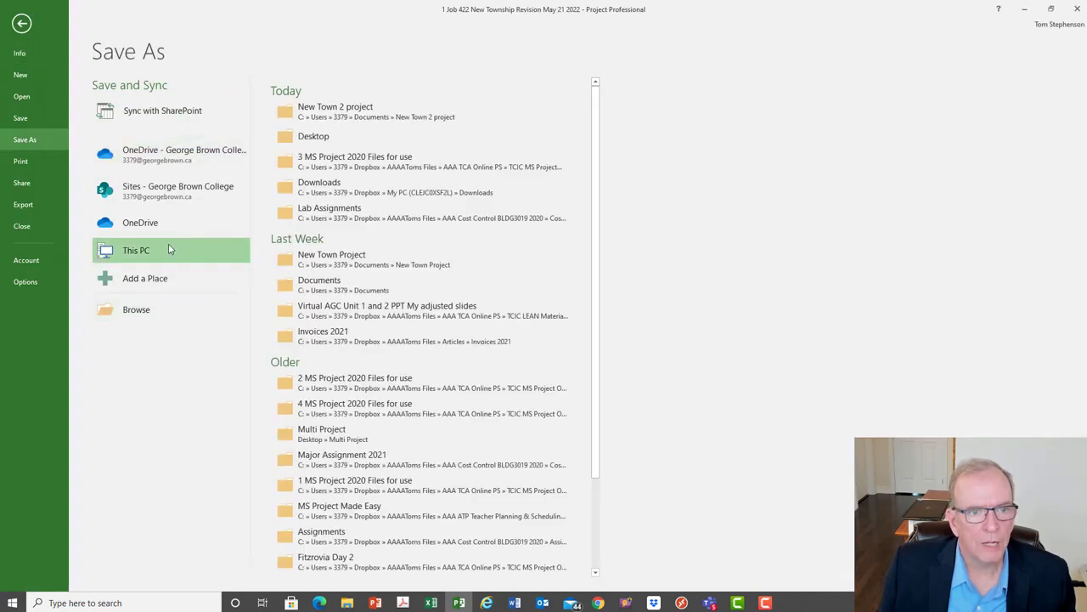
click(320, 118)
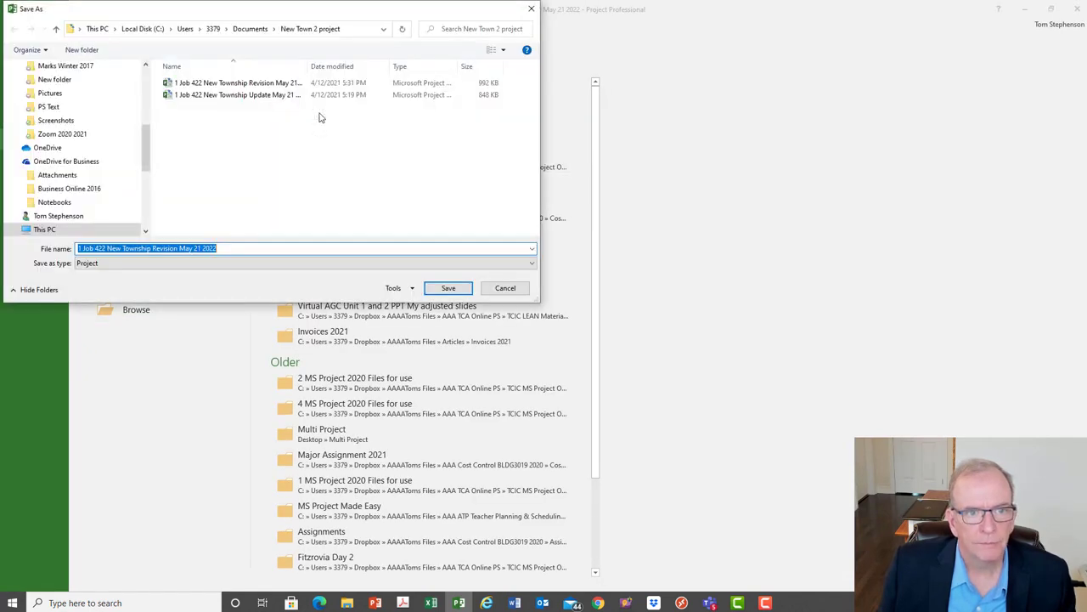
- Name the copy "2 Job 422 New Township Update June 20 2022" and save it
click(83, 249)
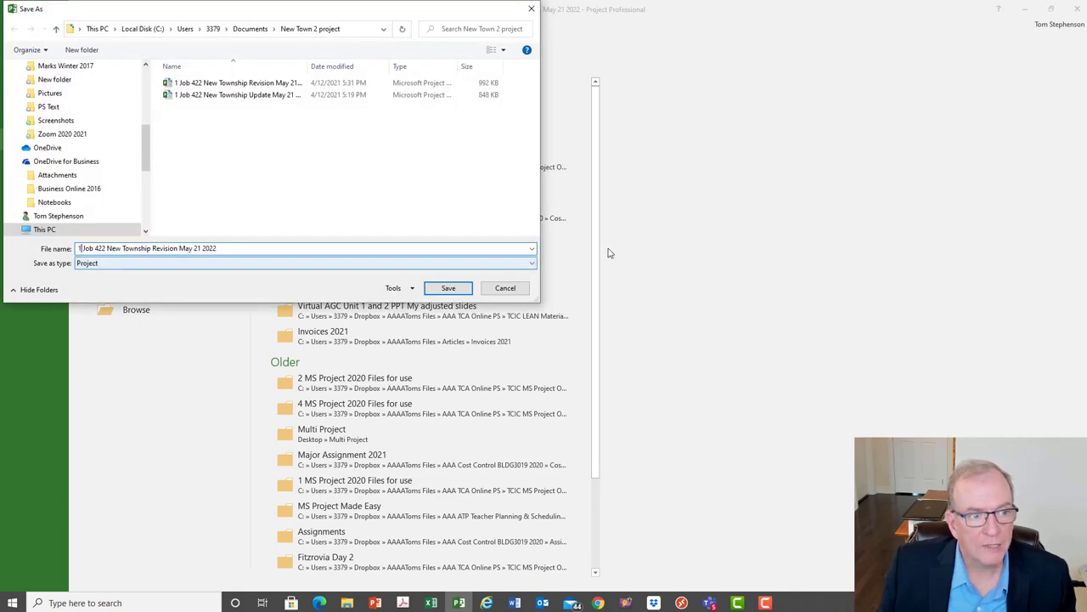
key(BackSpace)
text(2)
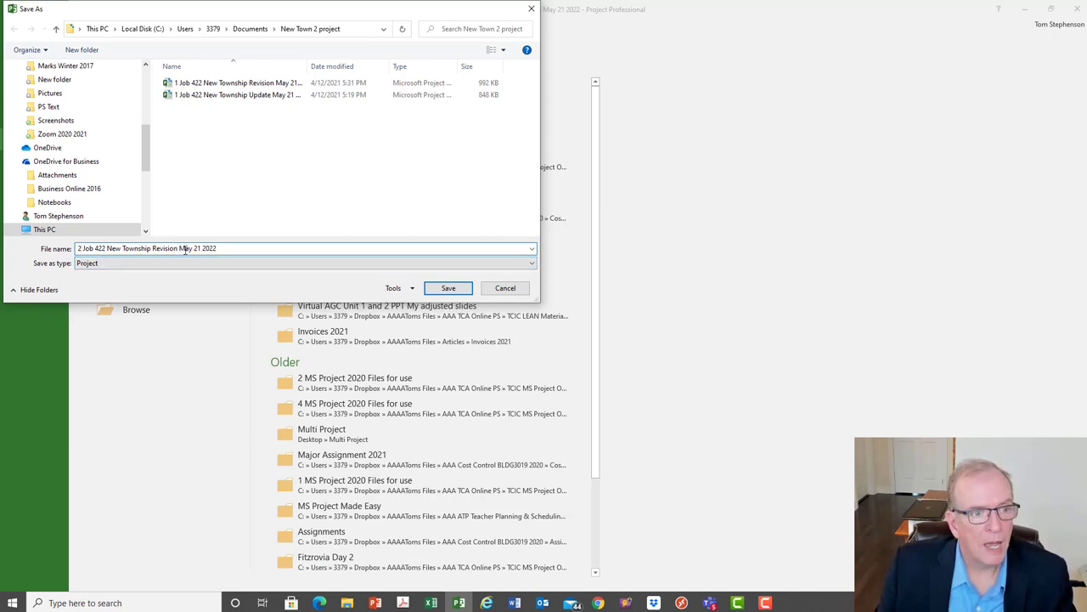
key(BackSpace)
key(BackSpace)
key(BackSpace)
key(BackSpace)
key(BackSpace)
key(BackSpace)
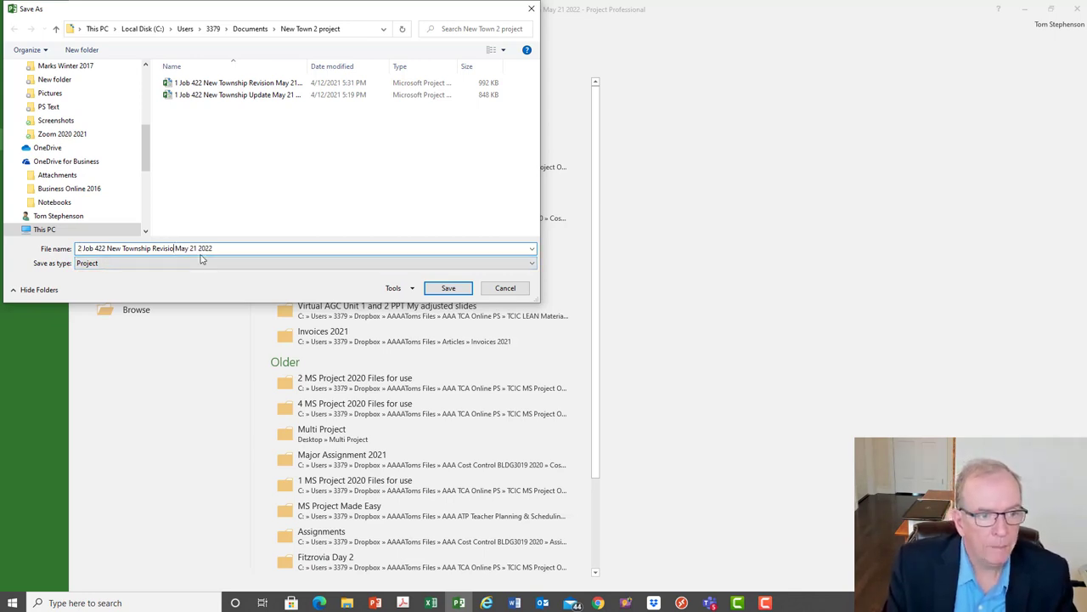
key(BackSpace)
key(BackSpace)
text(Update)
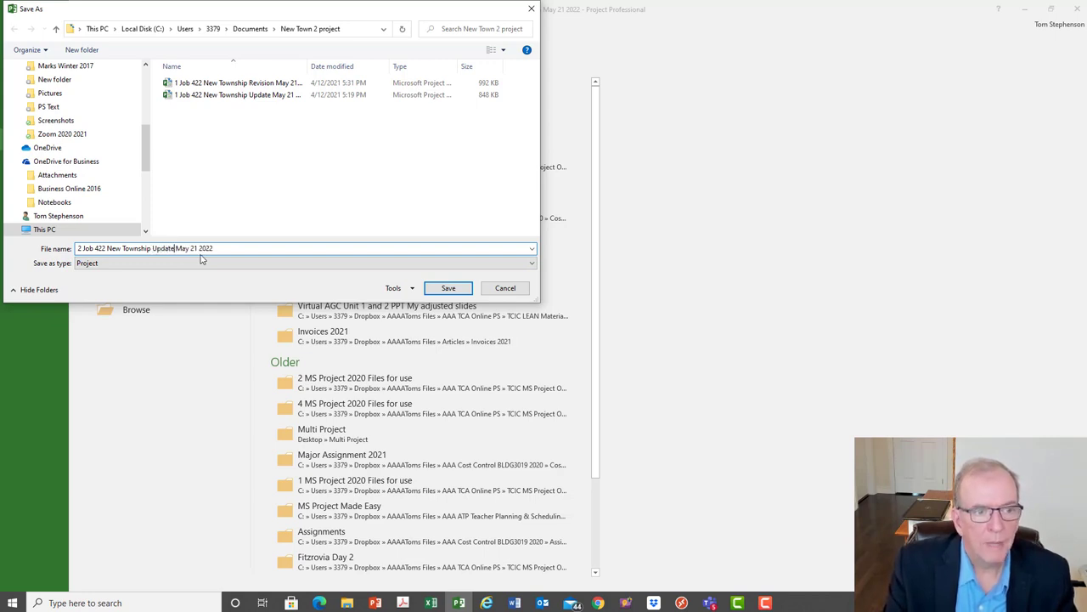
click(194, 248)
key(BackSpace)
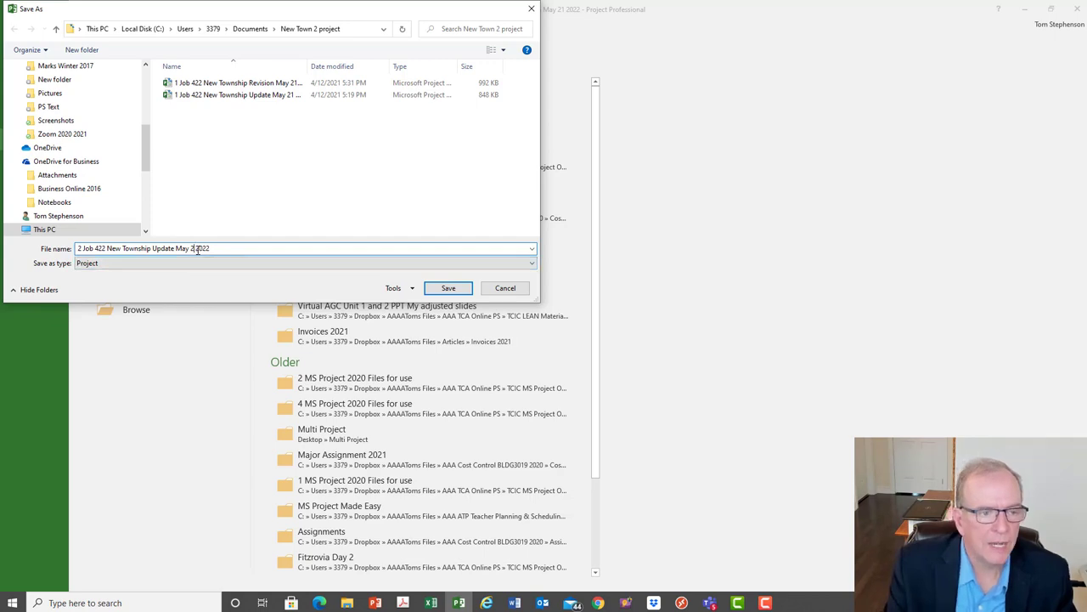
key(BackSpace)
text(June 20)
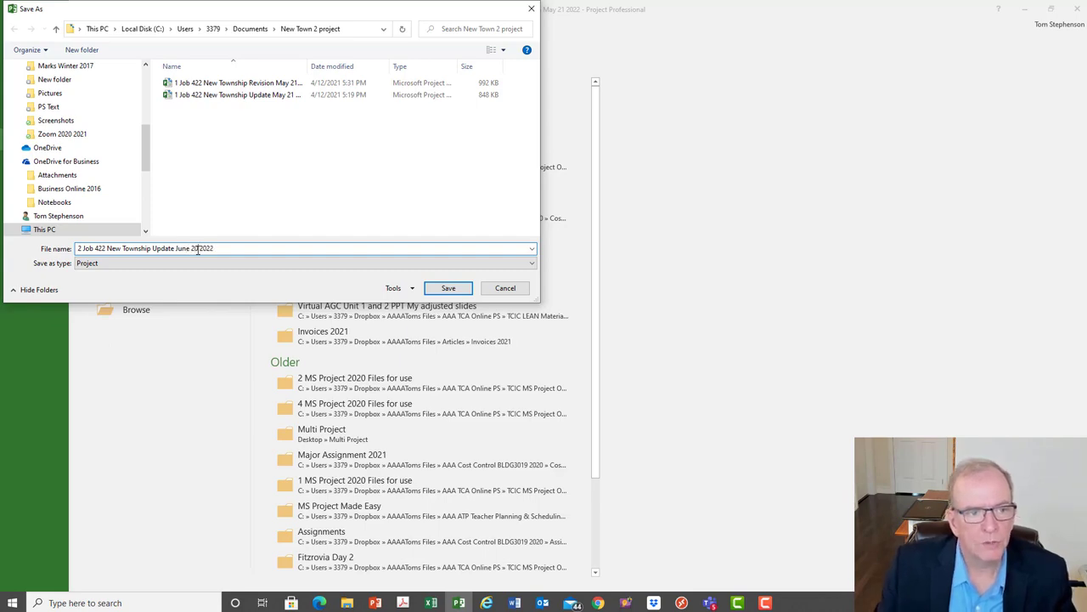
click(448, 287)
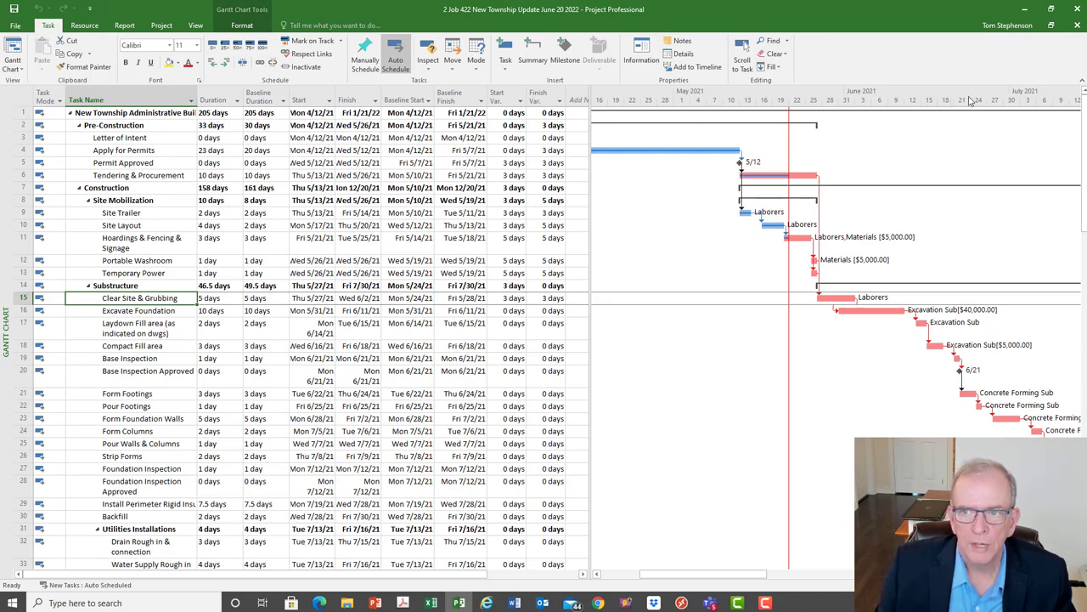
- Set the project status date to 6/18/21
click(196, 28)
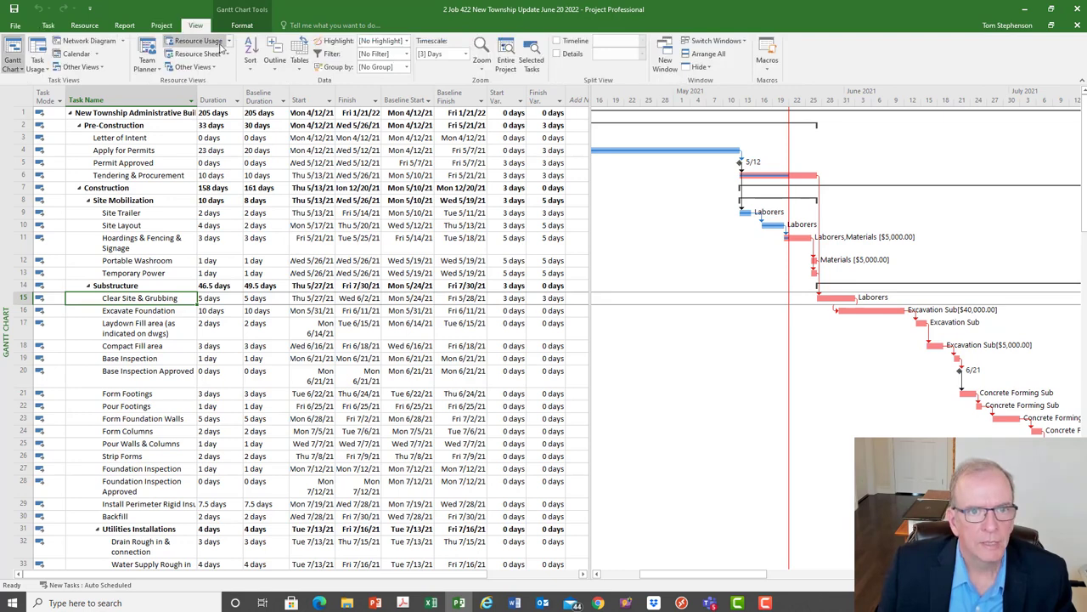
click(167, 28)
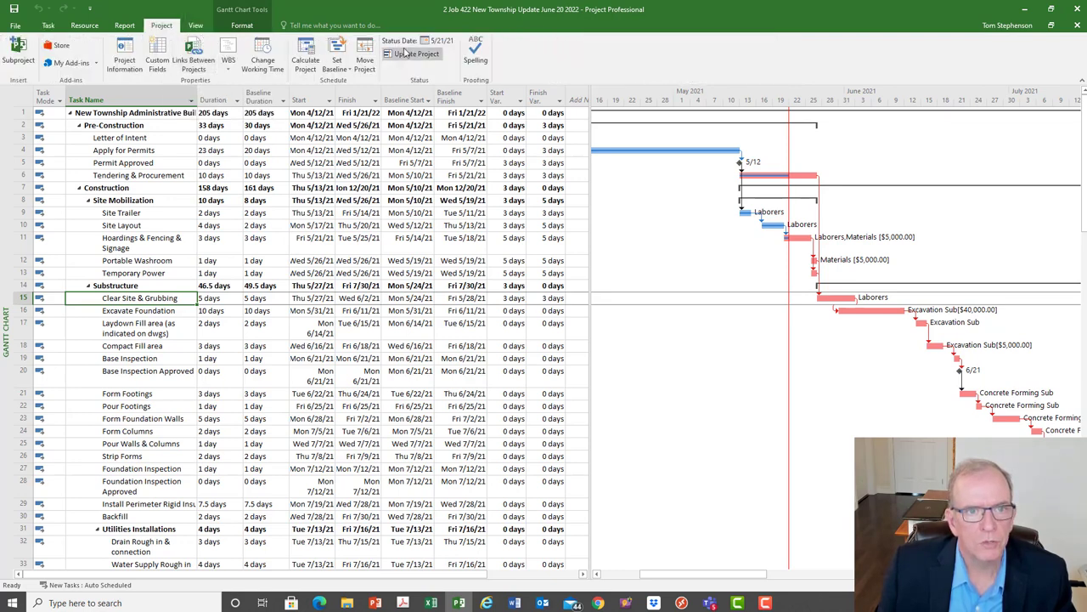
click(450, 45)
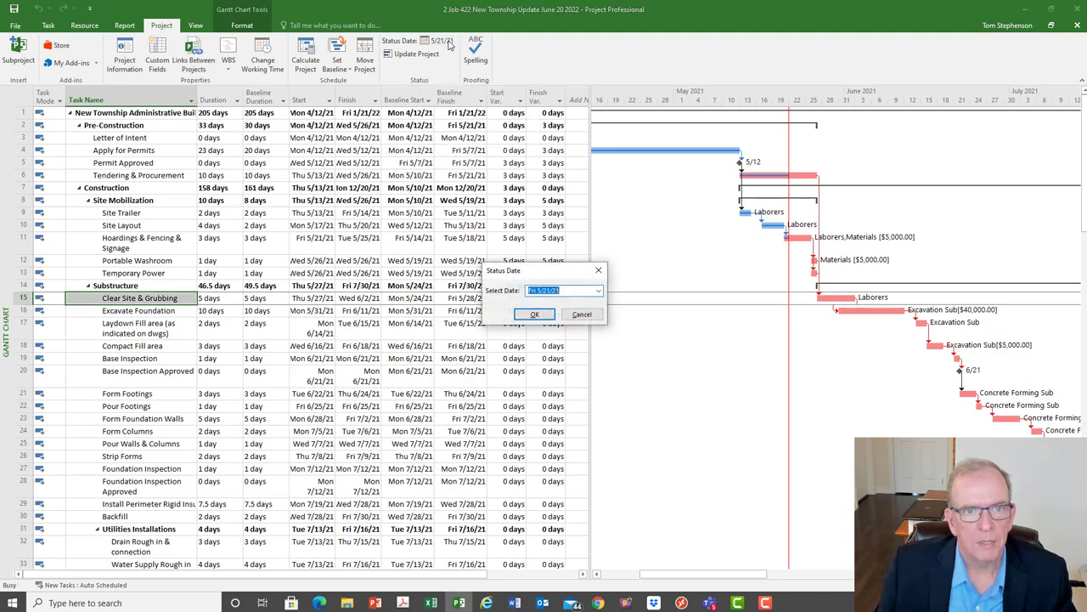
click(598, 291)
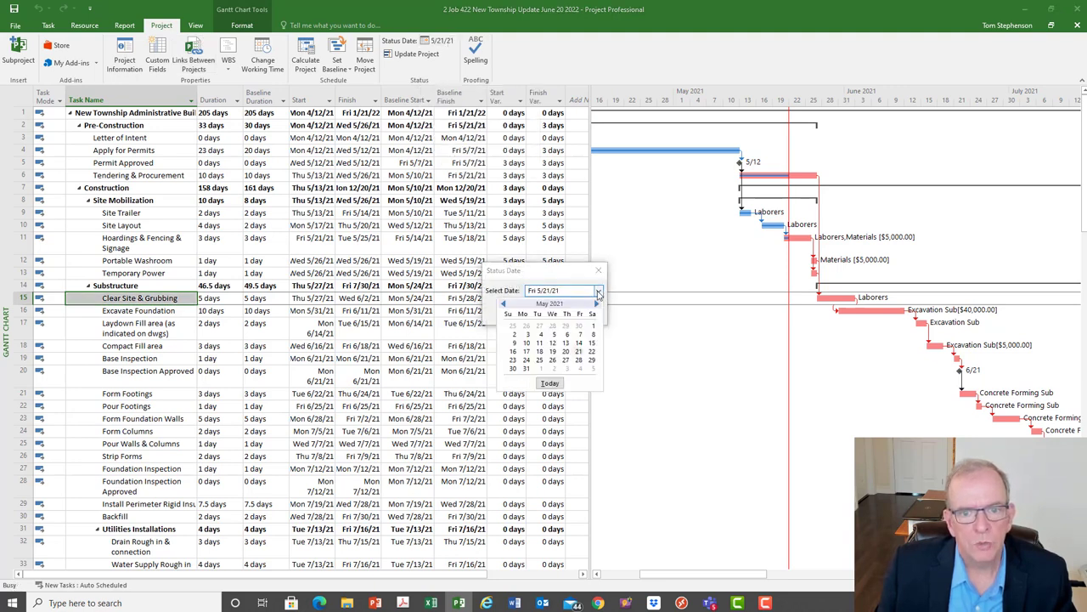
click(596, 304)
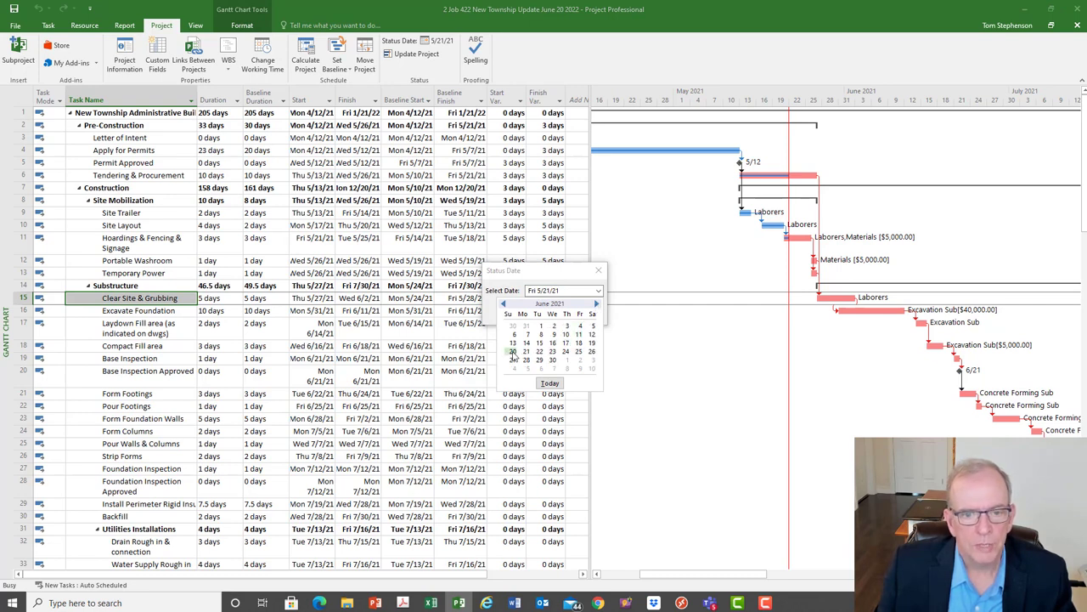
click(577, 347)
click(531, 313)
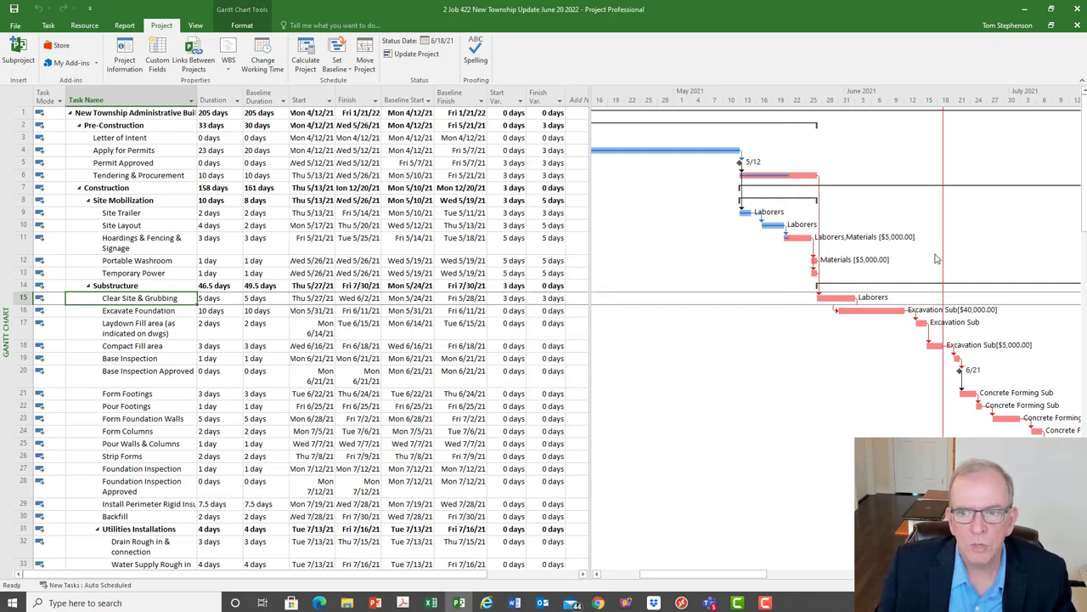
- Draw a horizontal arrow on the Gantt chart beside Base Inspection Approved, pointing from the status date line back to about May 22
click(241, 26)
click(978, 61)
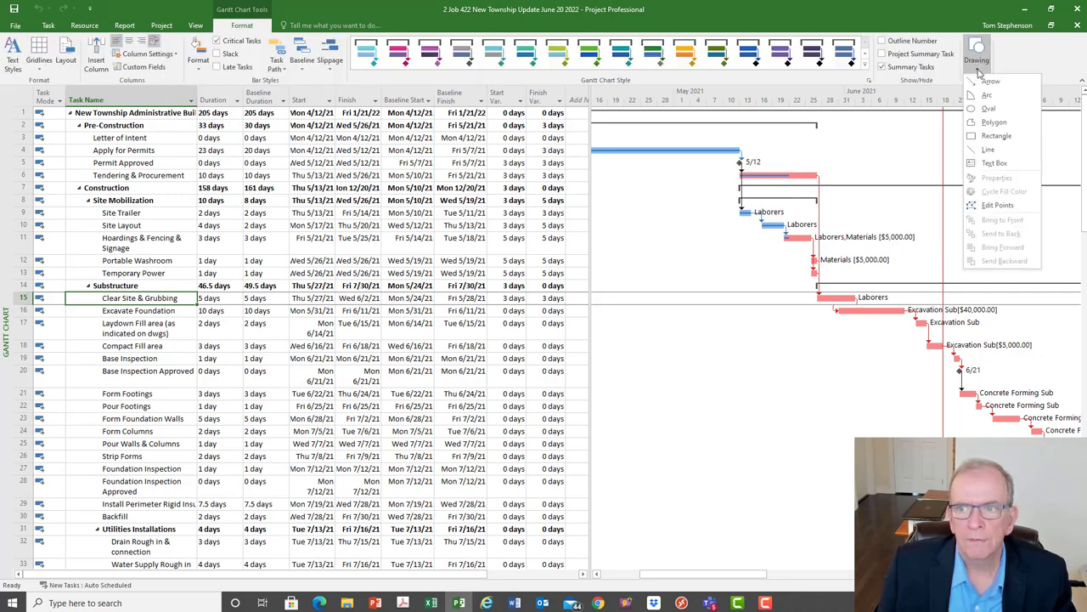
click(984, 84)
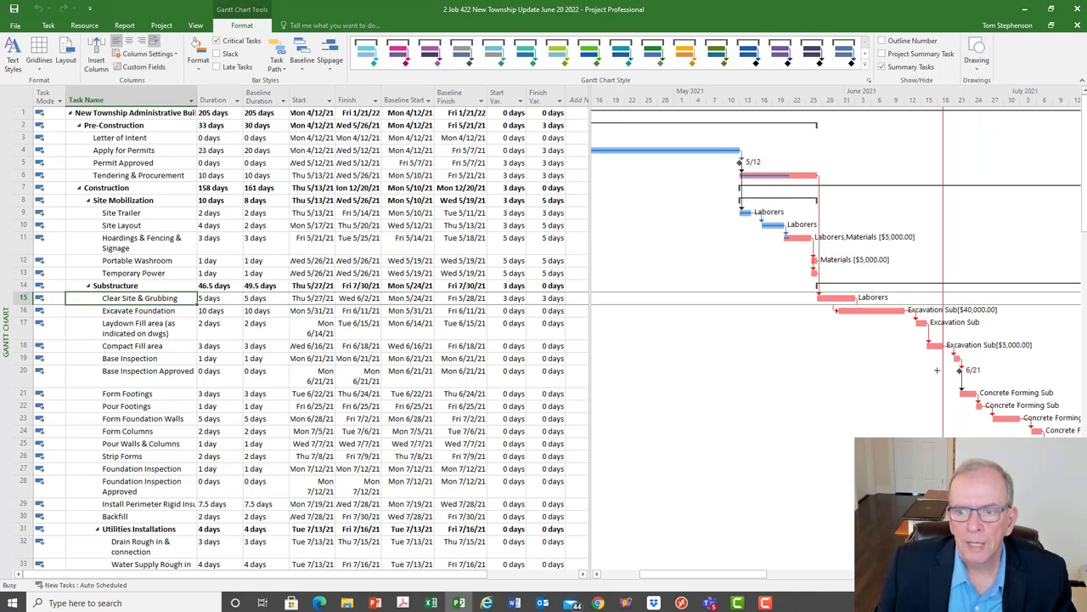
drag(933, 369, 794, 369)
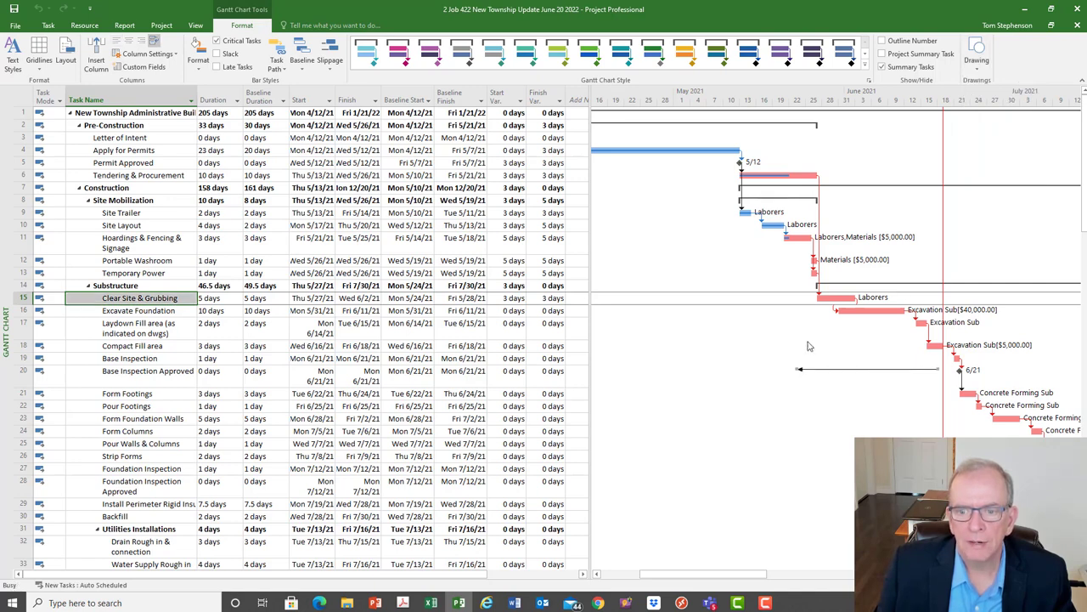
mouse_move(786, 238)
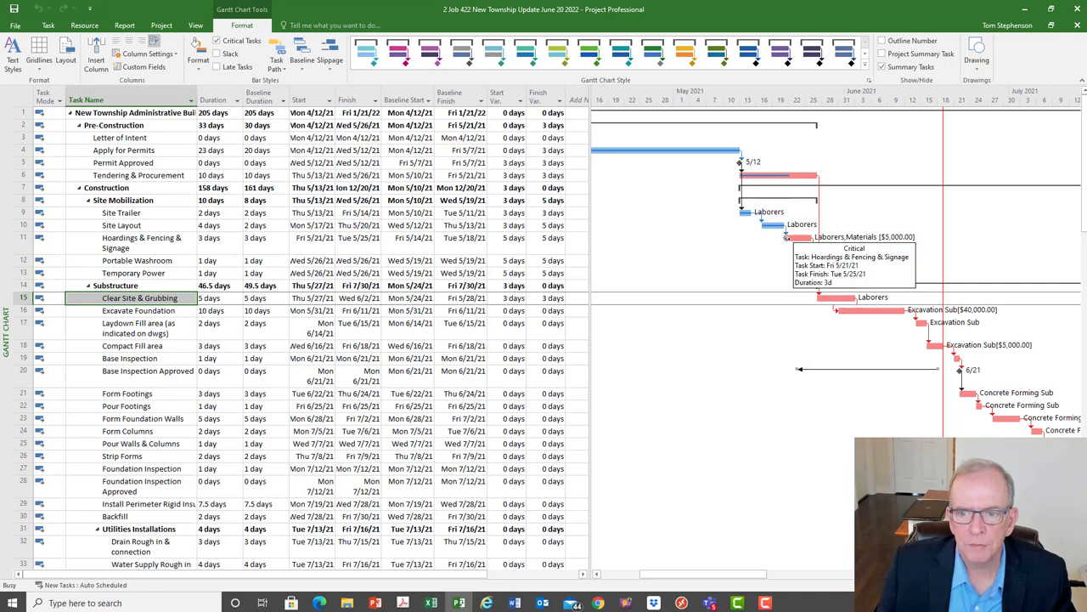